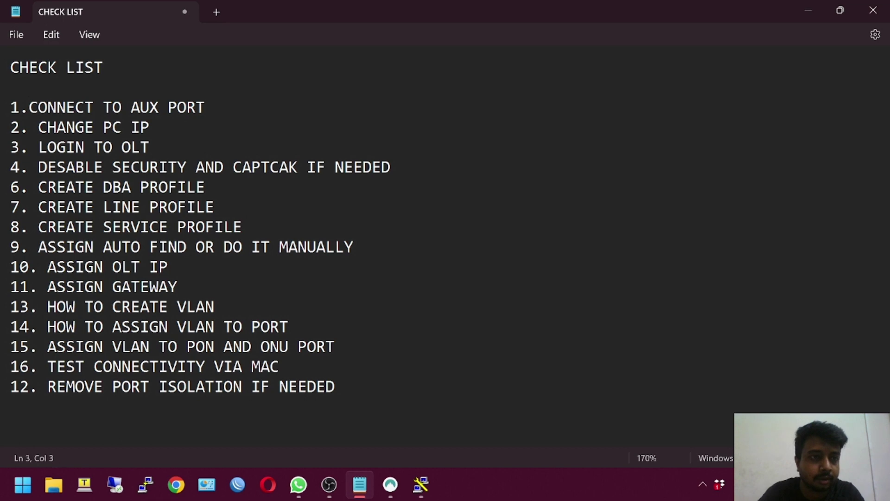
- Highlight the CONNECT TO AUX PORT and CHANGE PC IP checklist items in Notepad
key("shift+Right")
key("shift+Right")
key("shift+Right")
key("shift+Right")
key("shift+Right")
key("shift+Right")
key("shift+Right")
key("shift+Right")
key("shift+Right")
key("shift+Right")
key("shift+Right")
key("shift+Right")
key("shift+Right")
key("shift+Right")
key("shift+Right")
key("shift+Right")
key("shift+Right")
key("shift+Right")
key("shift+Right")
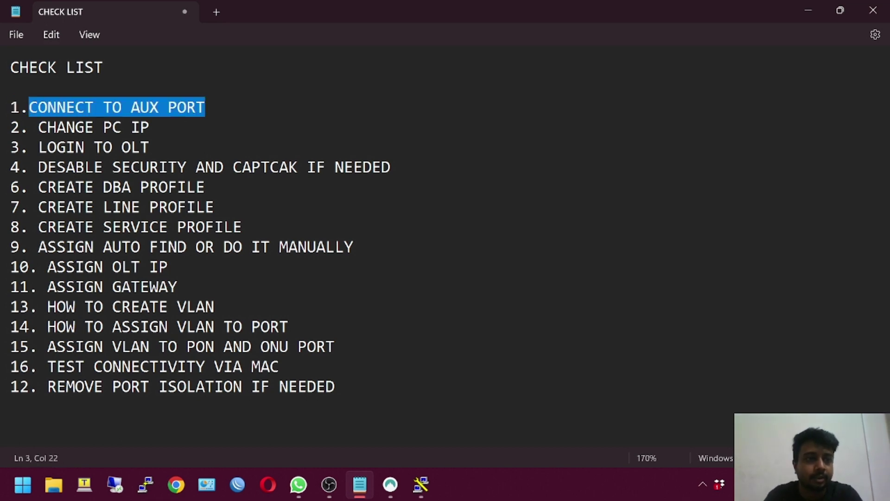
left_click(38, 127)
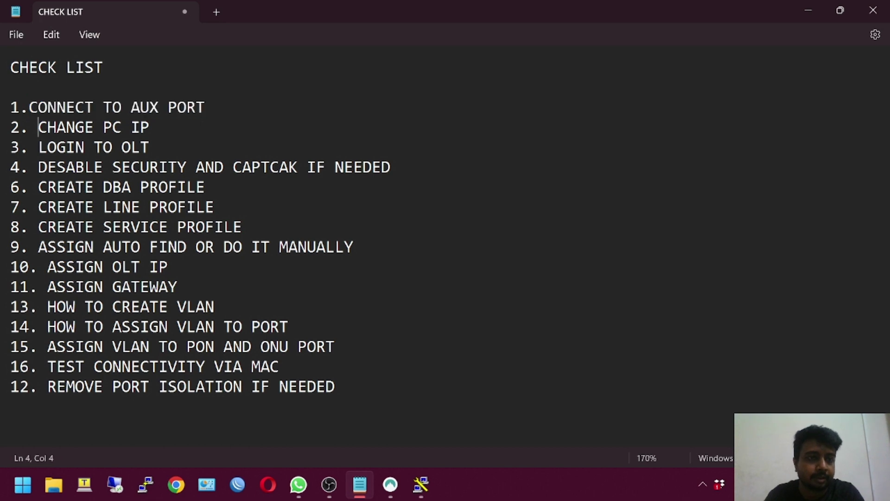
key("shift+Right")
key("shift+Right")
key("shift+Right")
key("shift+Right")
key("shift+Right")
key("shift+Right")
key("shift+Right")
key("shift+Right")
key("shift+Right")
key("shift+Right")
key("shift+Right")
key("shift+Right")
left_click(205, 108)
key("shift+Left")
key("shift+Left")
key("shift+Left")
key("shift+Left")
key("shift+Left")
key("shift+Left")
key("shift+Left")
key("shift+Left")
key("shift+Left")
key("shift+Left")
key("shift+Left")
key("shift+Left")
key("shift+Left")
key("shift+Left")
key("shift+Left")
key("shift+Left")
key("shift+Left")
key("shift+Left")
key("shift+Left")
key("shift+Left")
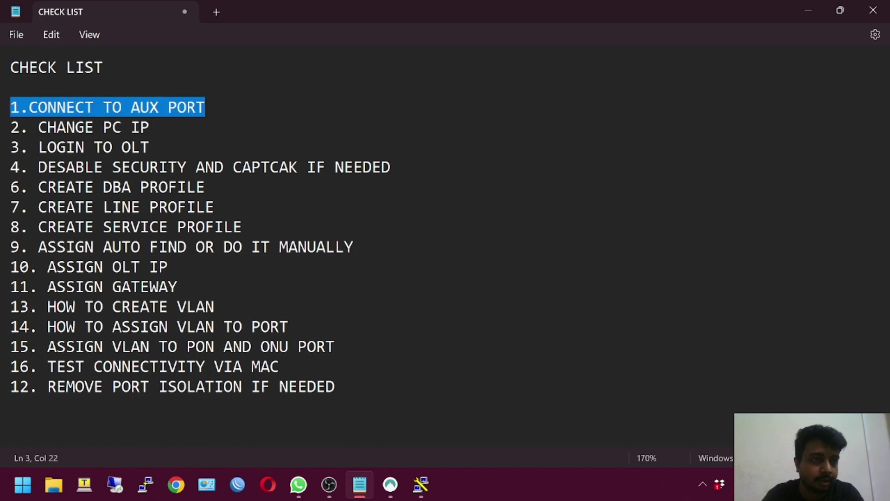
key("shift+Right")
key("shift+Right")
key("shift+Right")
key("shift+Left")
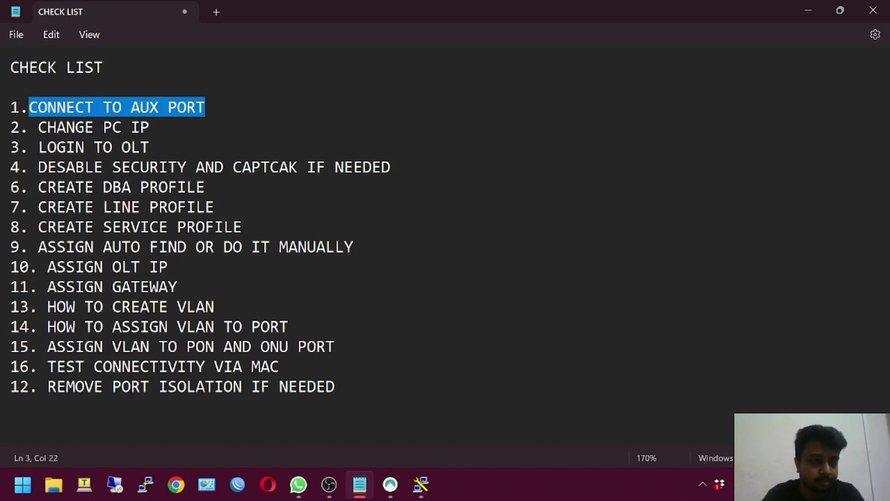
left_click(30, 111)
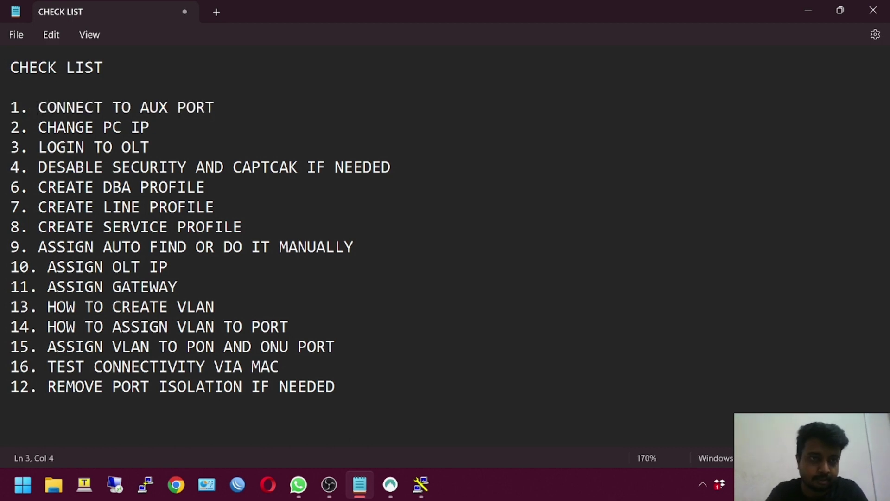
key("shift+Right")
key("shift+Right")
key("shift+Right")
key("shift+Right")
key("shift+Right")
key("shift+Right")
key("shift+Right")
key("shift+Right")
key("shift+Right")
key("shift+Right")
key("shift+Right")
key("shift+Right")
key("shift+Right")
key("shift+Right")
key("shift+Right")
key("shift+Right")
key("shift+Right")
key("shift+Right")
key("shift+Right")
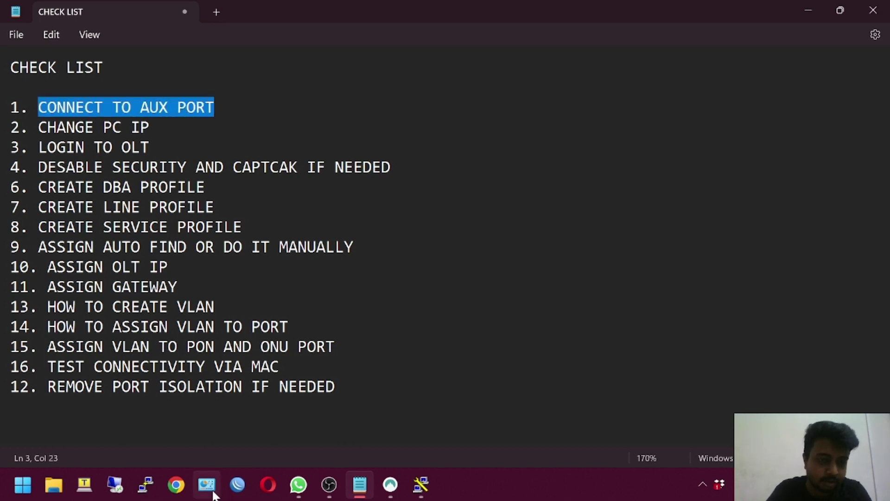
- Search the Start menu for 'conto' to launch Control Panel
left_click(14, 487)
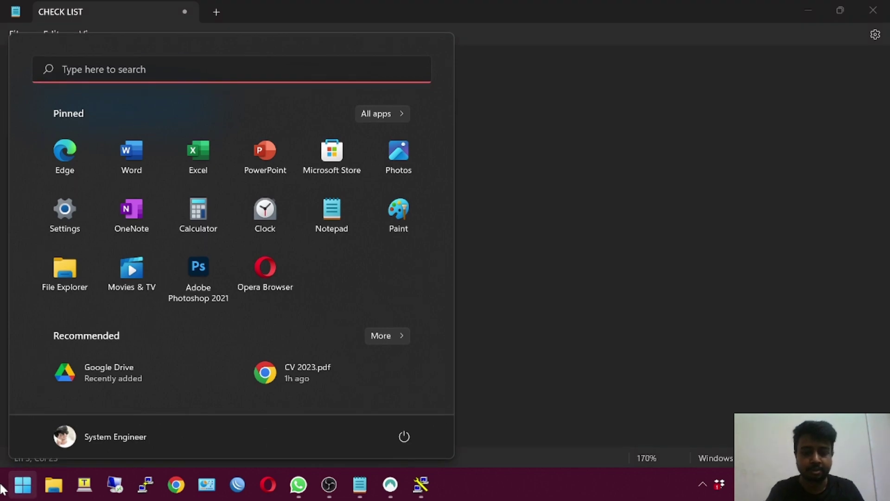
type("conto")
key("Escape")
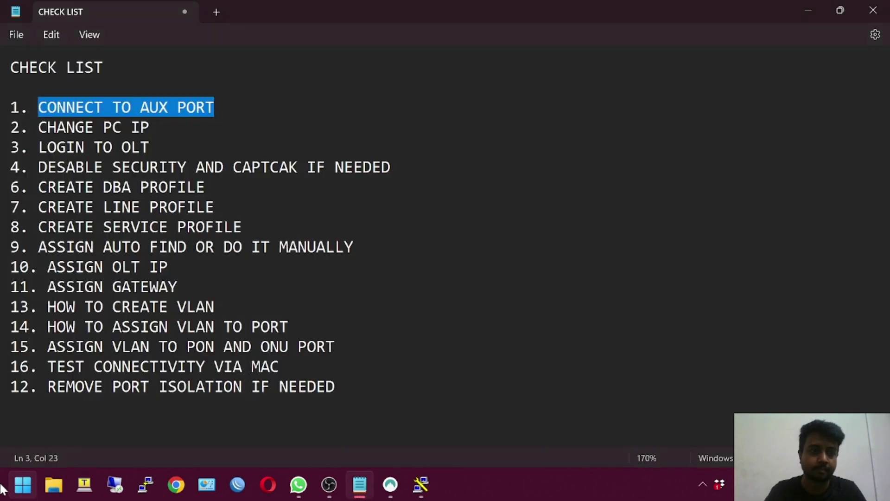
- Go through Network and Sharing Center to the adapter list and open the Ethernet adapter's properties
left_click(282, 173)
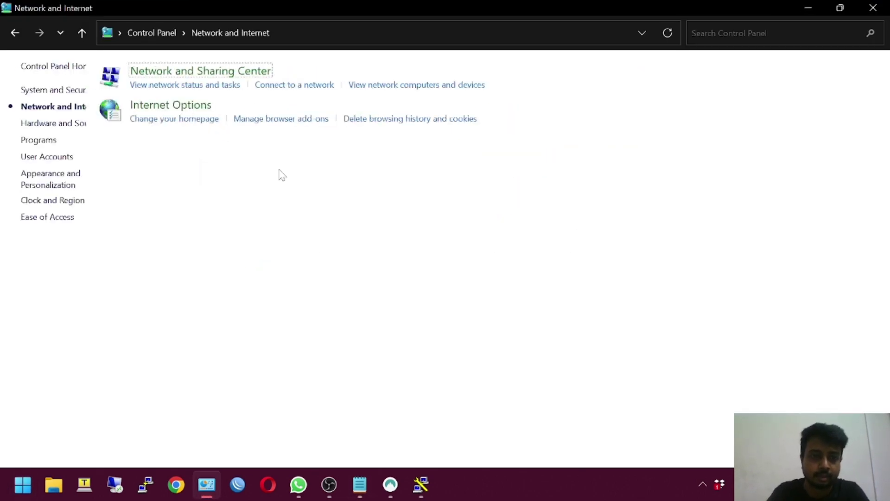
left_click(238, 79)
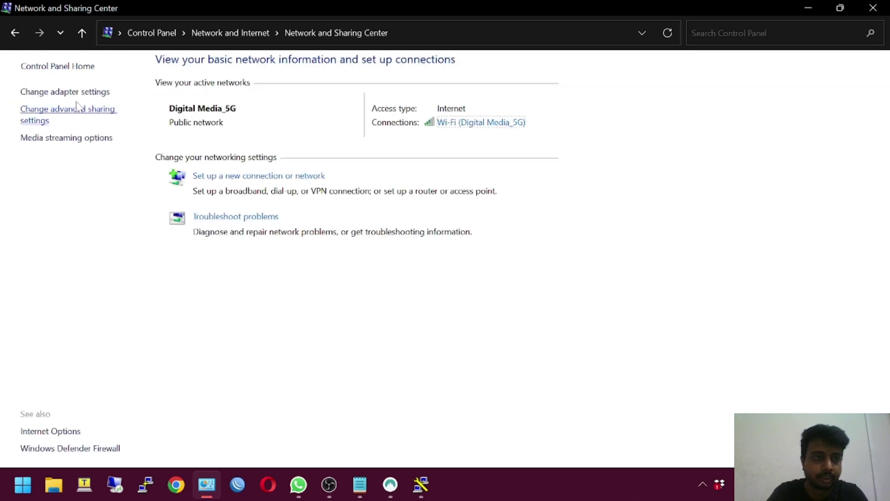
left_click(69, 93)
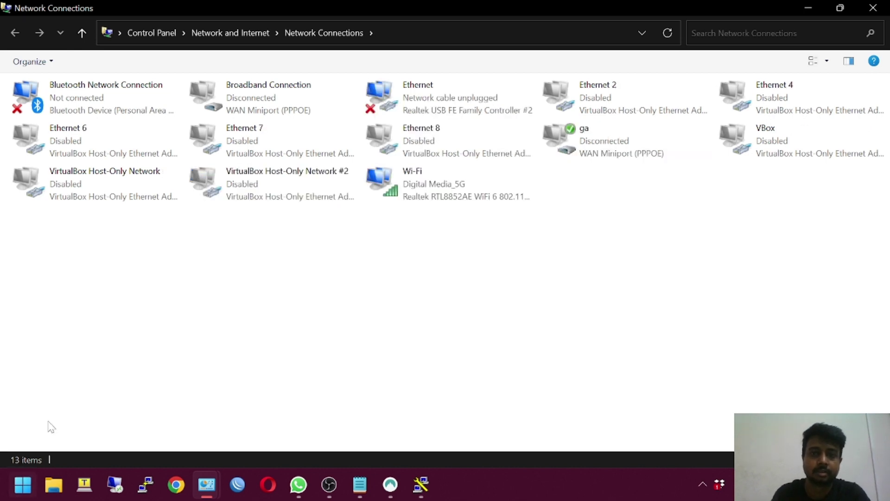
left_click(419, 84)
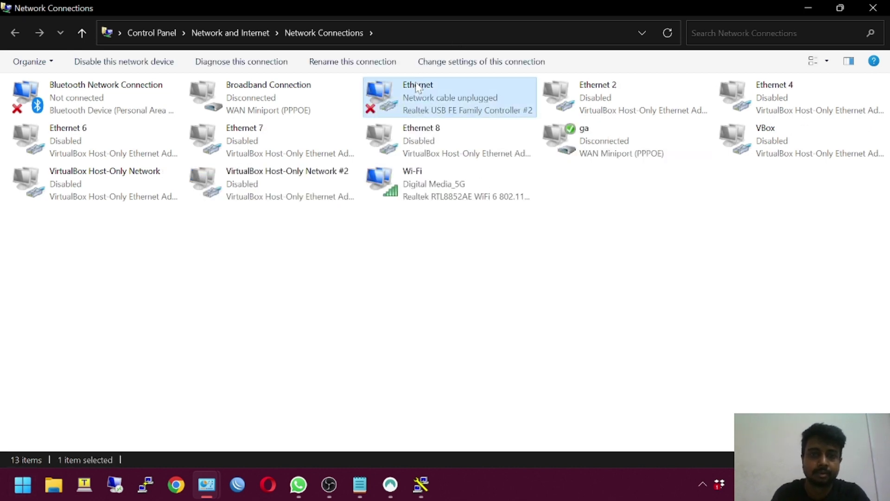
double_click(445, 83)
- Give the Ethernet adapter static IPv4 192.168.8.12 with subnet mask 255.255.255.0
double_click(150, 233)
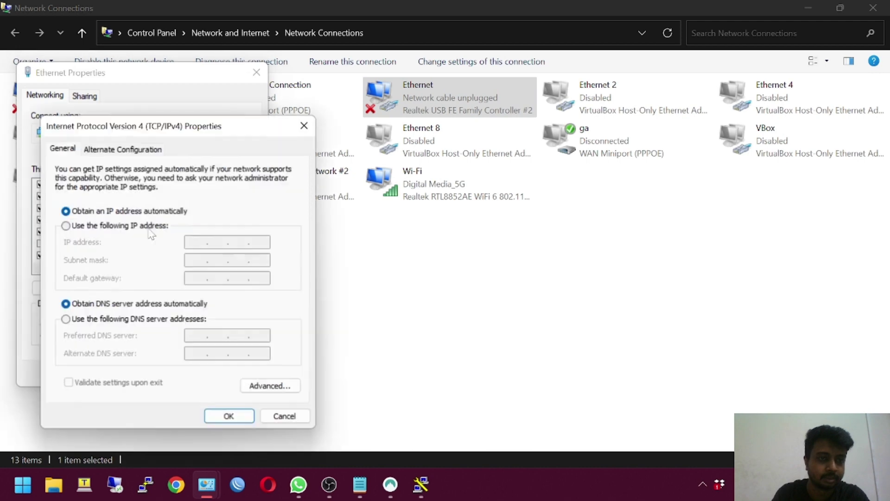
left_click(155, 226)
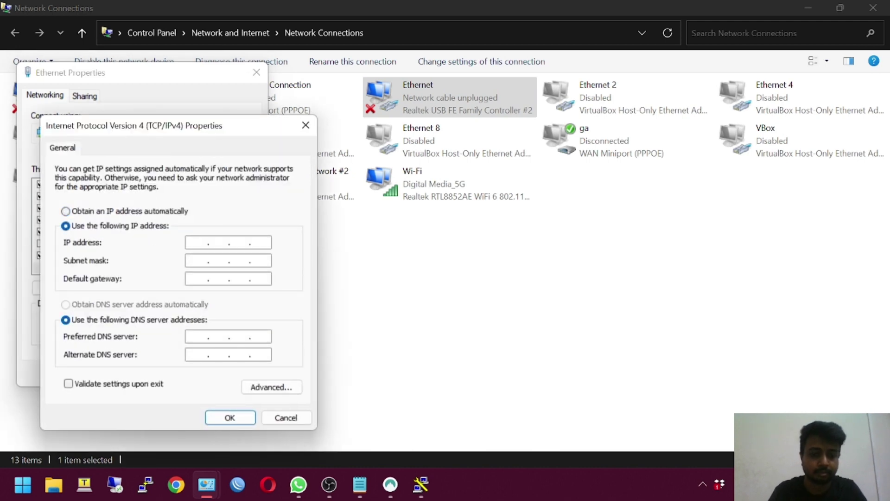
type("192 . 168 . 8 .")
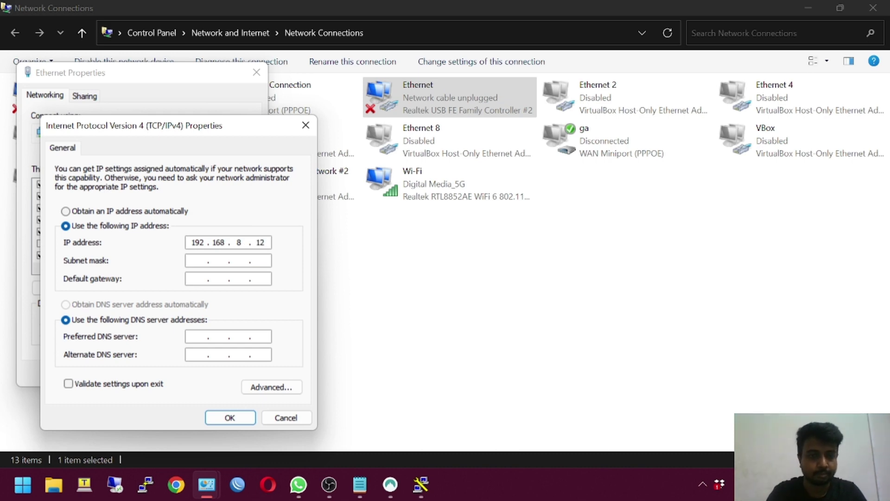
type("12")
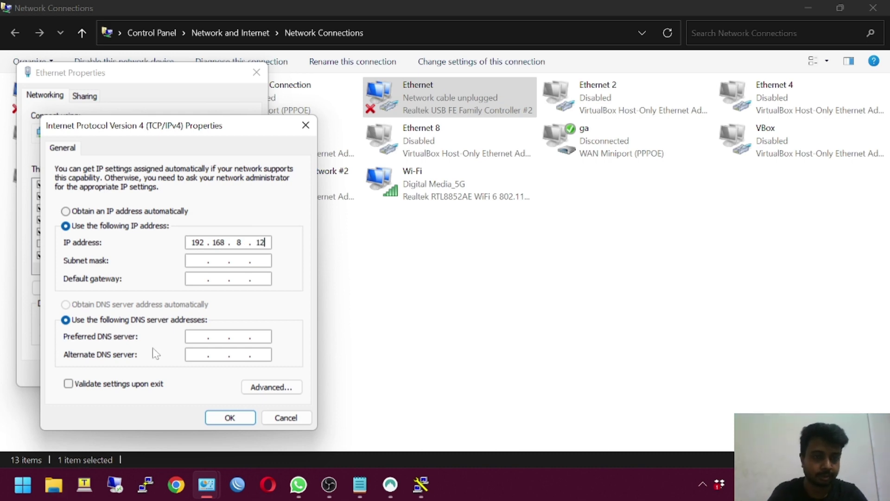
left_click(212, 260)
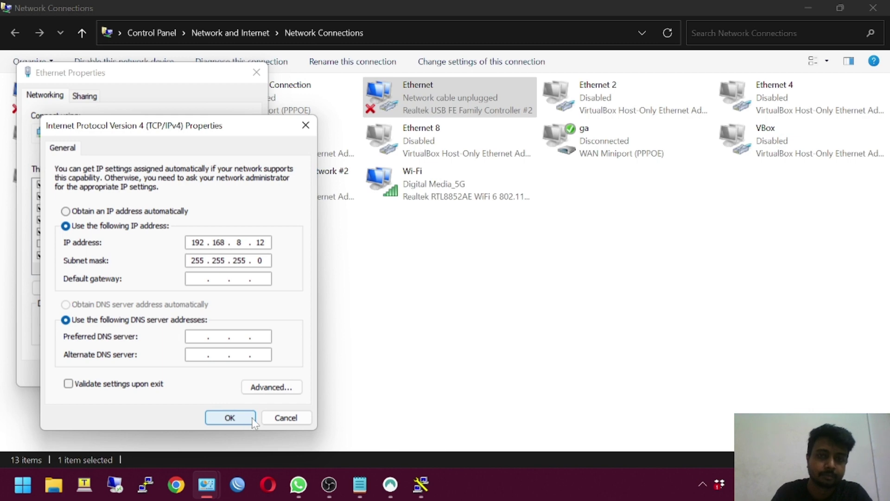
left_click(281, 417)
- Close the Ethernet properties and network windows, returning to the checklist
left_click(256, 72)
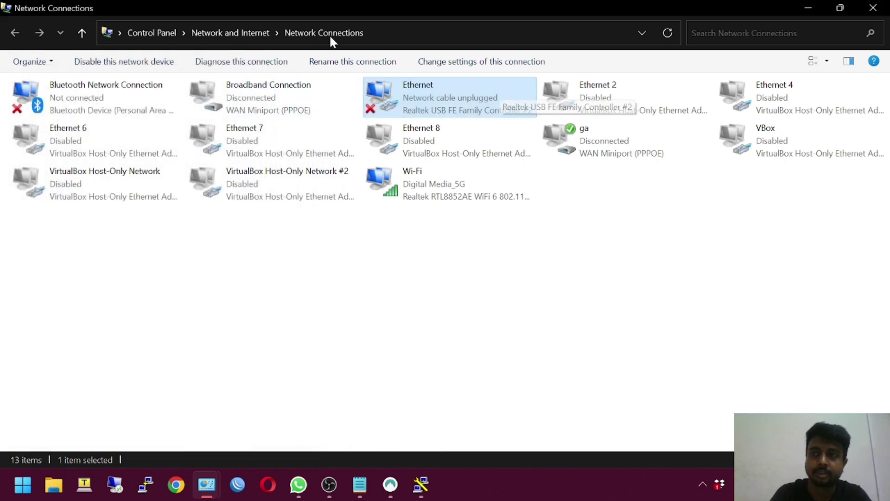
left_click(871, 10)
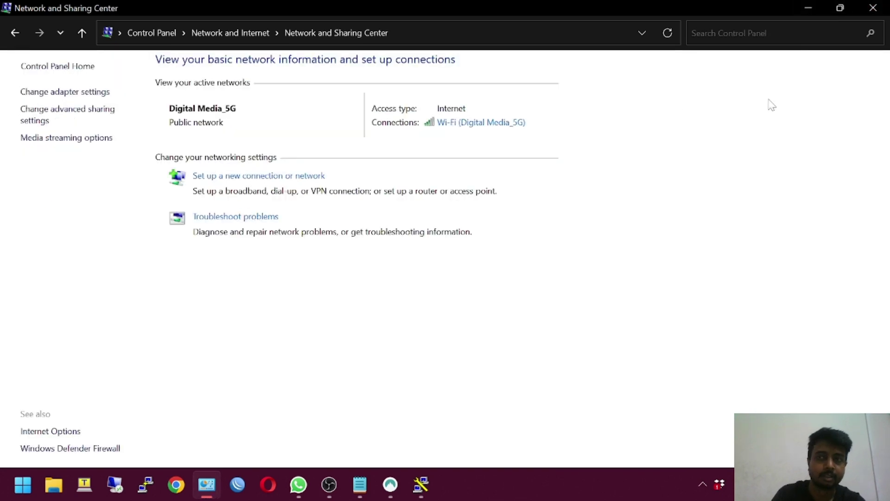
left_click(877, 14)
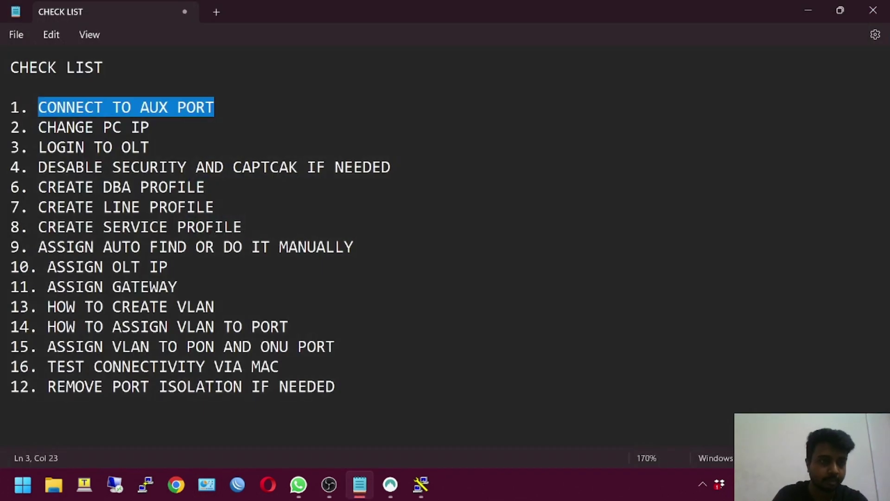
- Highlight the LOGIN TO OLT item in the checklist
key("Down")
key("Down")
key("Home")
key("ctrl+Right")
key("shift+End")
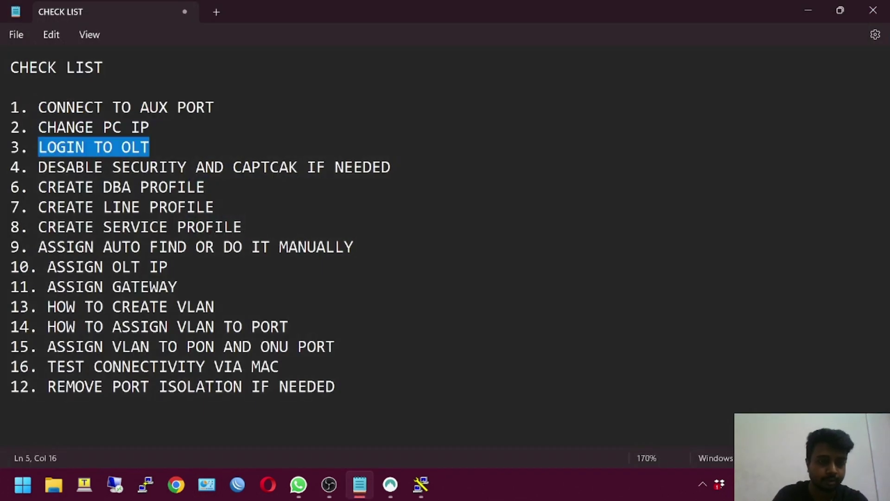
left_click(177, 492)
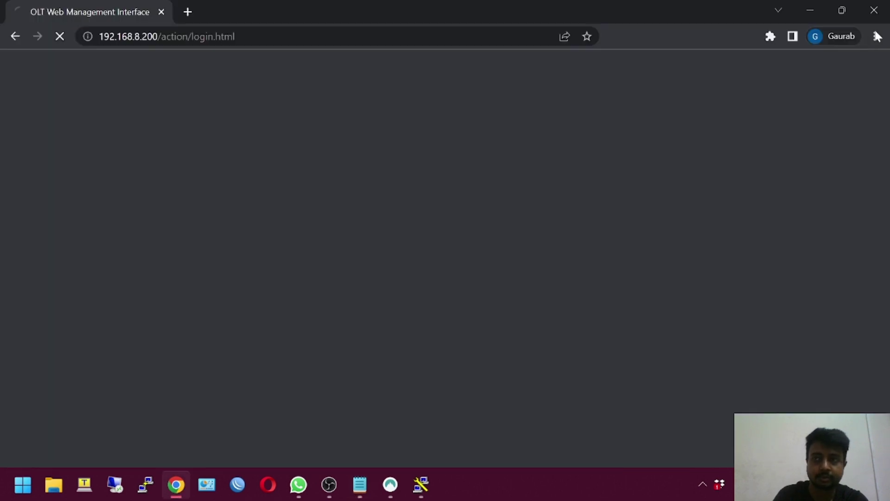
left_click(878, 36)
left_click(785, 93)
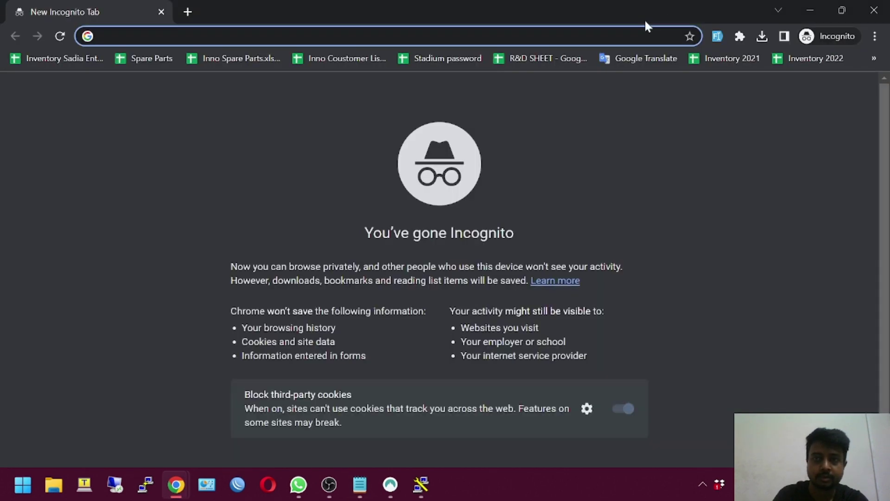
double_click(645, 21)
left_click(655, 128)
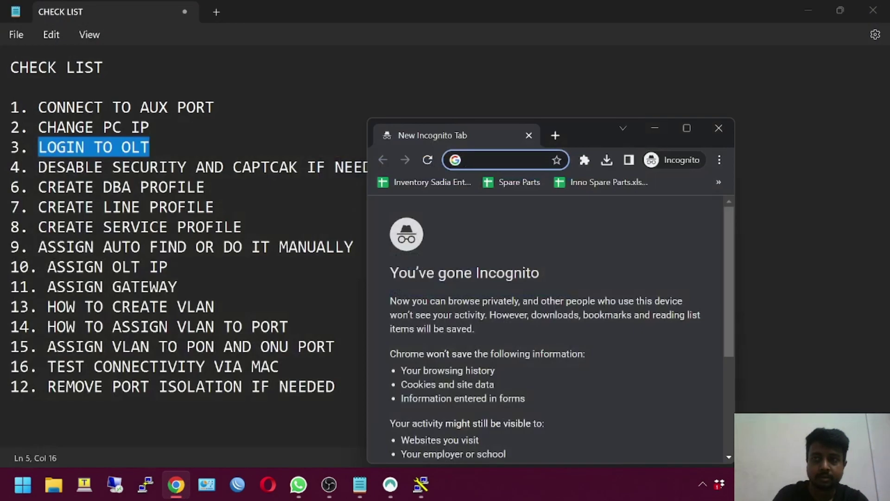
left_click(673, 135)
type("h")
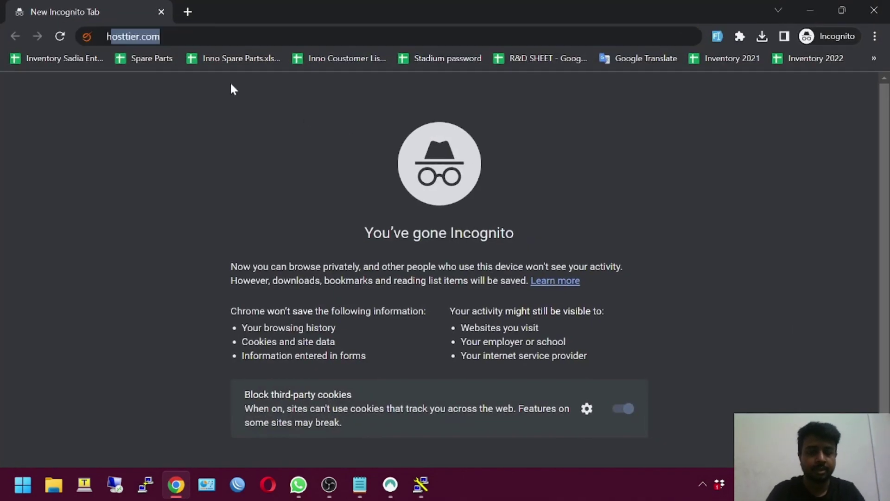
type("ttps:/")
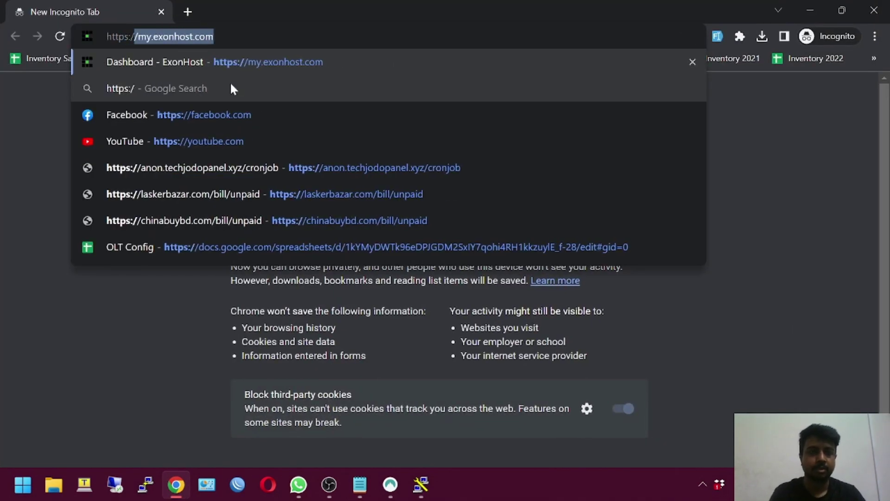
type("/192.")
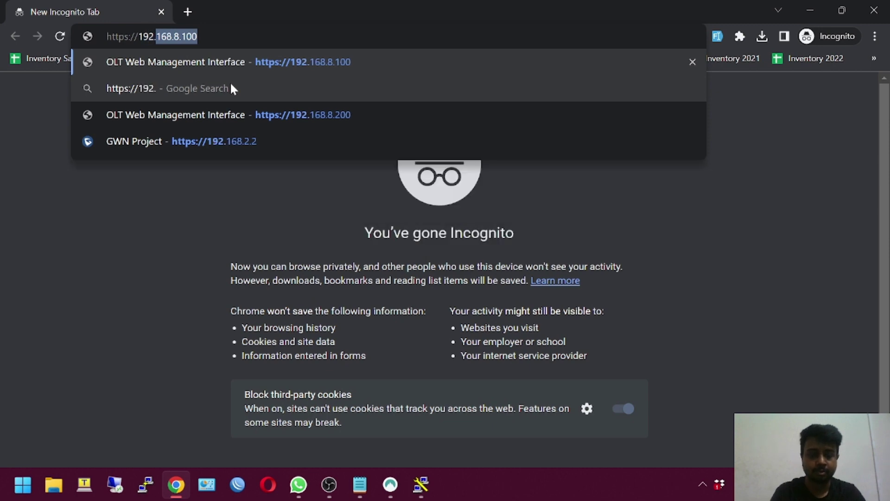
type("168.8.")
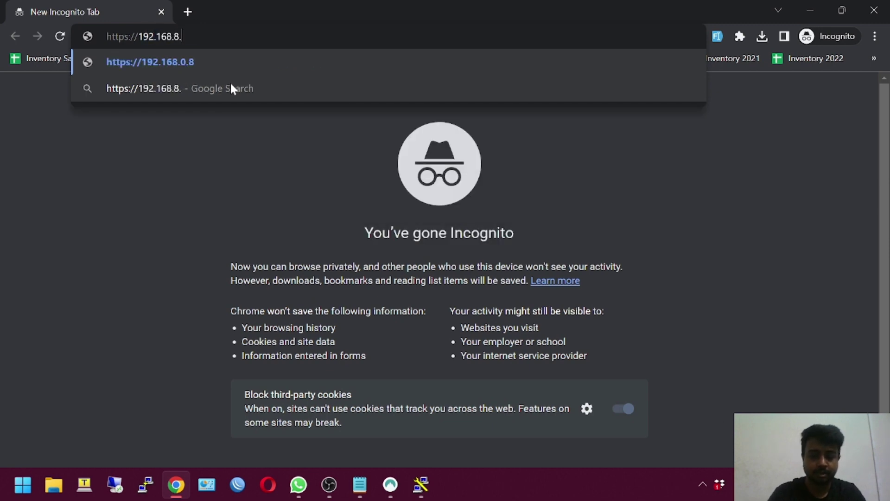
type("200")
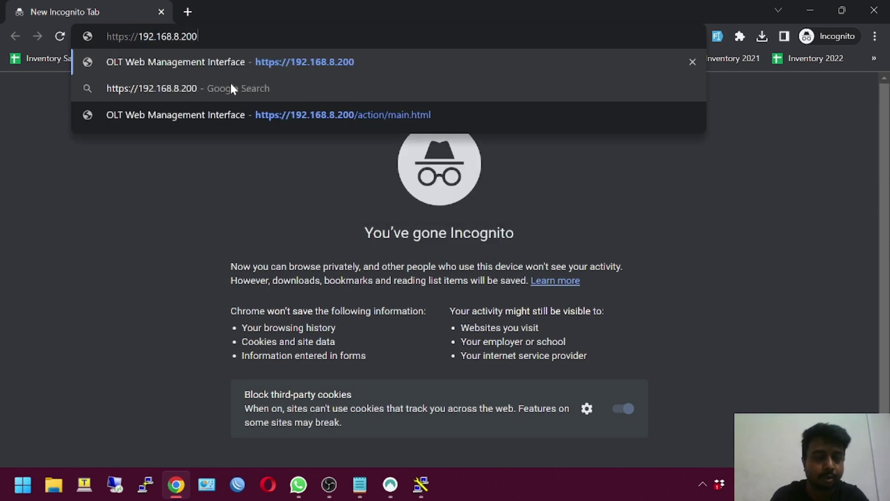
key("Return")
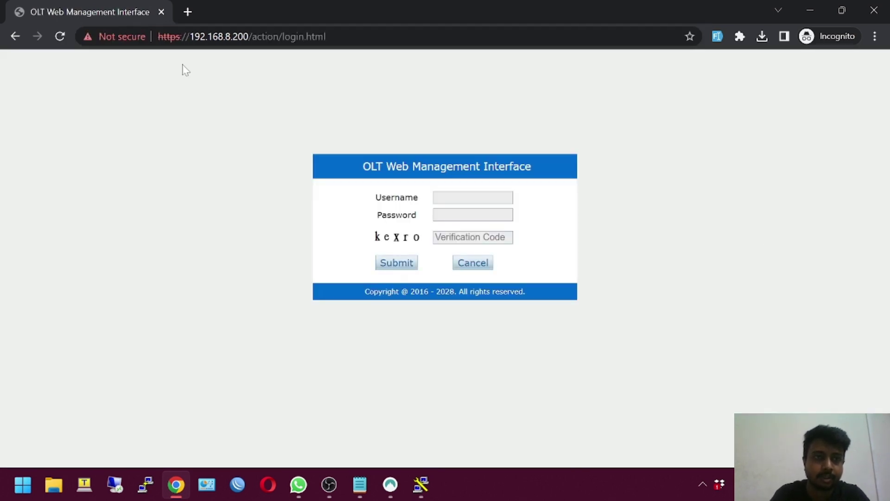
- Reset the site permissions for 192.168.8.200 and close the old OLT tab
left_click(125, 36)
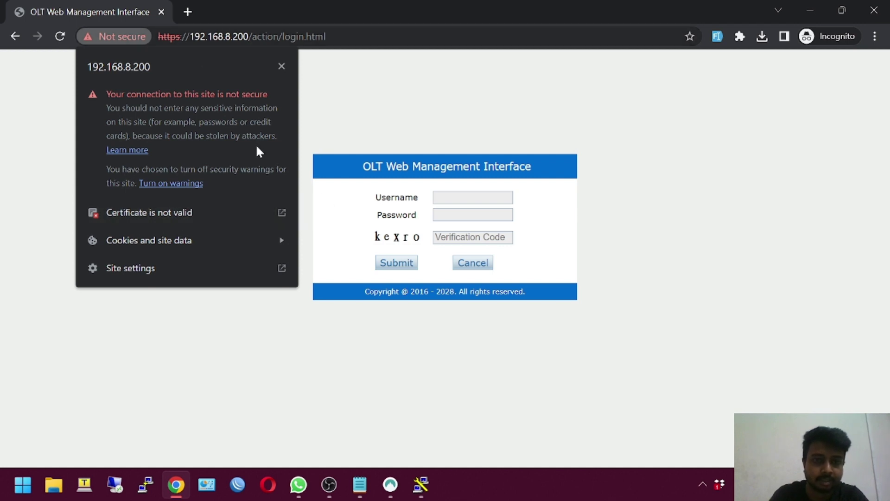
left_click(238, 278)
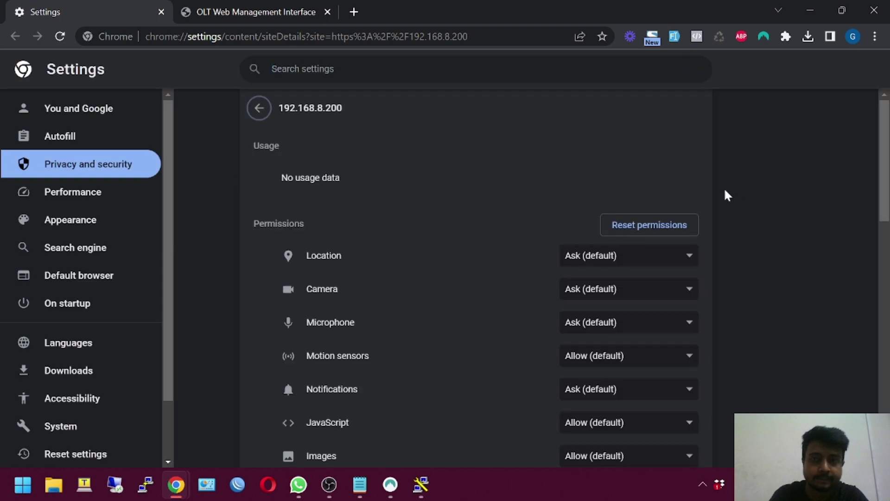
left_click(672, 224)
left_click(537, 274)
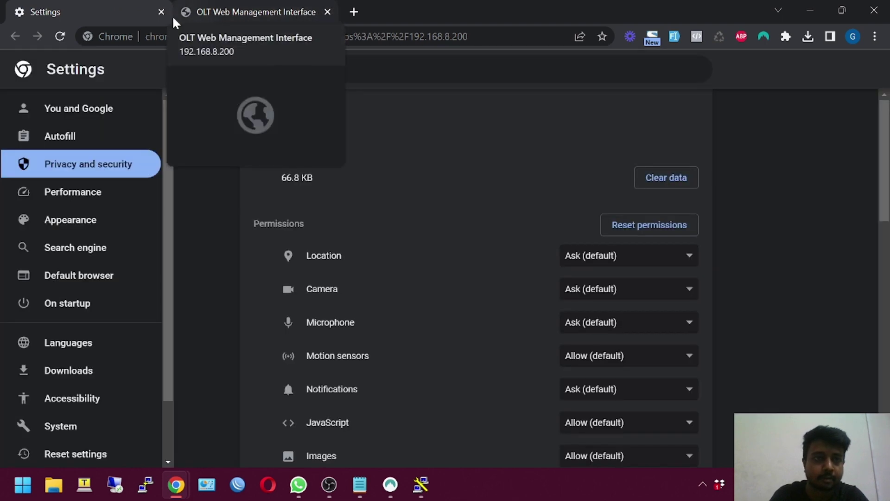
left_click(327, 12)
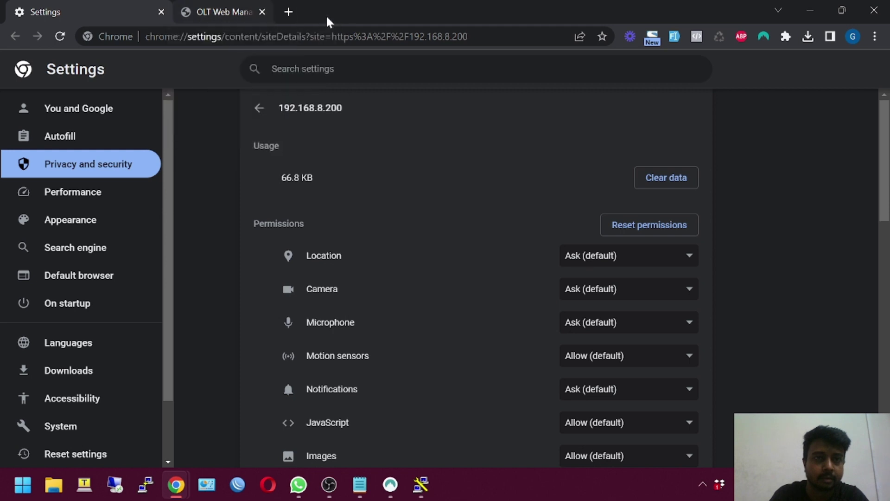
- Load the OLT login page at 192.168.8.200 in a regular tab
left_click(173, 36)
type("192")
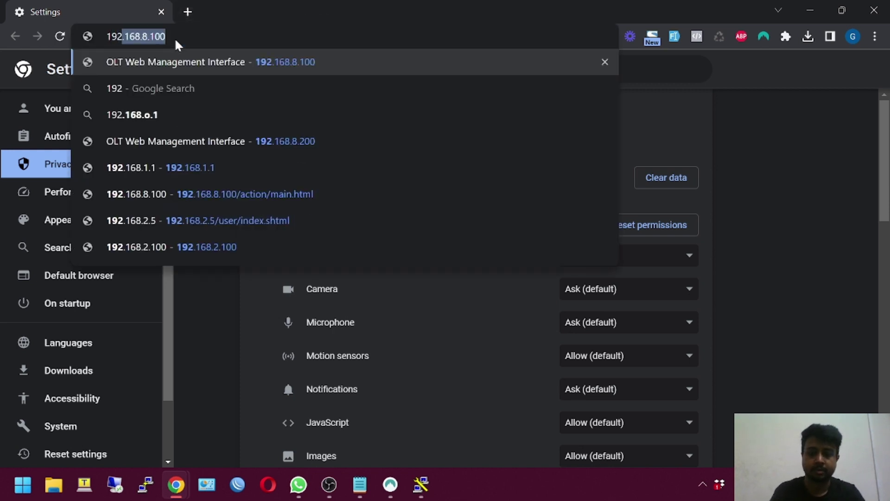
type(".168.8.200")
key("Return")
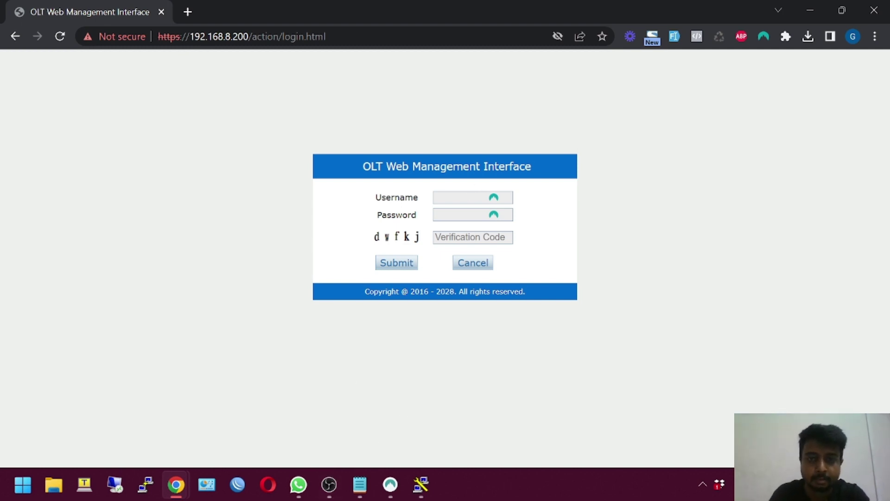
- Log in as admin with the password and displayed verification code, then return to the checklist
left_click(453, 199)
type("admin")
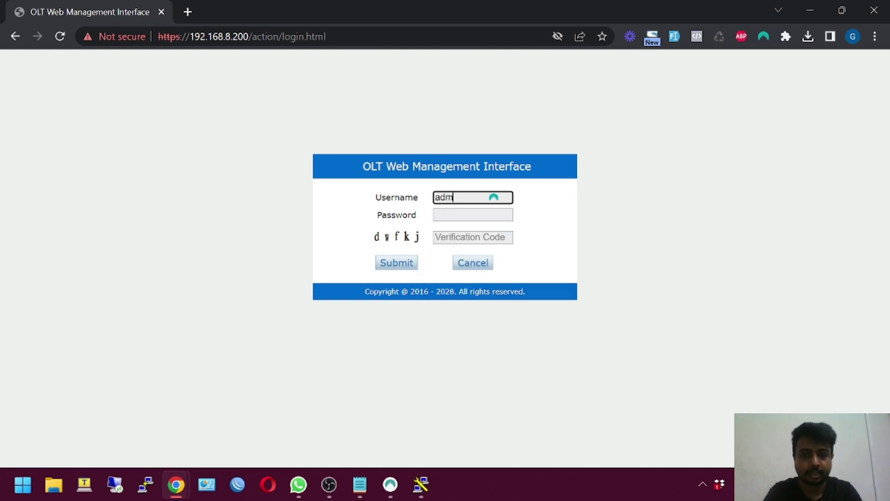
key("Tab")
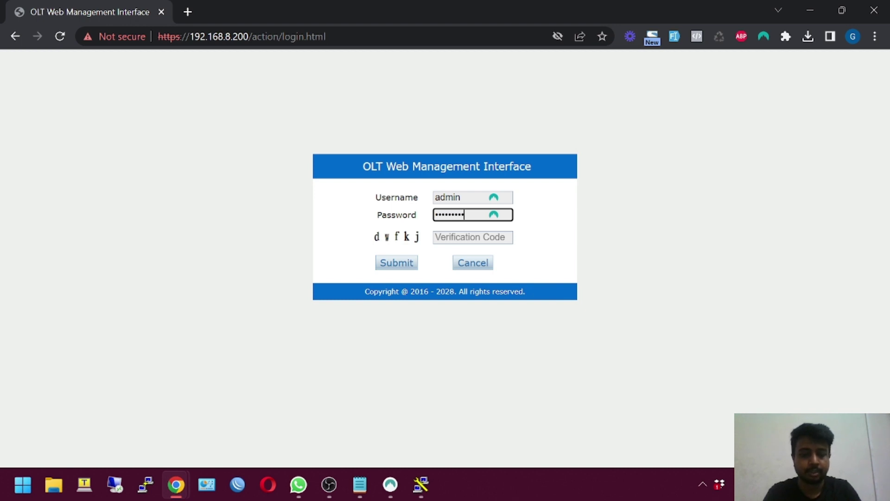
left_click(473, 236)
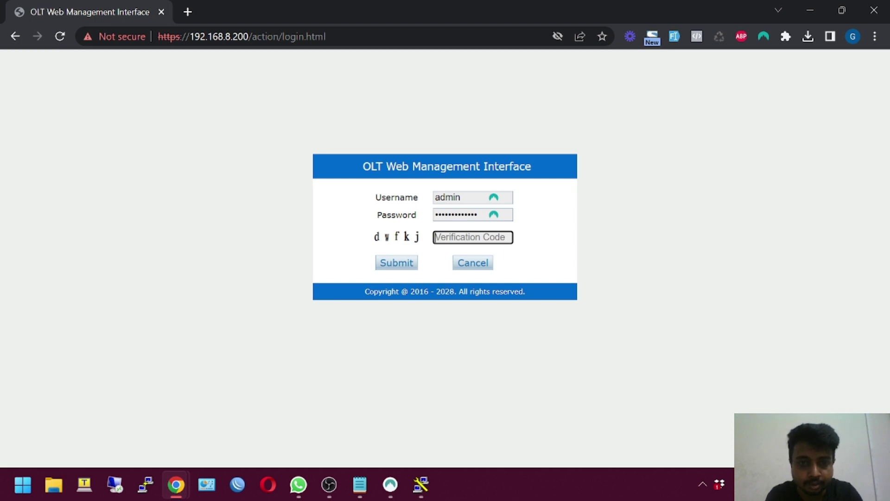
type("dwfkj")
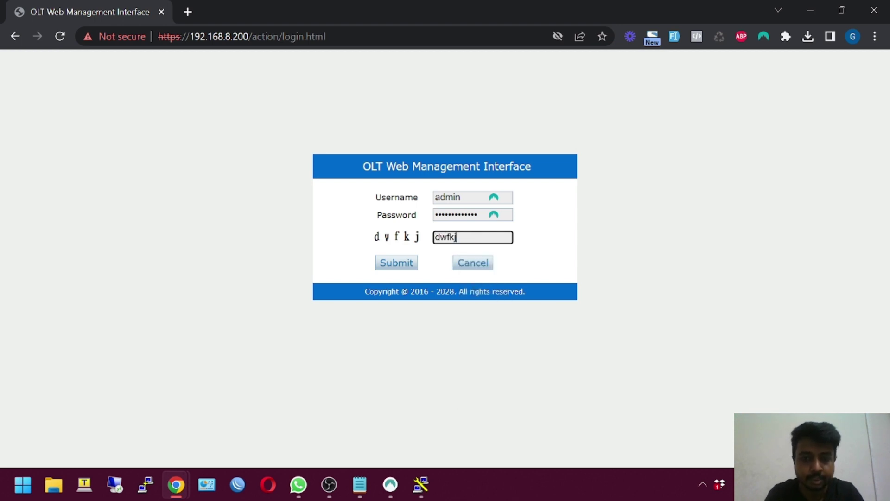
key("Return")
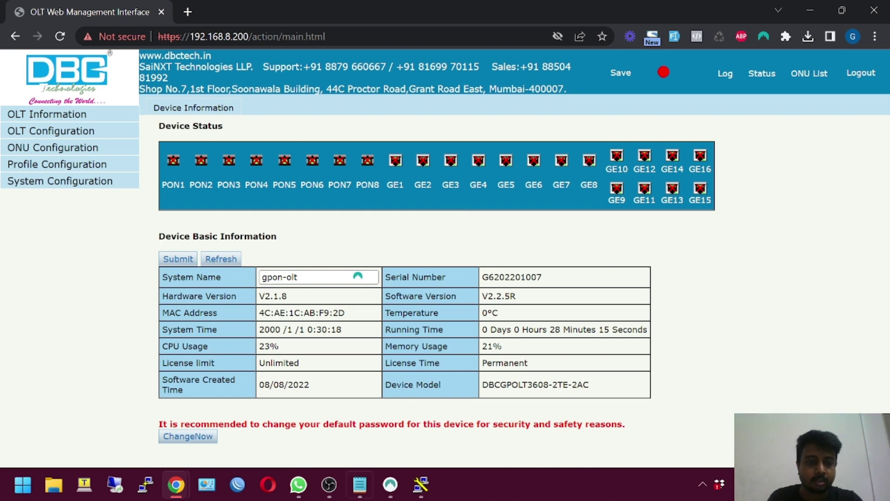
left_click(356, 494)
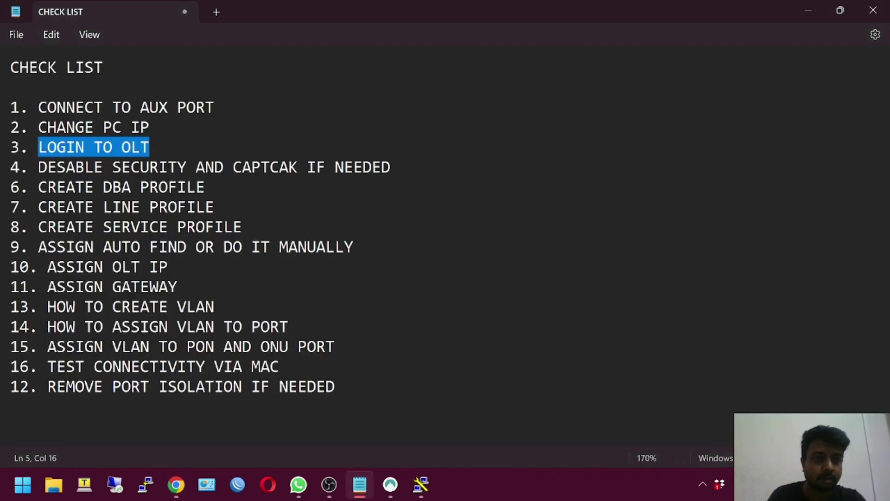
- Highlight the disable-security-and-captcha checklist line and close the duplicate Chrome OLT window
left_click_drag(391, 167, 38, 167)
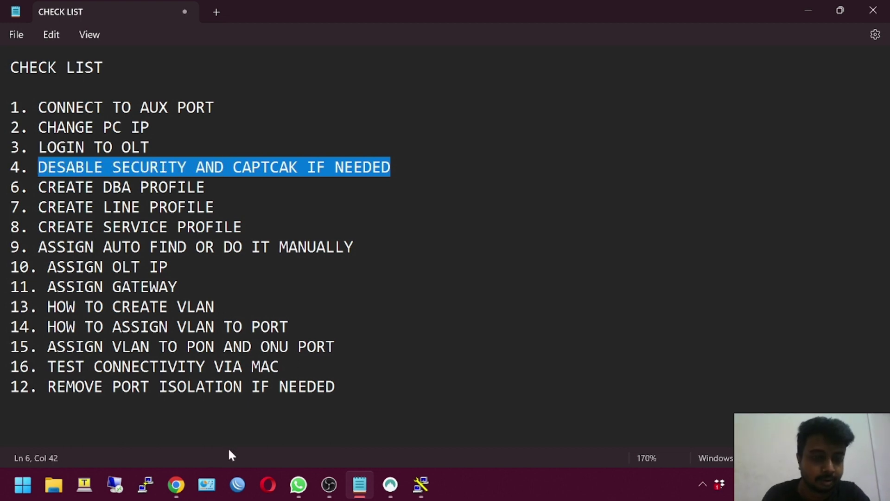
mouse_move(176, 484)
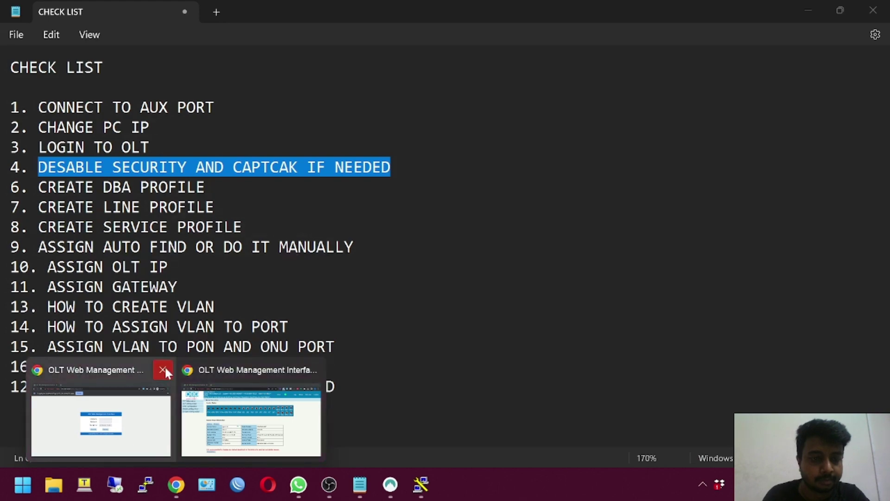
left_click(163, 370)
left_click(134, 410)
left_click(80, 182)
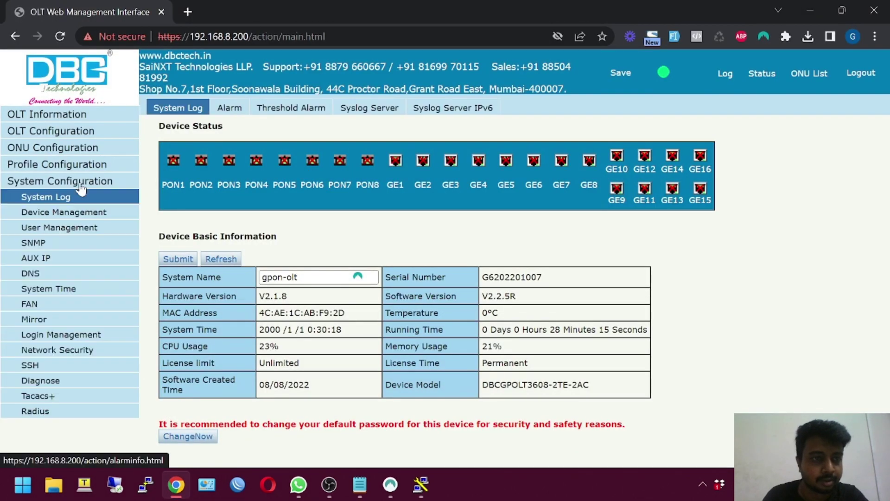
- Delete the IPv4 and IPv6 Telnet deny entries from the Login Management access list
left_click(75, 335)
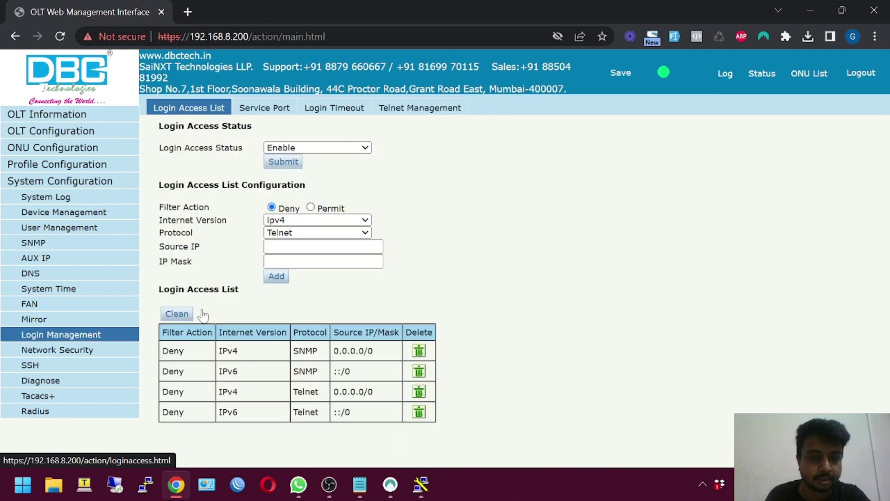
left_click(419, 393)
left_click(513, 115)
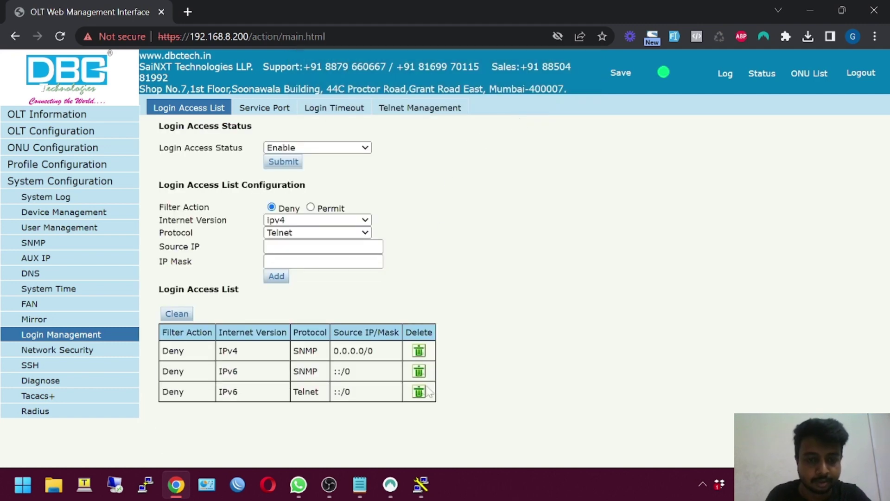
left_click(420, 353)
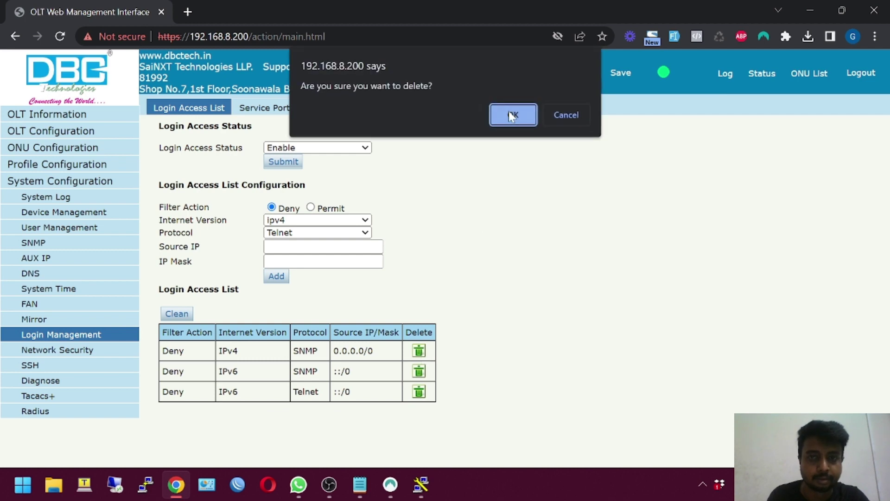
left_click(513, 115)
left_click(322, 112)
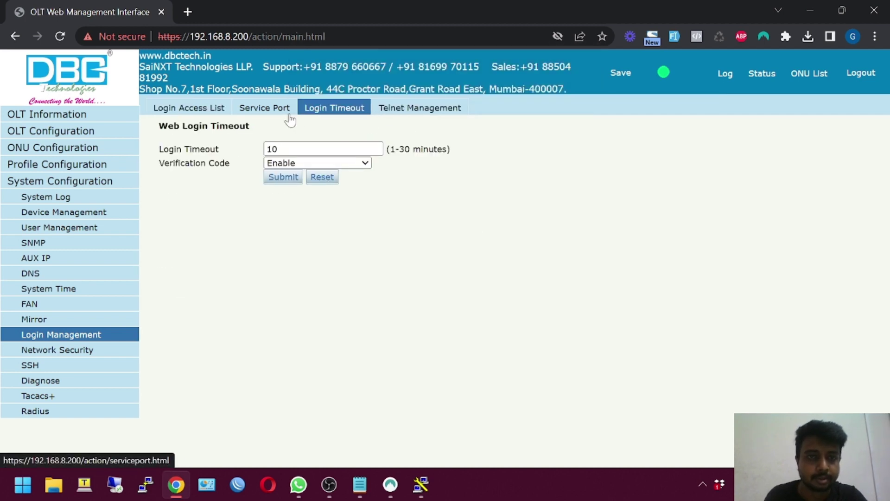
- Set Verification Code to Disable on the Login Timeout page, submit, and log out
left_click(273, 111)
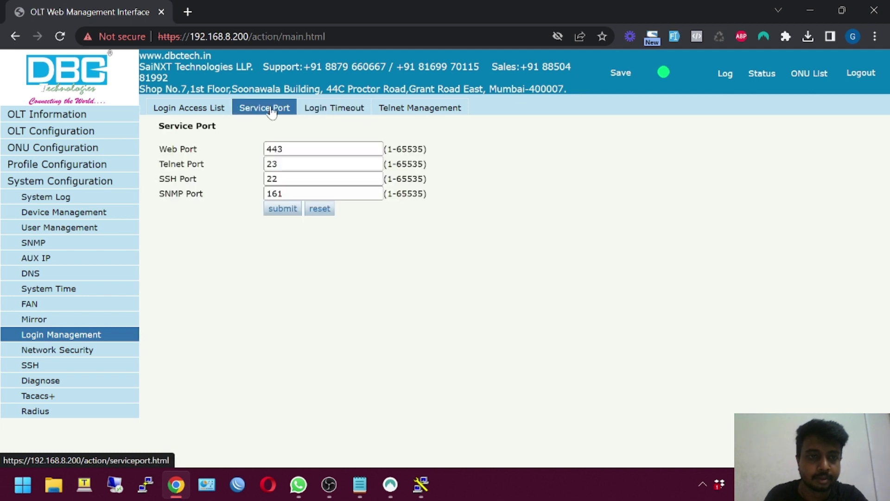
left_click(348, 110)
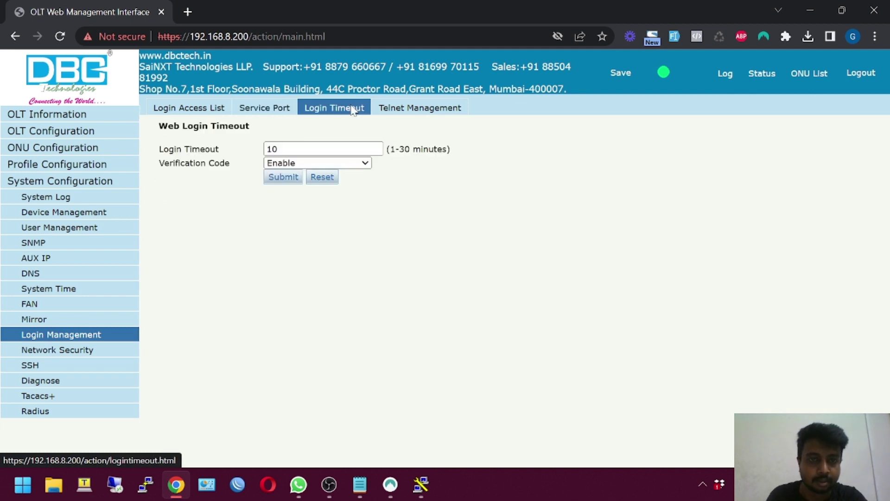
left_click(315, 165)
left_click(306, 172)
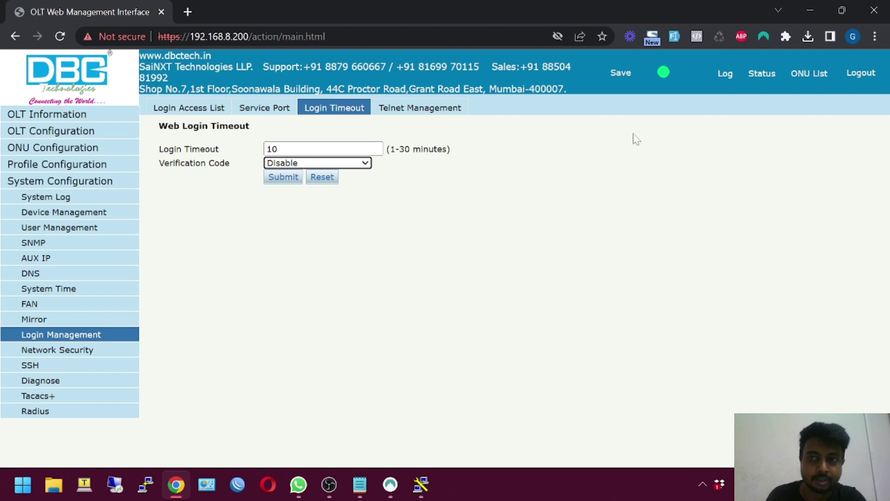
left_click(289, 177)
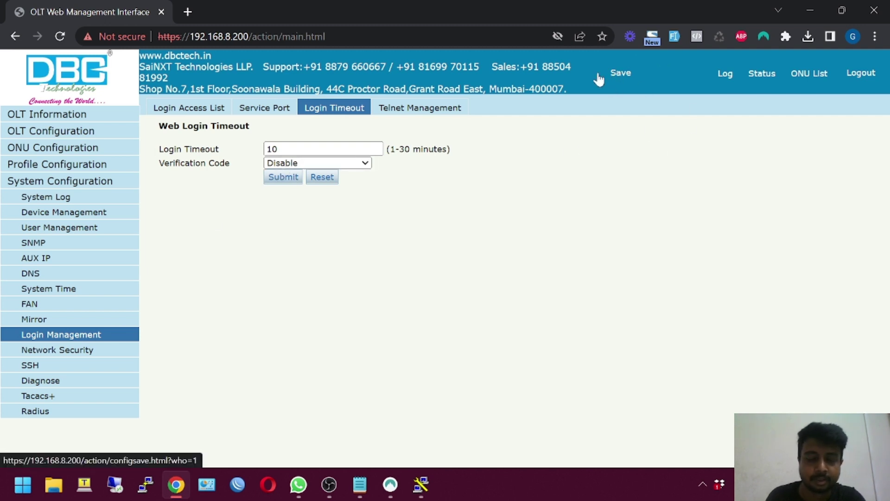
left_click(856, 73)
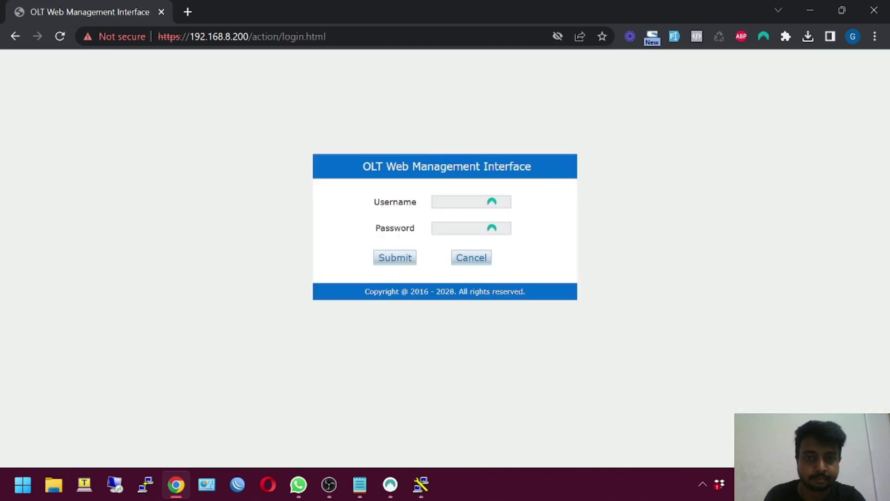
- Log back in as admin using only the password, with no captcha
left_click(464, 202)
type("admin")
key("Tab")
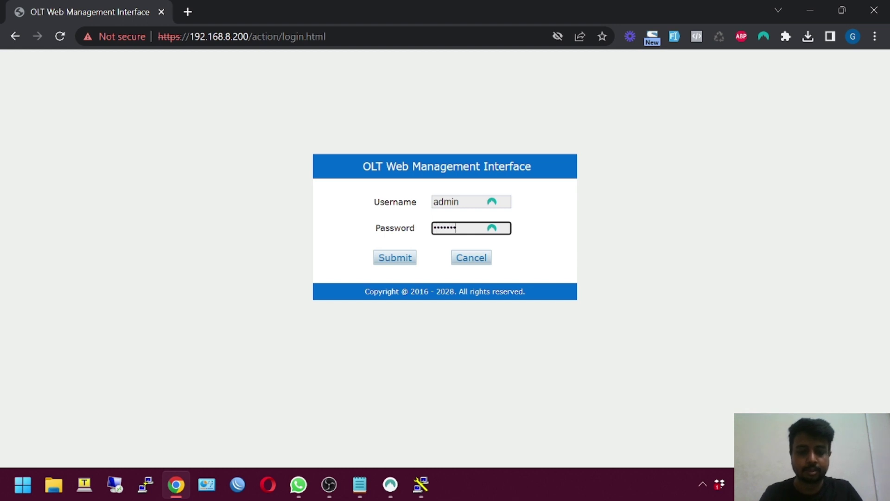
key("Return")
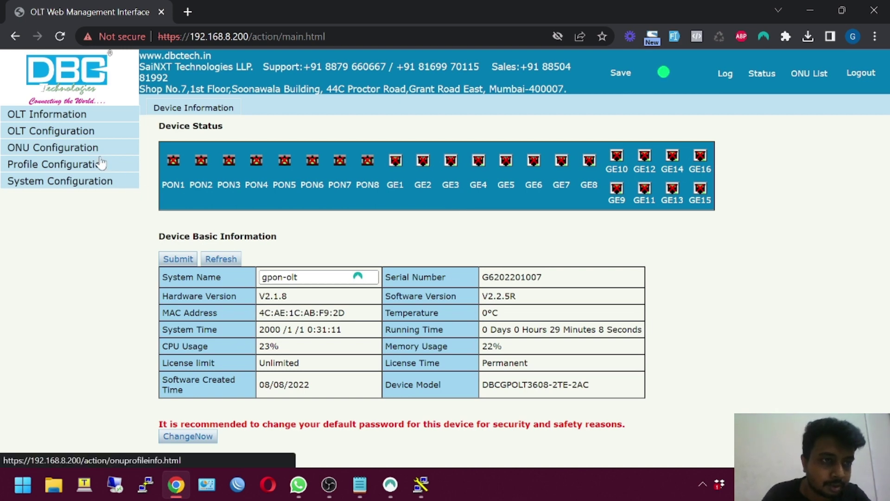
- Start a new DBA profile and set its profile type to Type_4
left_click(111, 167)
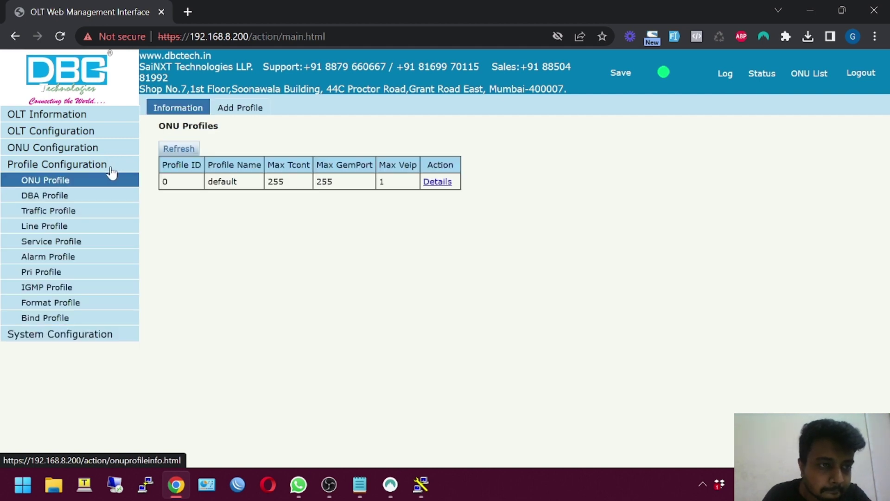
left_click(97, 199)
left_click(250, 113)
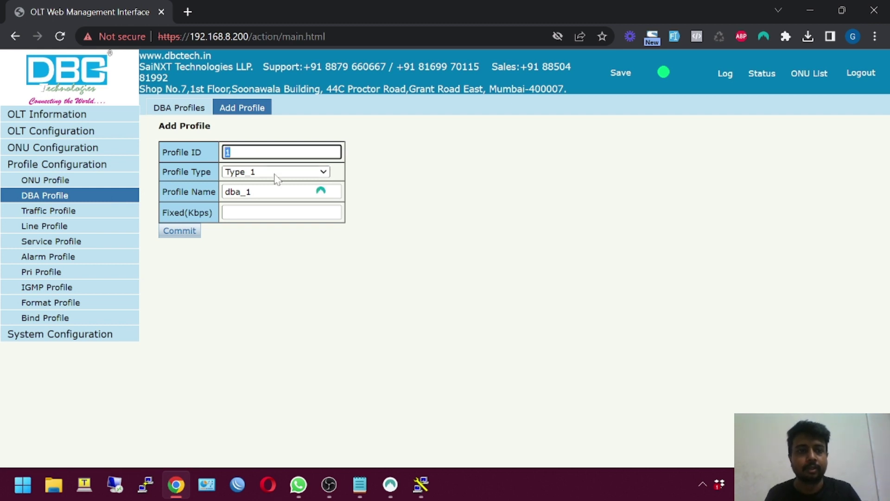
left_click(277, 173)
left_click(257, 224)
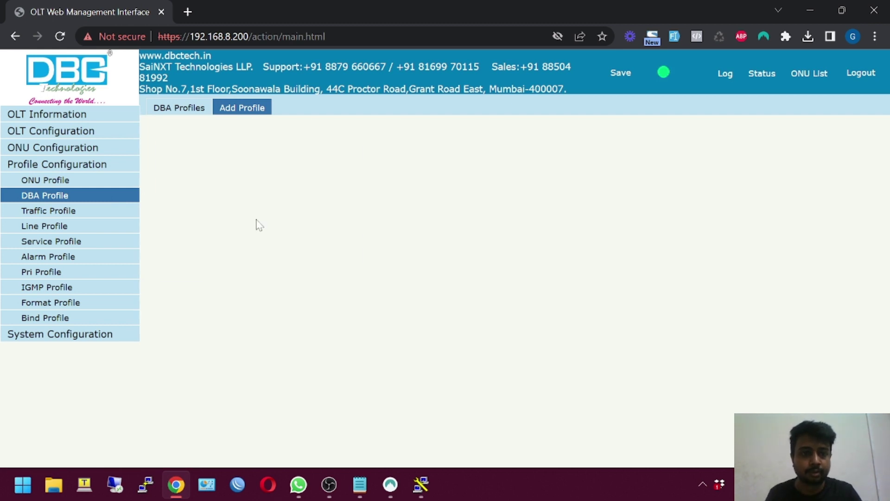
left_click(277, 172)
left_click(252, 215)
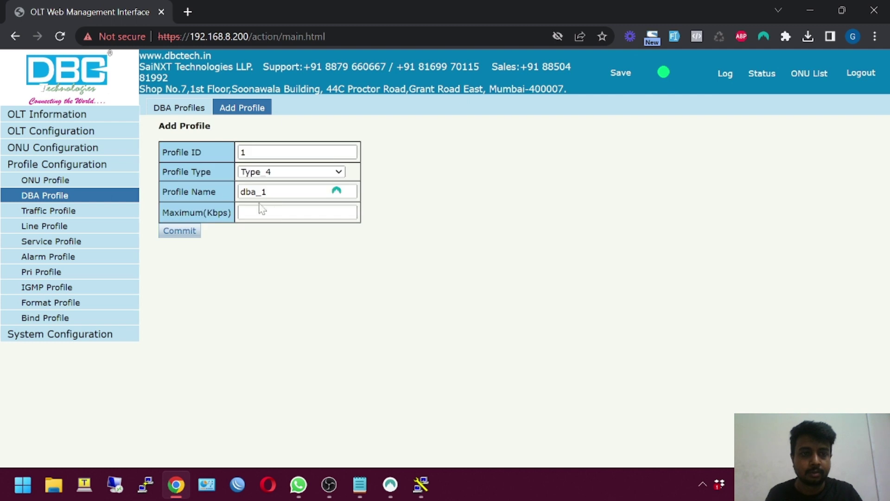
- Name the DBA profile MaxBW with maximum bandwidth 1024000 Kbps and commit it
key("Tab")
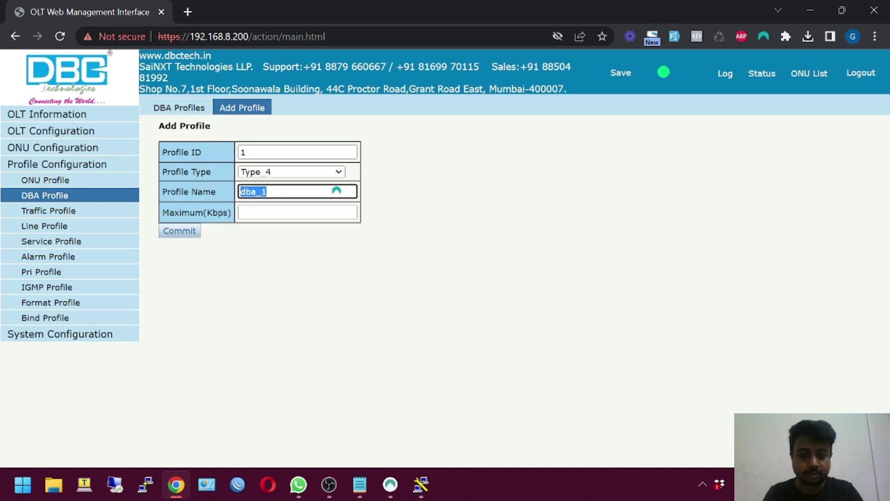
type("MaxBW")
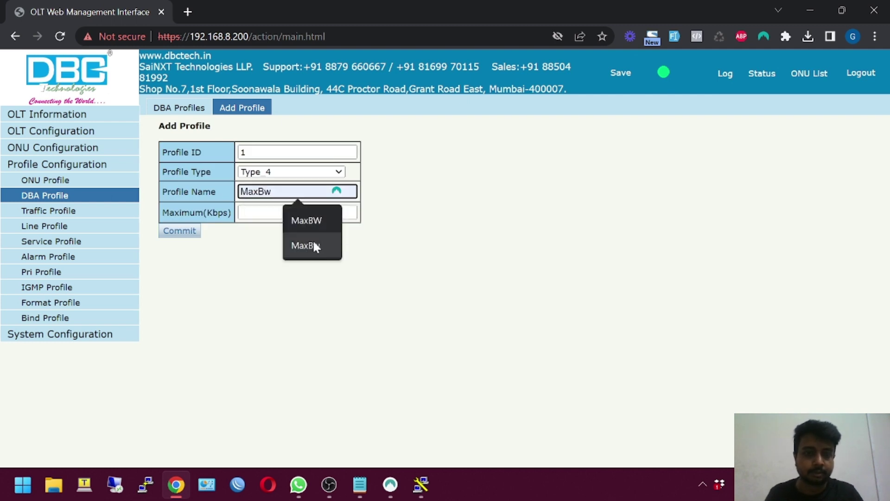
left_click(306, 222)
key("Tab")
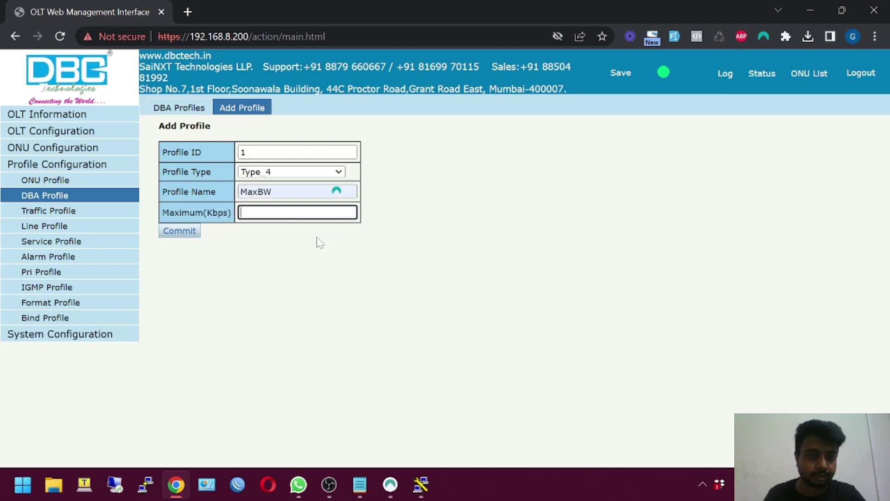
type("1024")
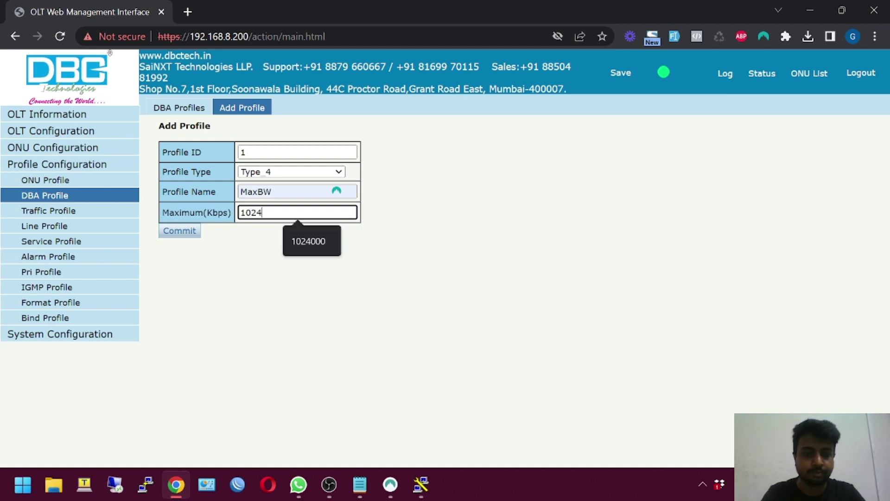
type("000")
left_click(177, 230)
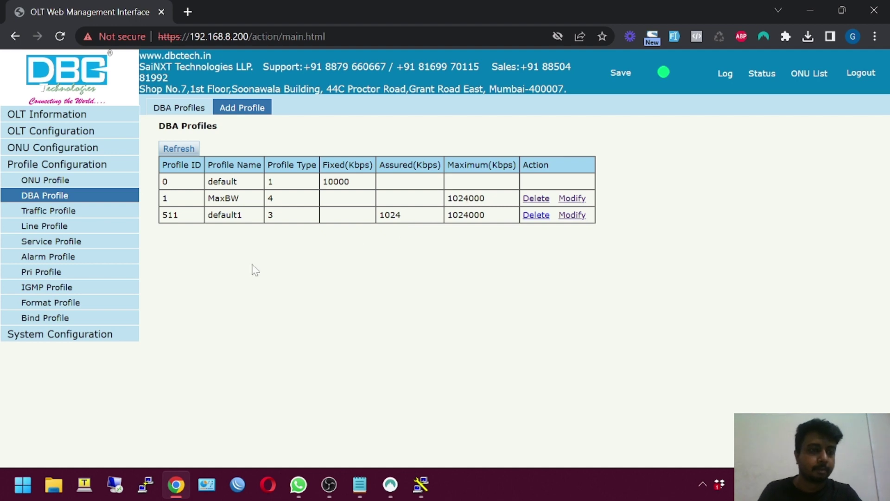
- Add line profile 'Default', replacing the suggested line_1, and open its Tcont details
left_click(52, 228)
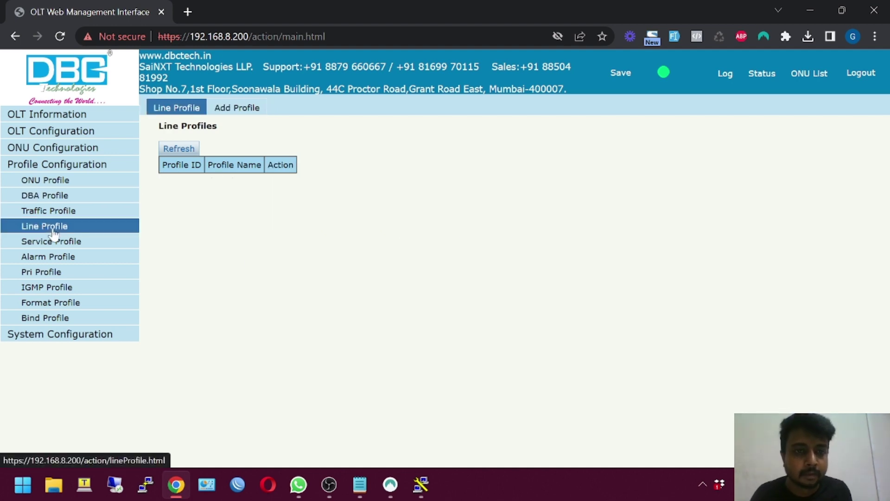
left_click(237, 107)
left_click_drag(252, 173, 192, 191)
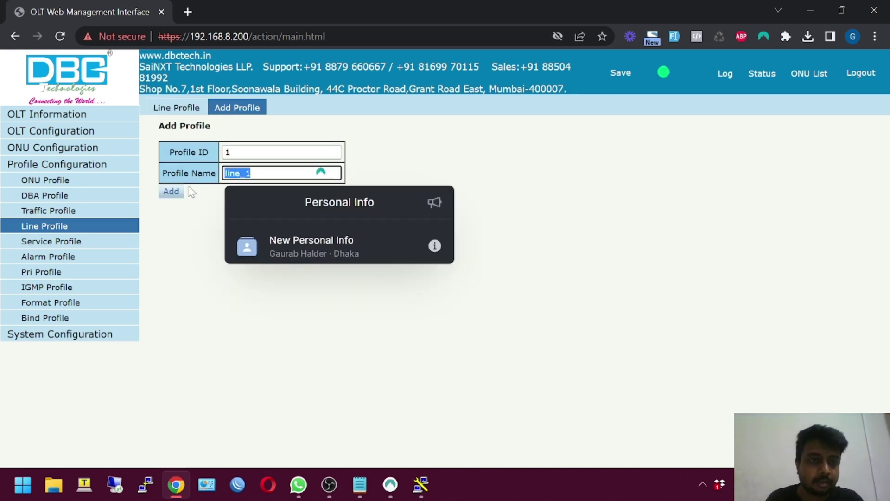
type("Defa")
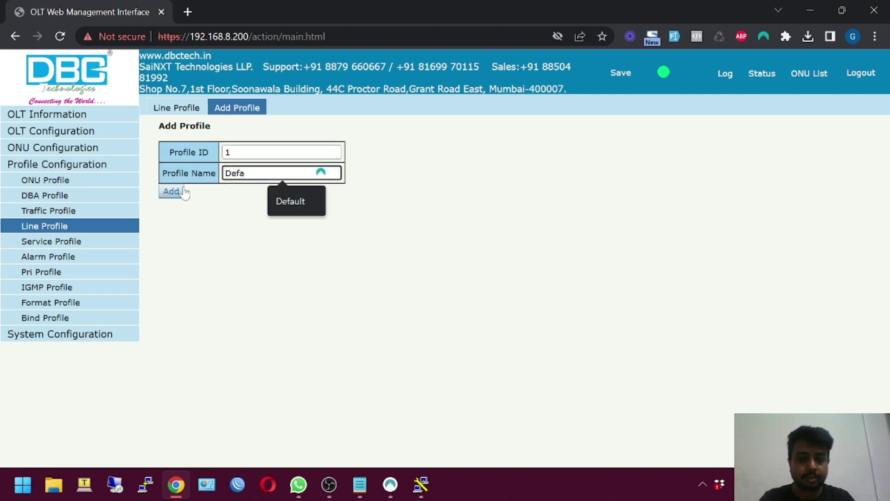
left_click(290, 201)
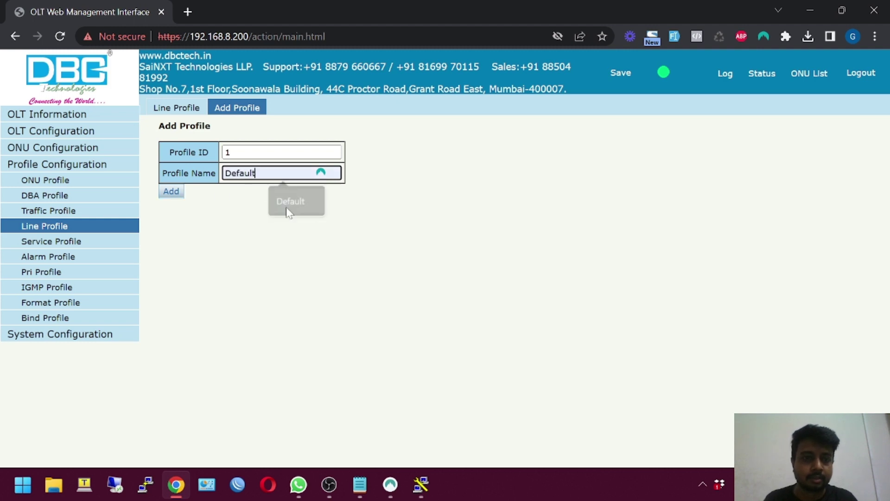
left_click(171, 192)
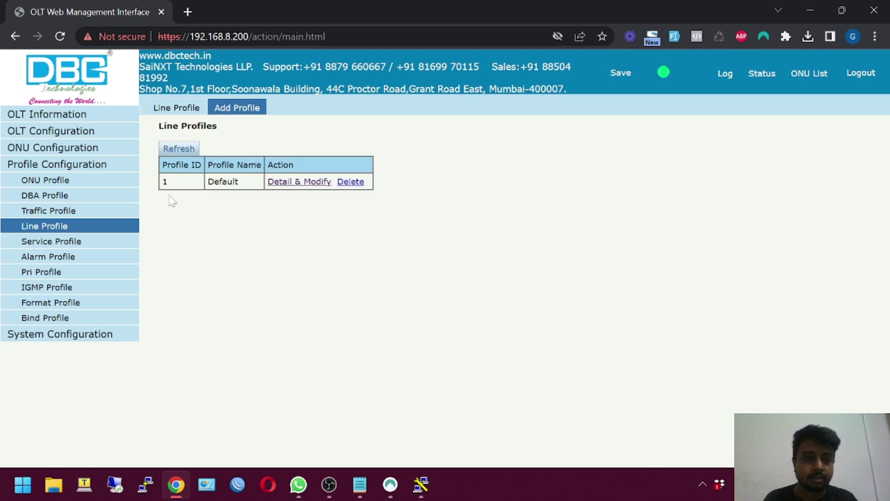
left_click(320, 182)
left_click(304, 252)
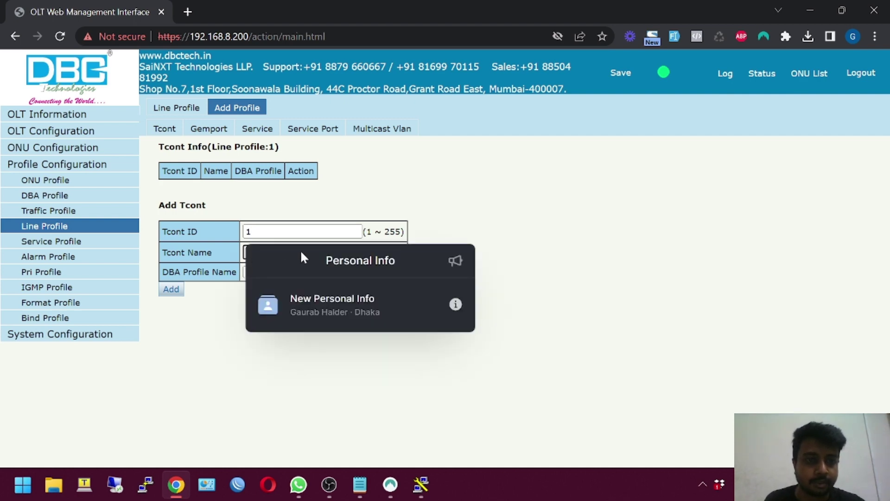
- Add tcont 1 using DBA profile MaxBW, and gemport 1 on tcont 1
type("1")
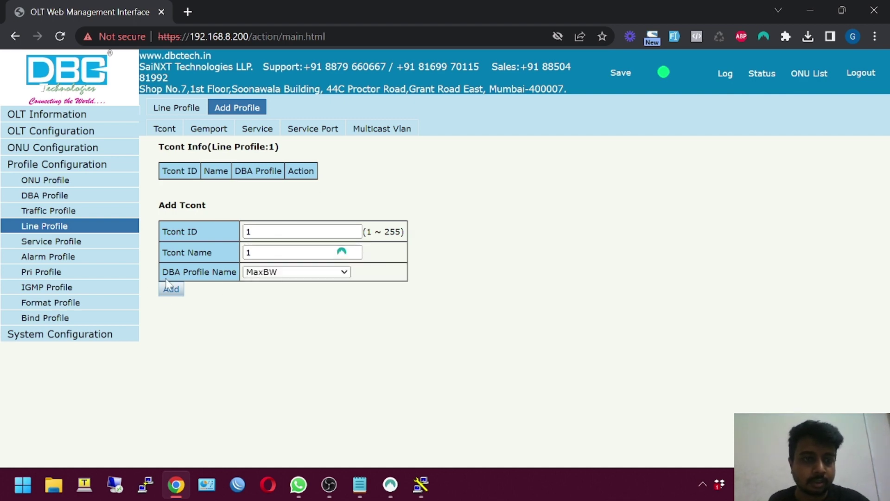
left_click(171, 289)
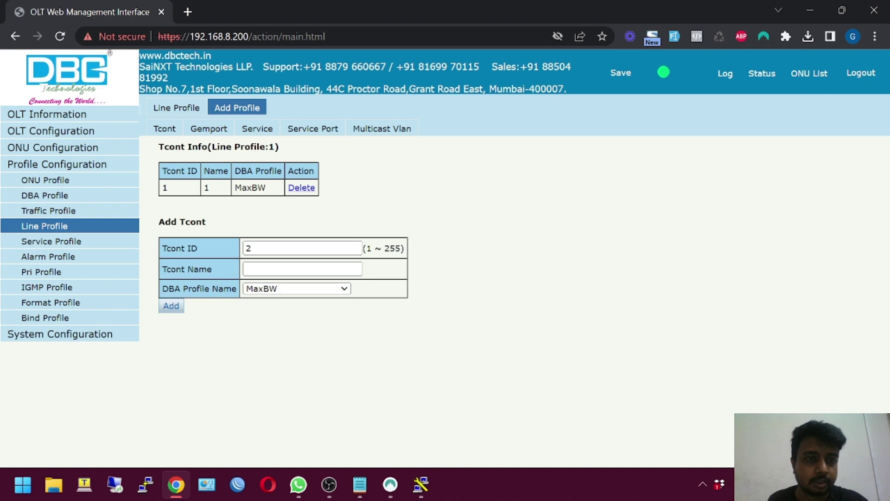
left_click(209, 129)
left_click(261, 274)
type("1")
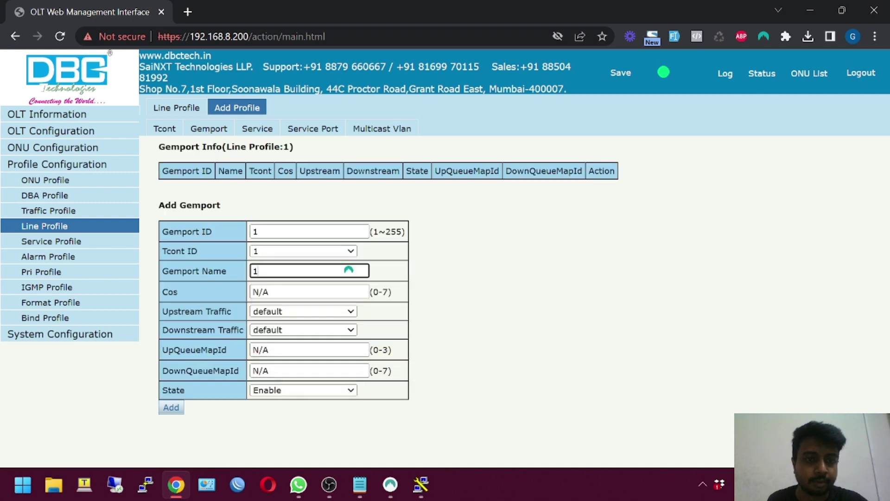
left_click(171, 408)
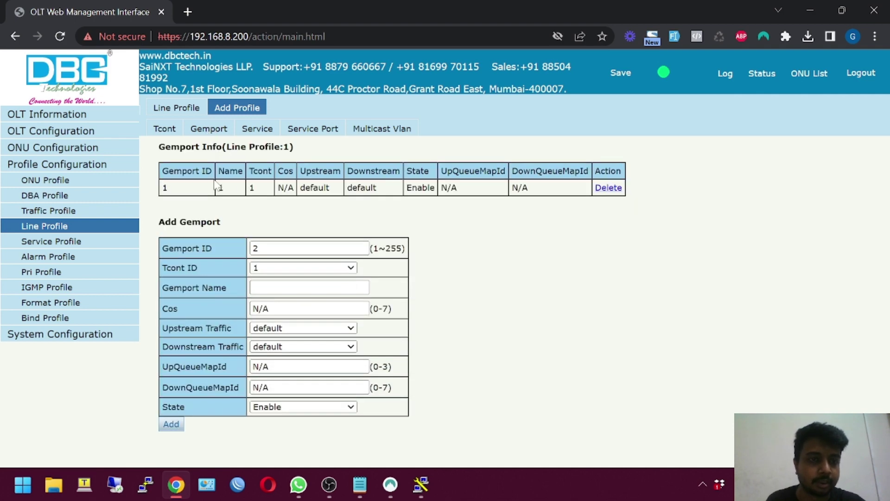
left_click(258, 129)
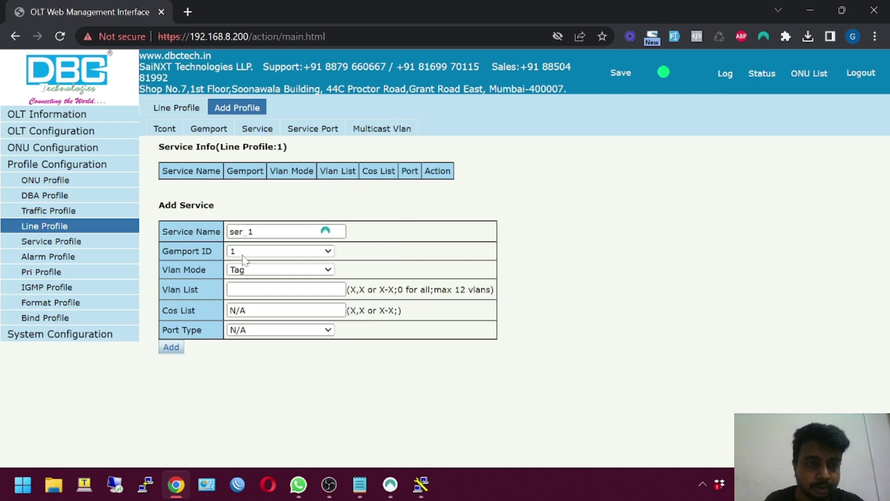
- Add service ser_1 with VLAN list 1
left_click(248, 289)
type("1")
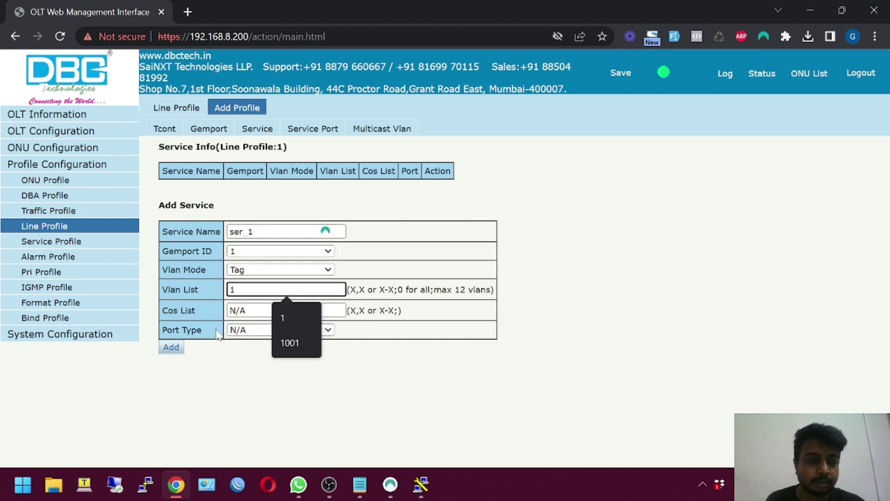
left_click(179, 351)
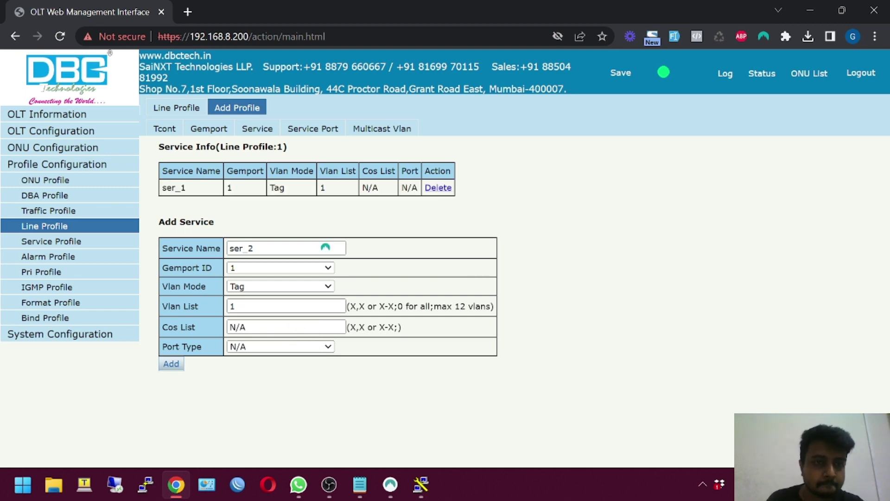
- Add service port 1 with user VLAN and translate VLAN 1
left_click(337, 127)
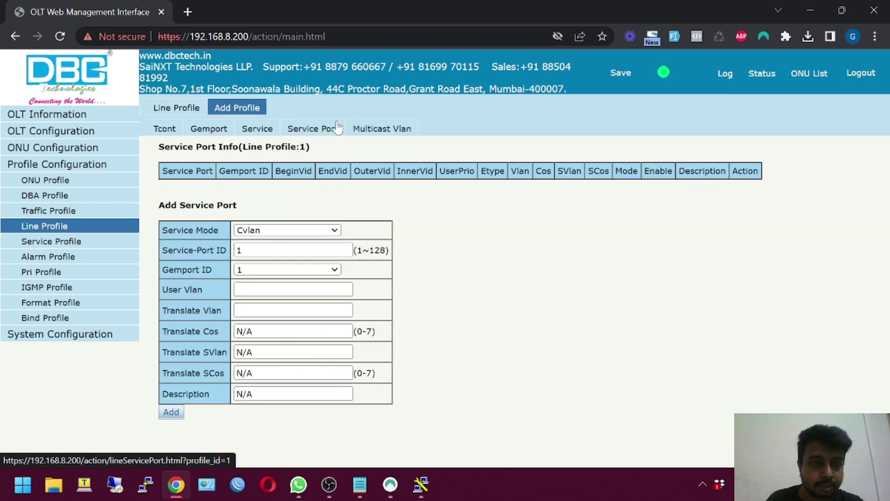
left_click(251, 289)
left_click(250, 310)
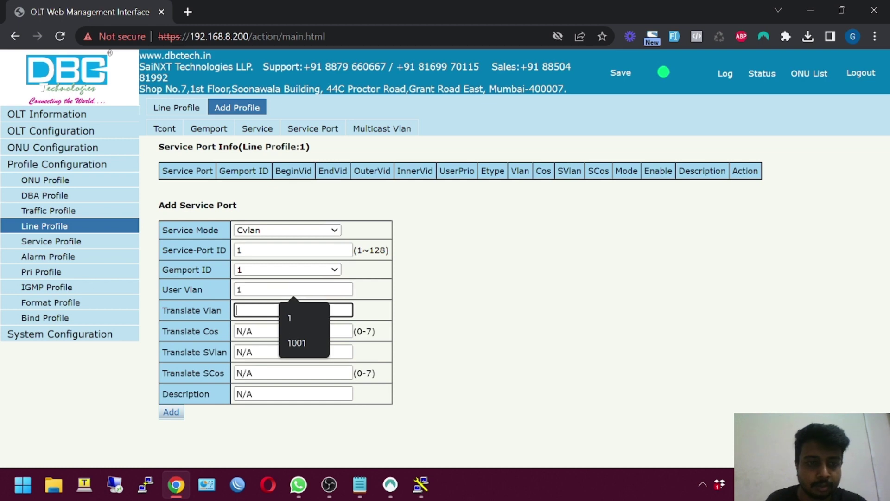
type("1")
left_click(168, 412)
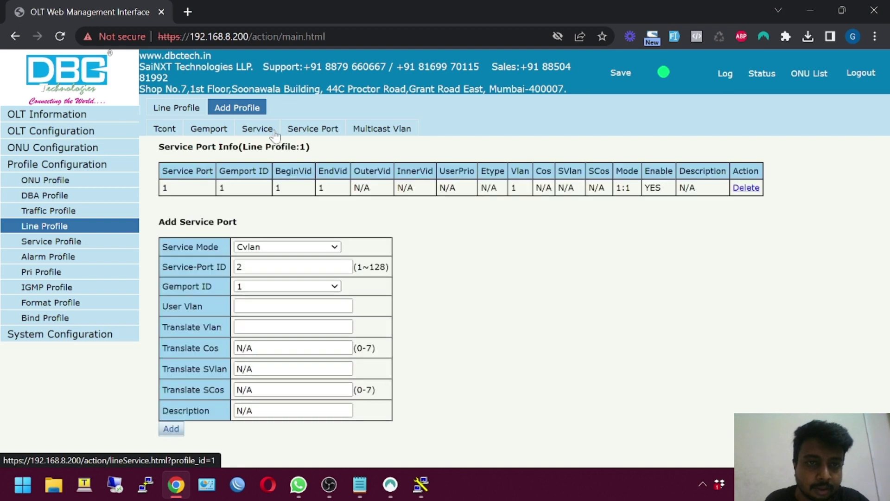
left_click(258, 130)
left_click(211, 130)
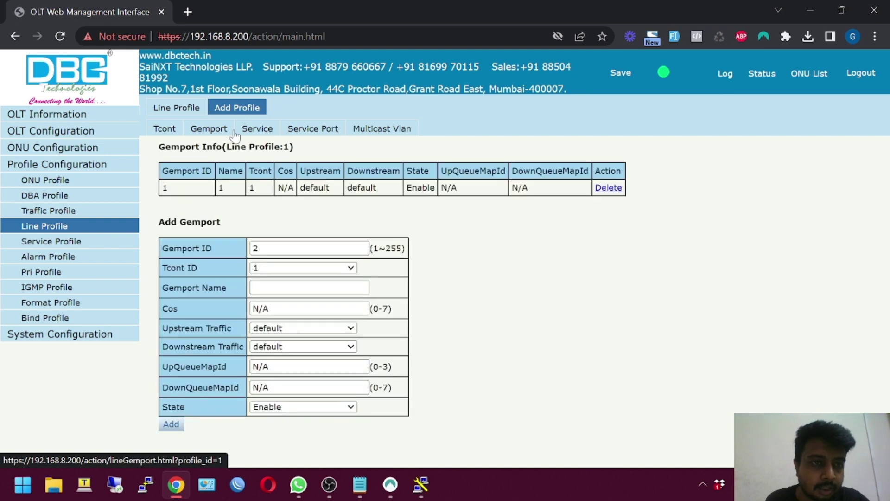
left_click(162, 131)
left_click(64, 227)
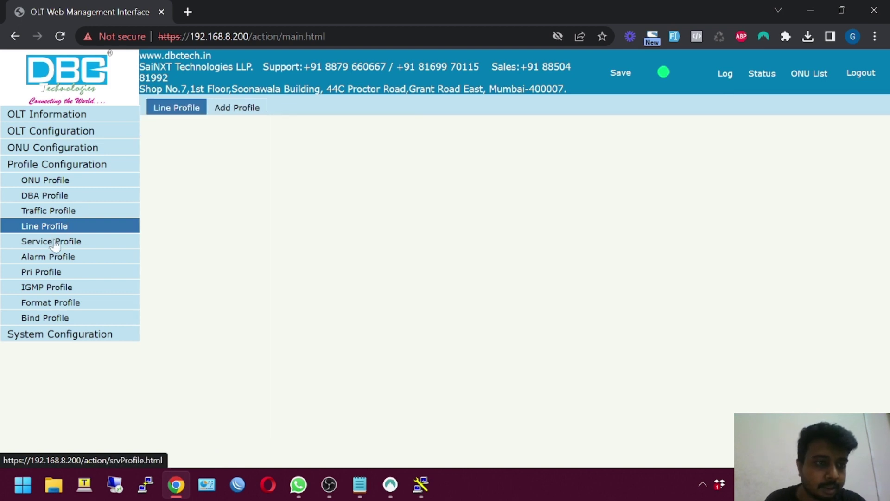
- Add service profile 'Default', replacing the suggested srv_1, and open its details
left_click(58, 246)
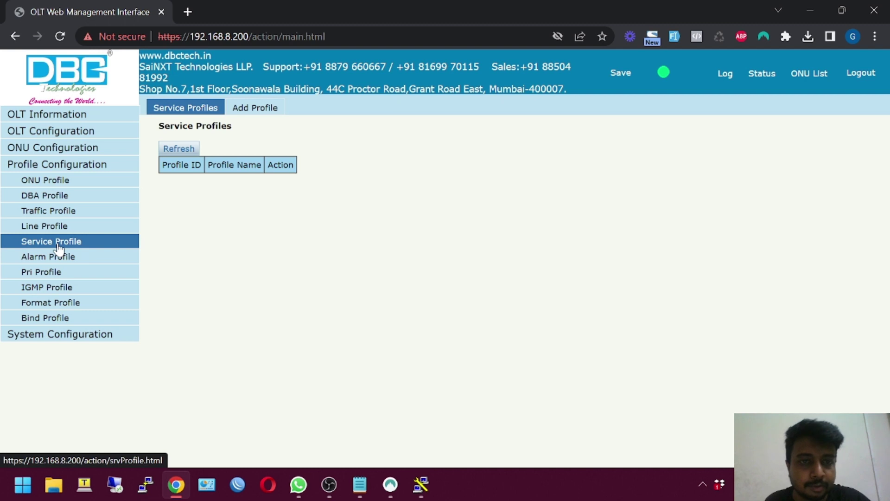
left_click(246, 109)
double_click(236, 173)
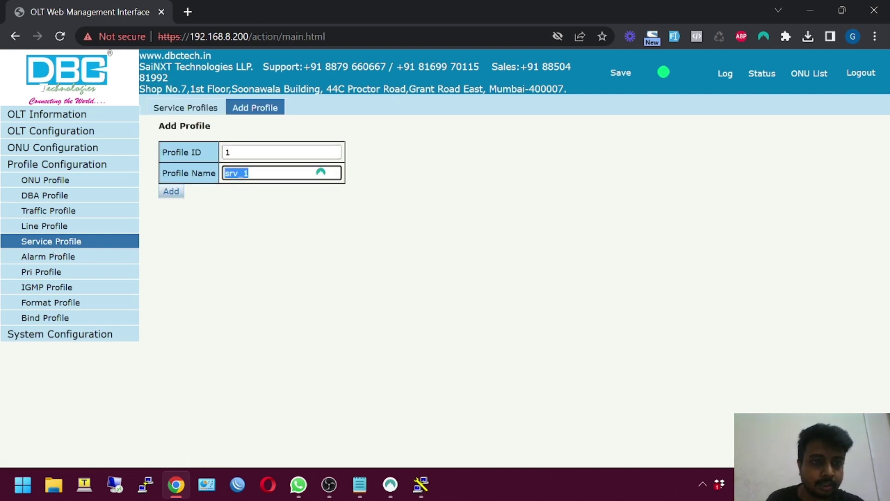
type("Defaul")
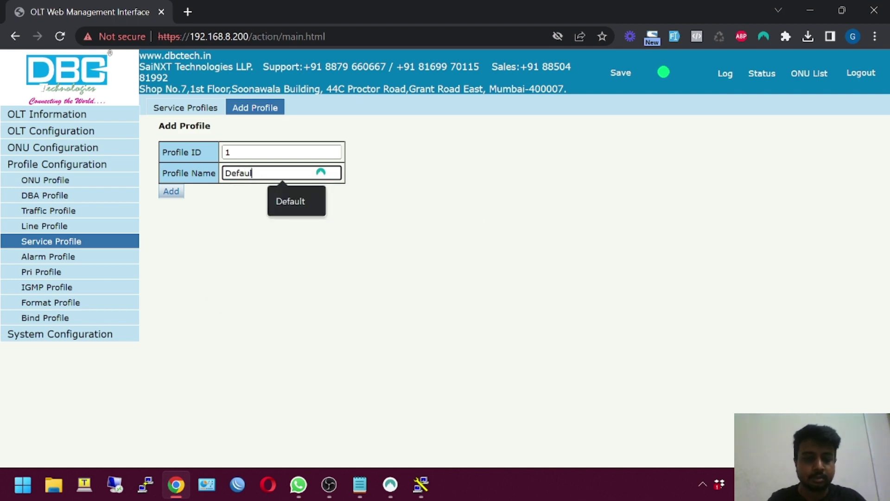
type("t")
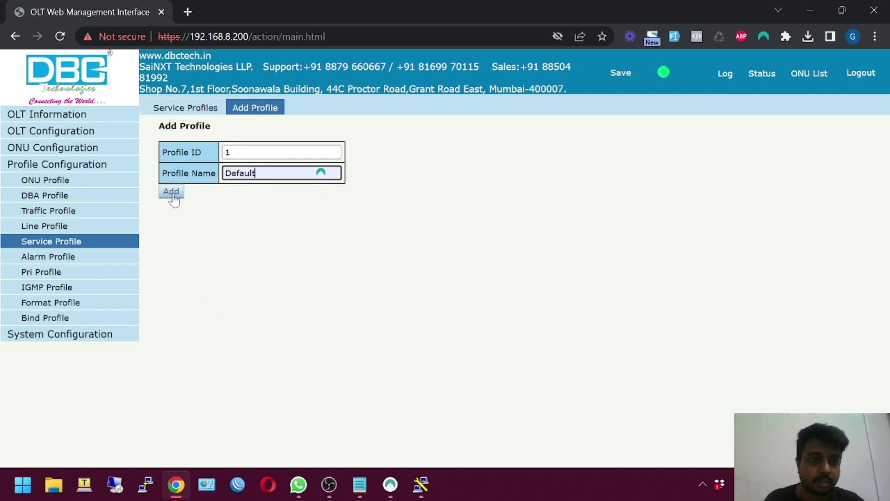
left_click(171, 191)
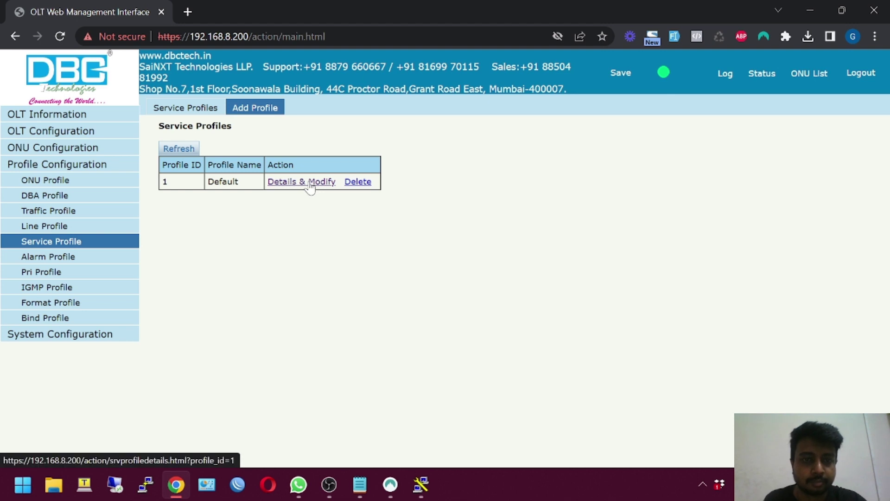
left_click(310, 185)
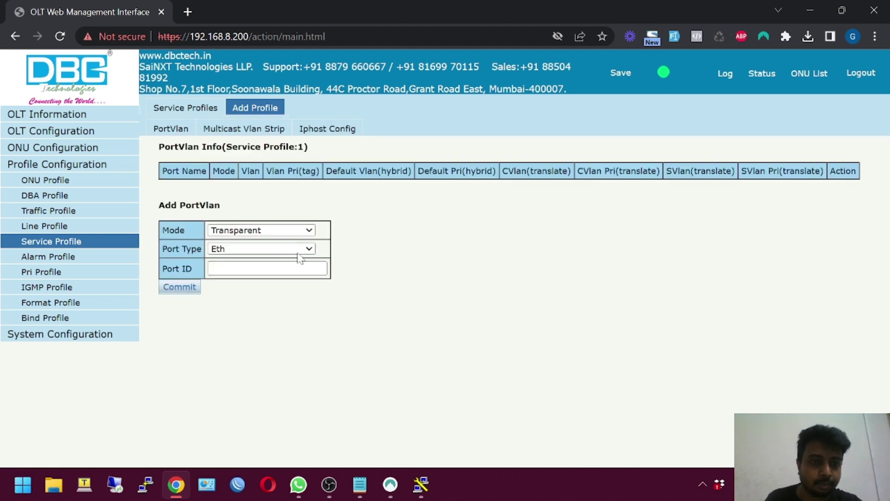
- Add Ethernet port 1 to VLAN 1 in Tag mode
left_click(273, 231)
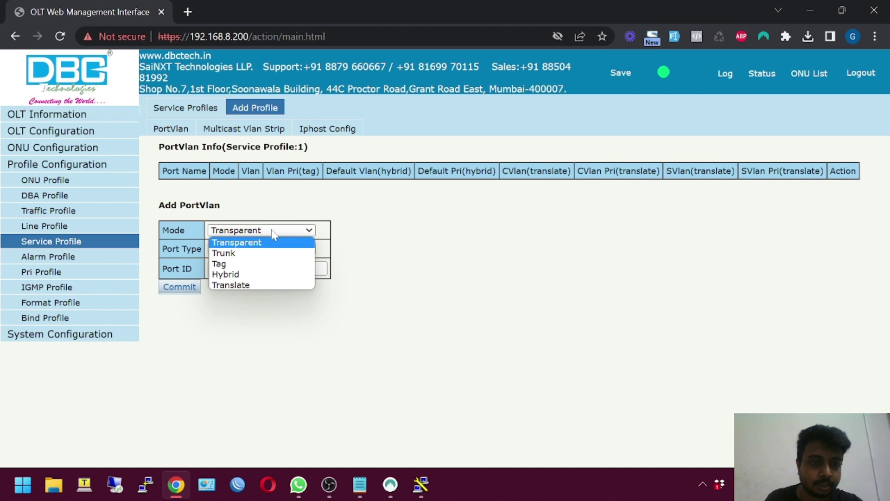
left_click(235, 264)
left_click(235, 268)
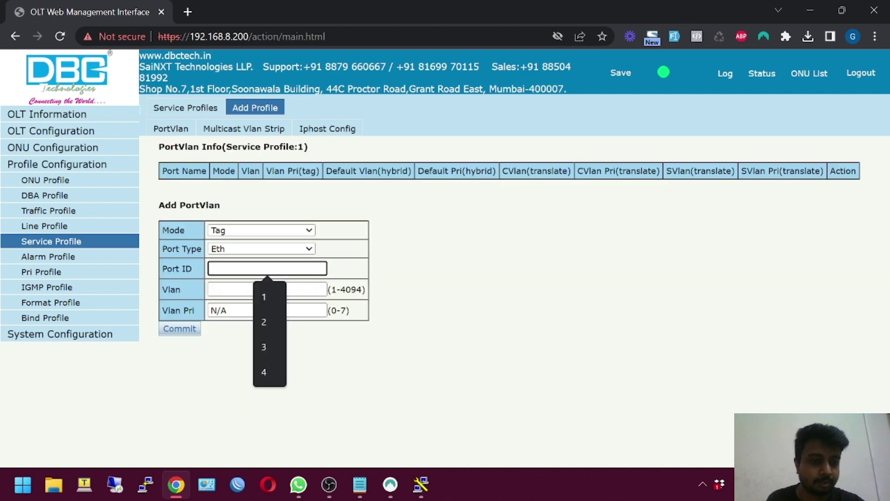
type("1")
left_click(234, 290)
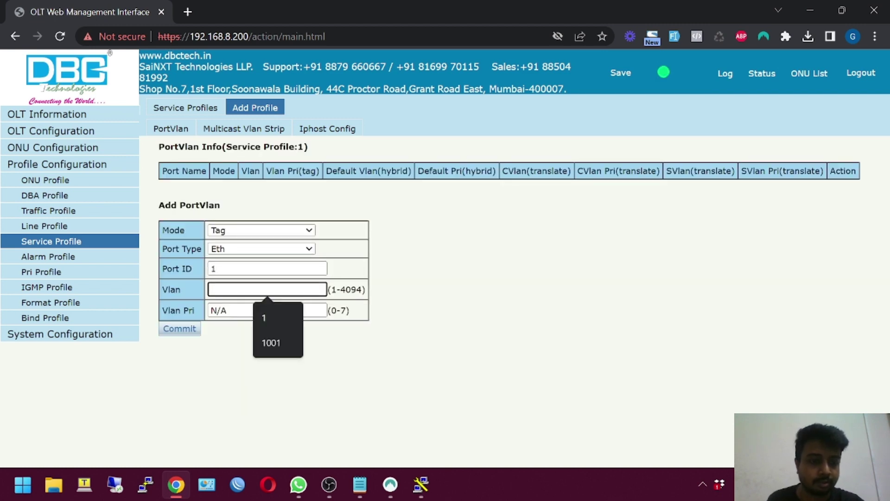
type("1")
left_click(179, 329)
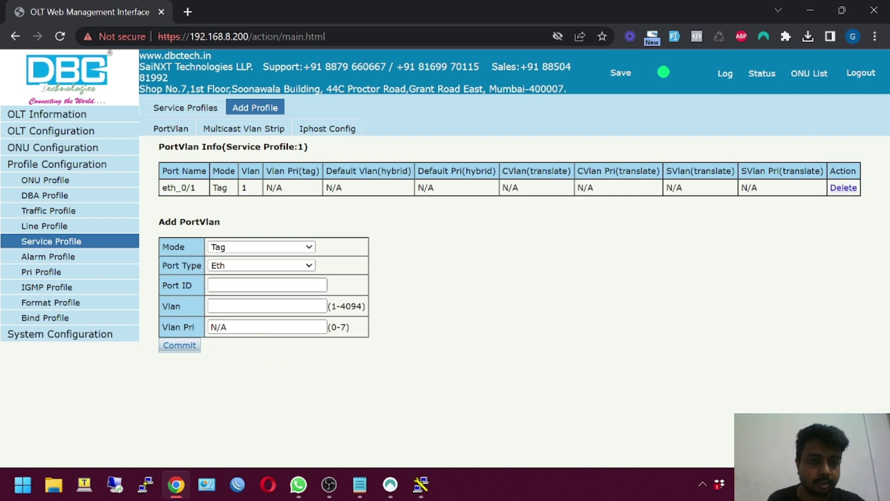
- Add Ethernet port 2 to VLAN 1 in Tag mode
left_click(267, 286)
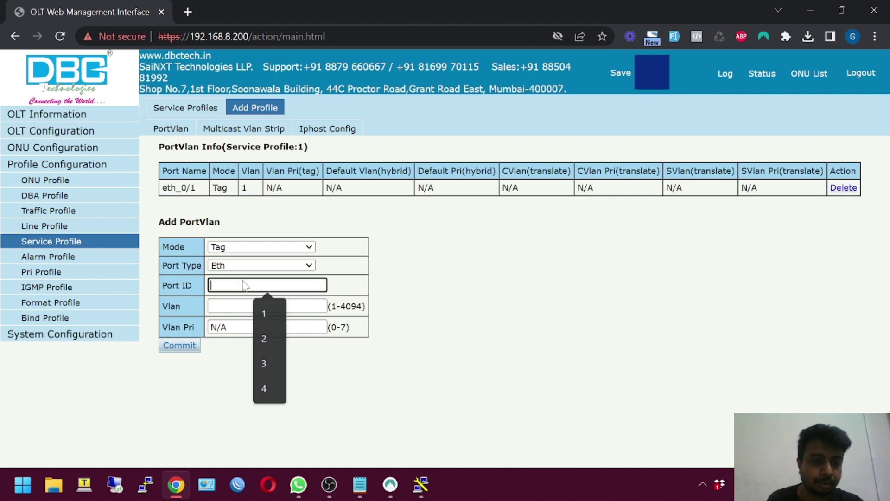
key("Escape")
type("2")
left_click(227, 301)
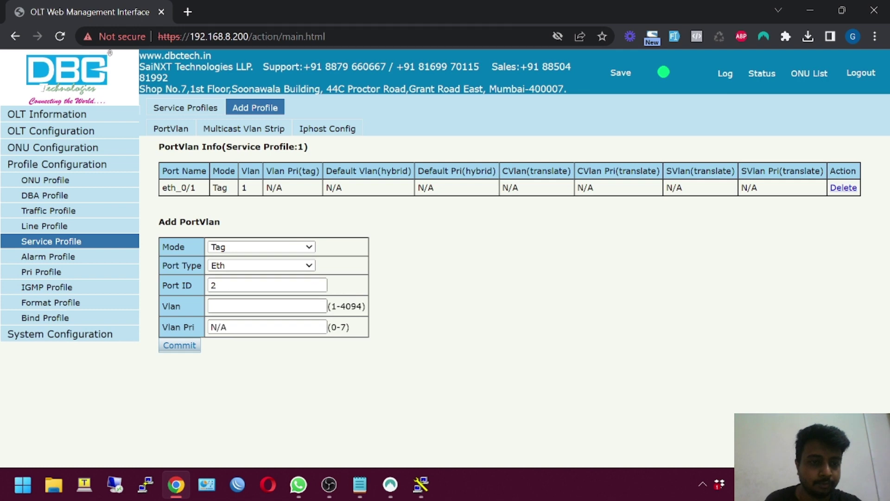
type("1")
left_click(195, 347)
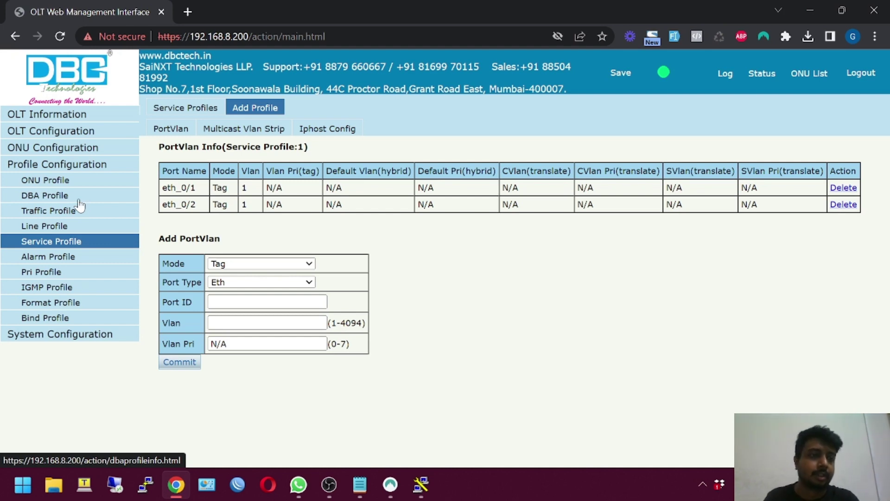
left_click(48, 149)
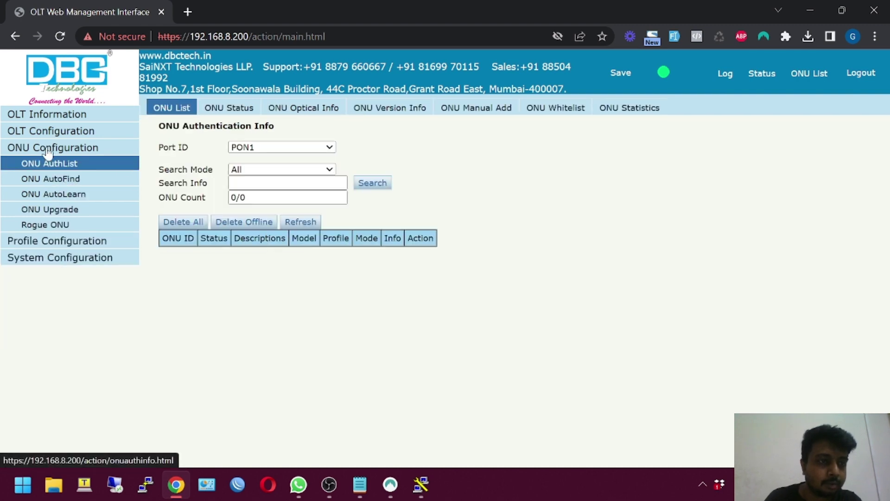
- On ONU AutoLearn, set the PON's line and service profiles to Default
left_click(71, 183)
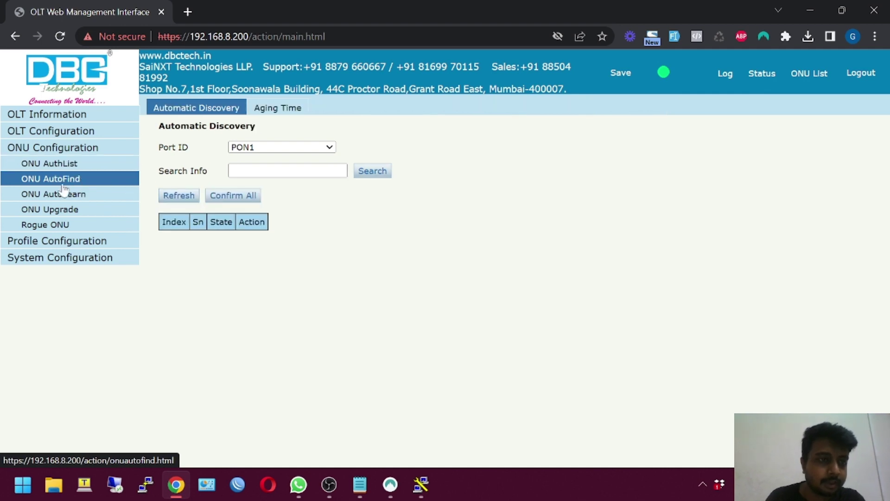
left_click(70, 194)
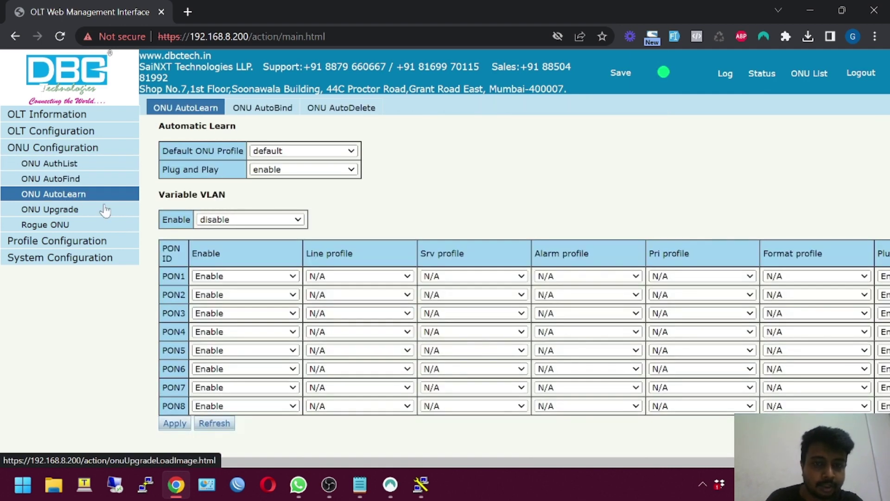
left_click(342, 278)
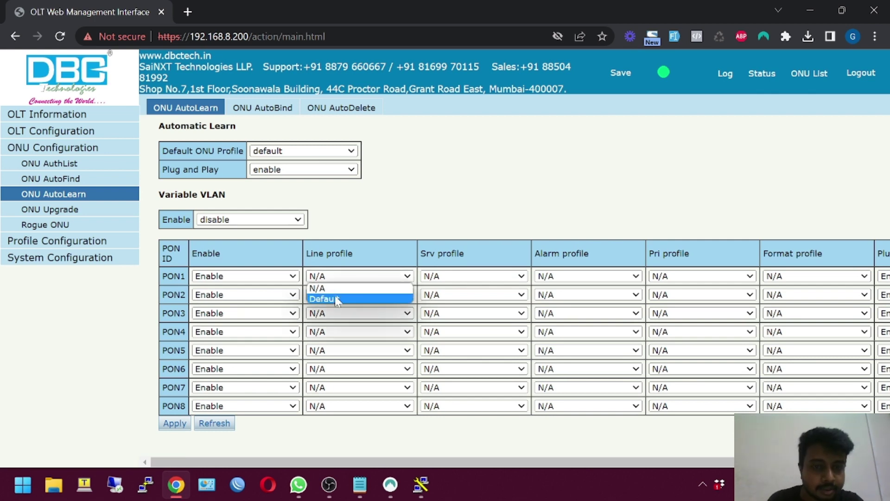
left_click(337, 300)
left_click(449, 280)
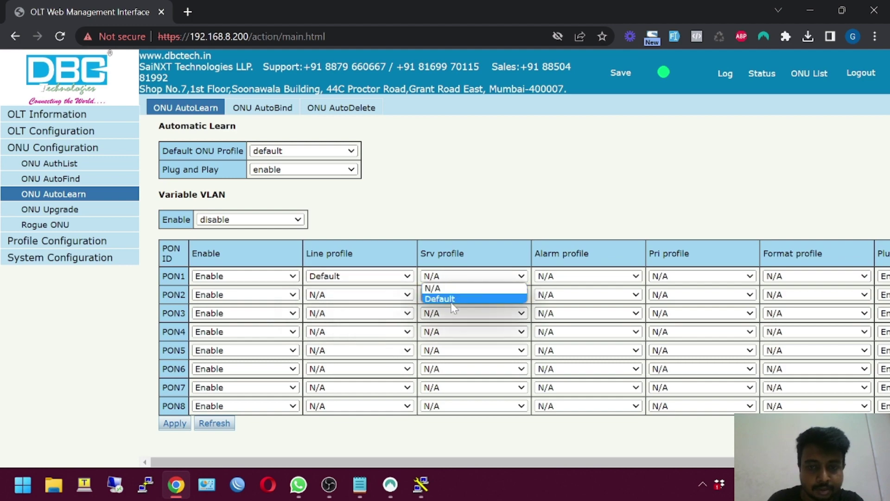
left_click(451, 301)
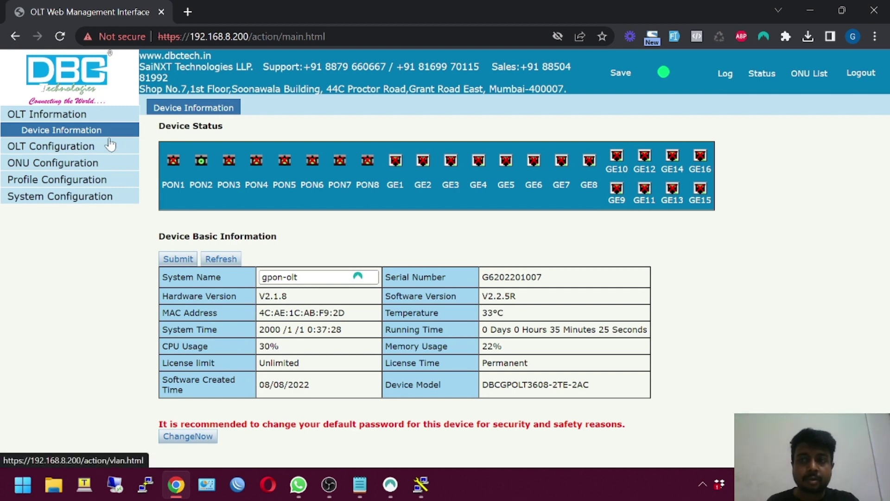
- Check the ONU list for ONUs GPON0/2:1 and GPON0/2:3, then return to AutoLearn
left_click(828, 72)
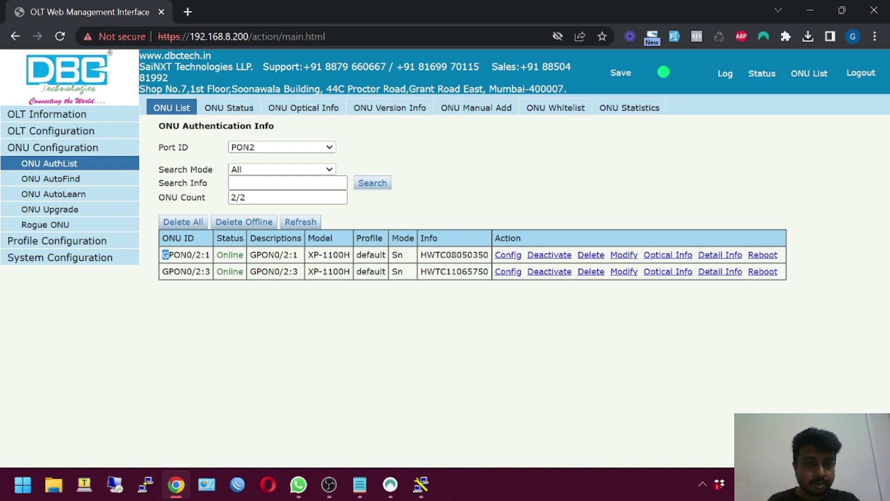
left_click_drag(165, 255, 214, 259)
left_click_drag(162, 271, 243, 285)
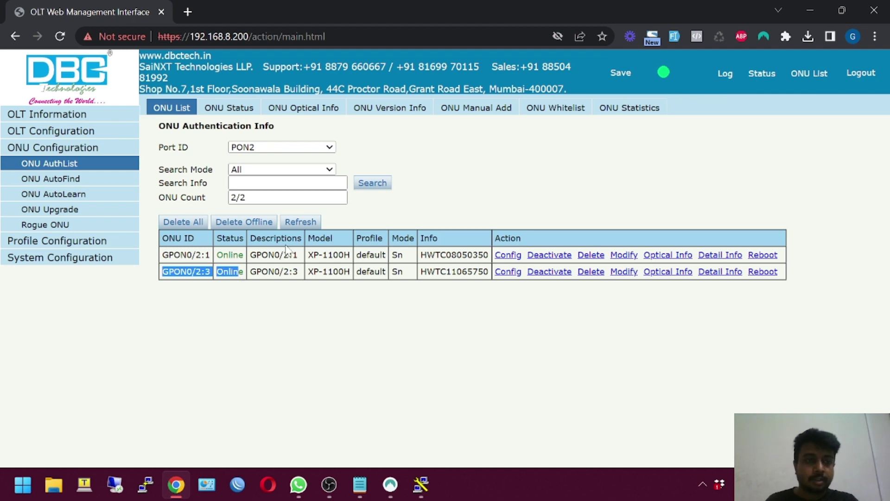
left_click(75, 198)
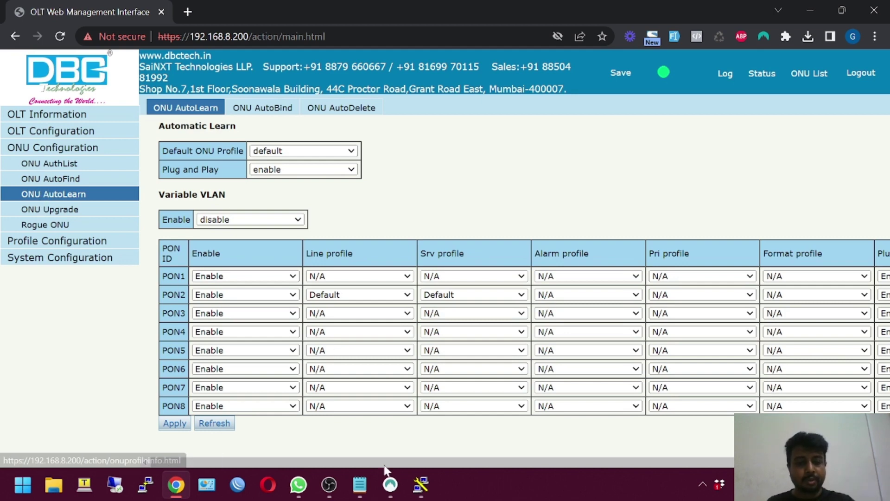
left_click(360, 485)
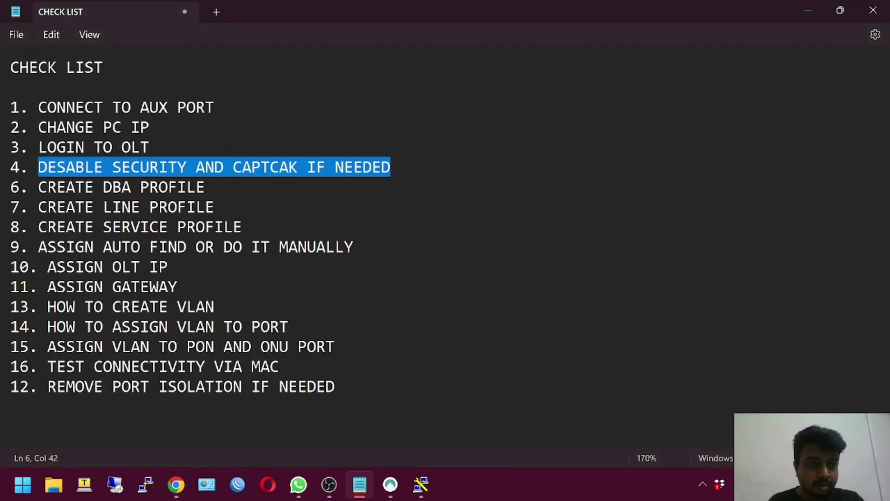
left_click_drag(38, 227, 242, 227)
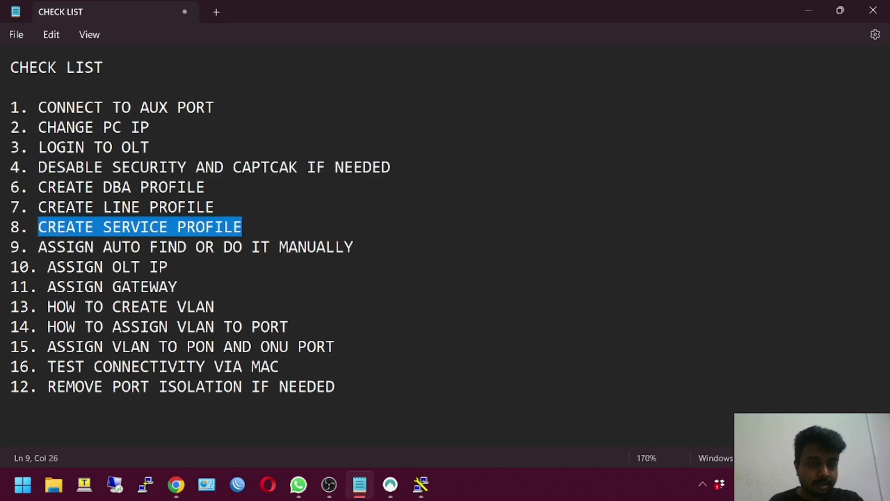
left_click_drag(39, 247, 354, 247)
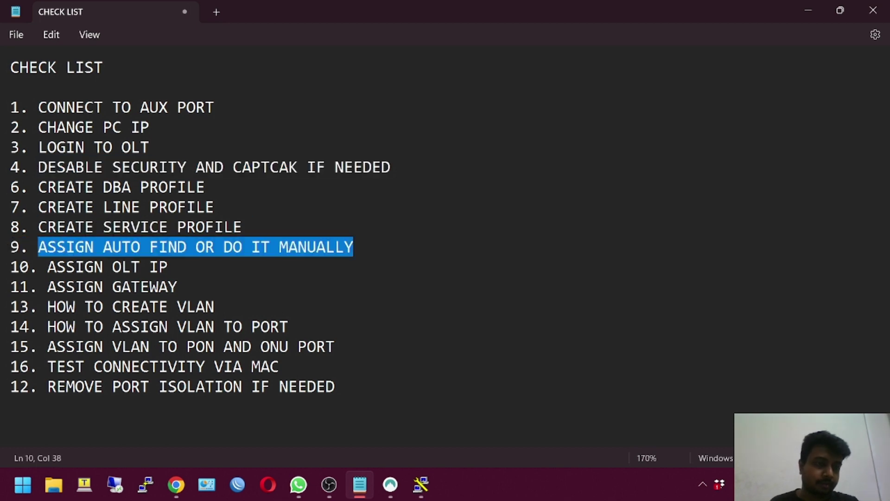
left_click_drag(47, 267, 168, 267)
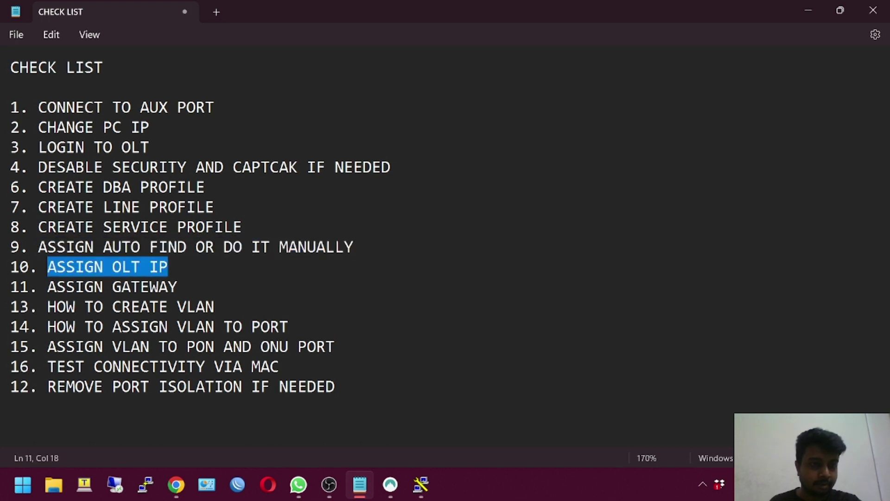
left_click(177, 484)
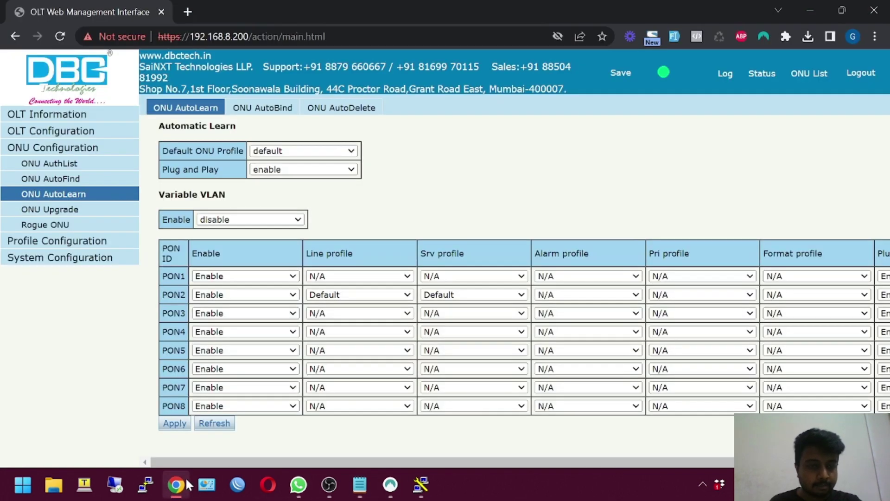
- Assign VLAN 1 the IP 20.20.10.2 with subnet mask 255.255.255.252
left_click(47, 132)
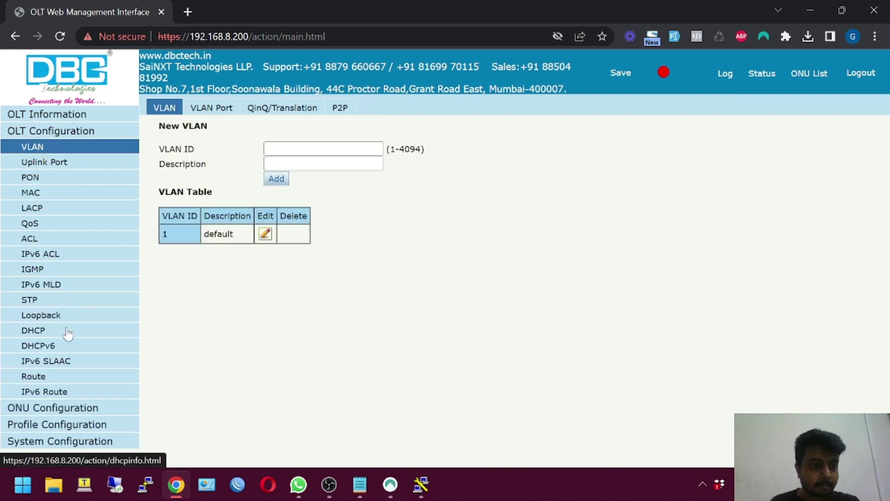
left_click(37, 376)
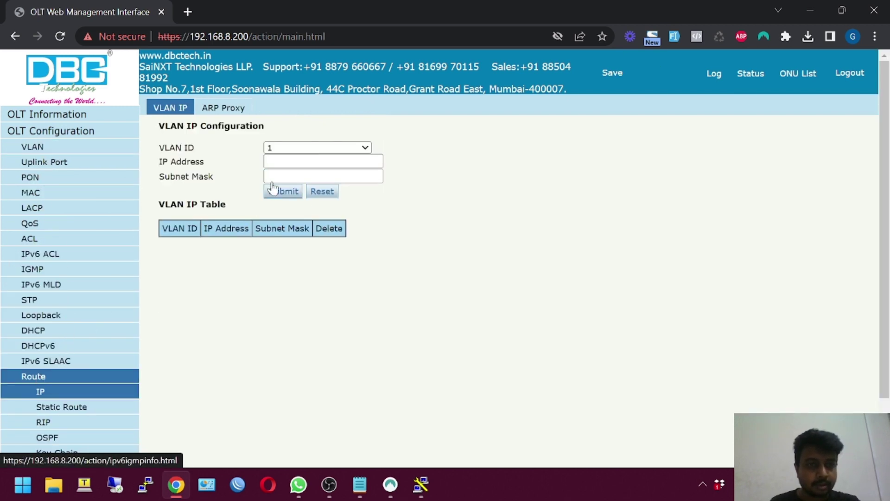
left_click(306, 161)
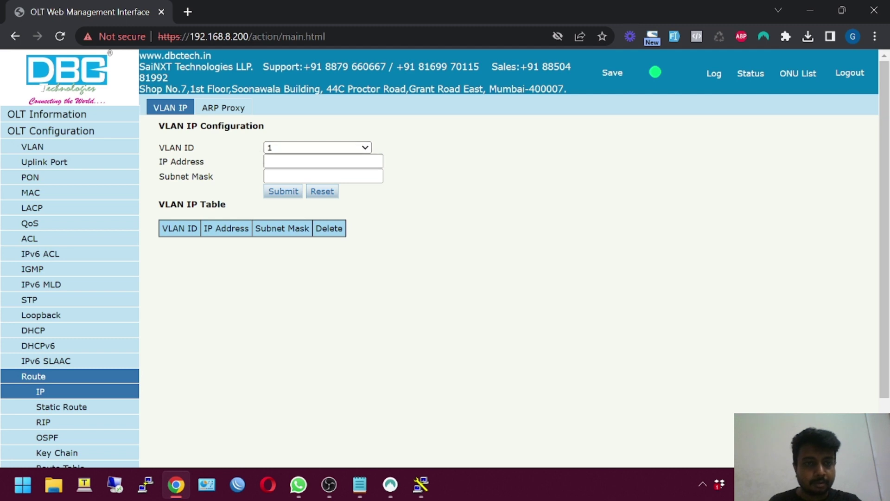
left_click(318, 161)
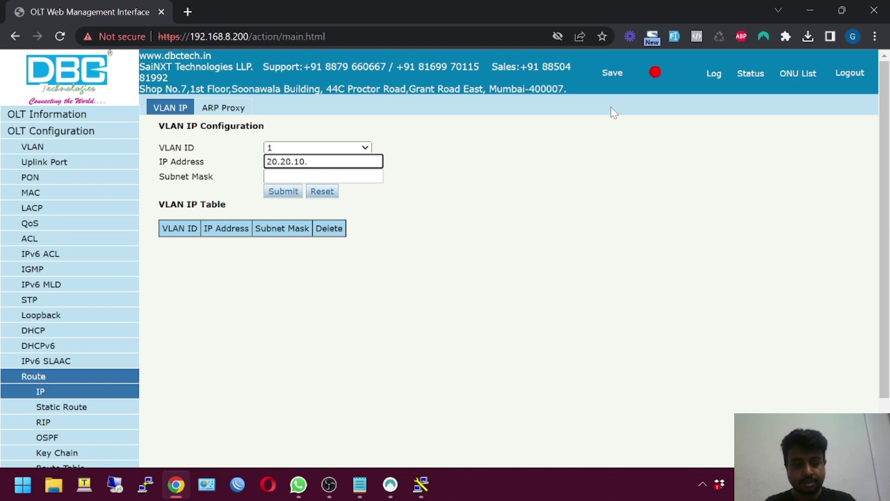
key("Tab")
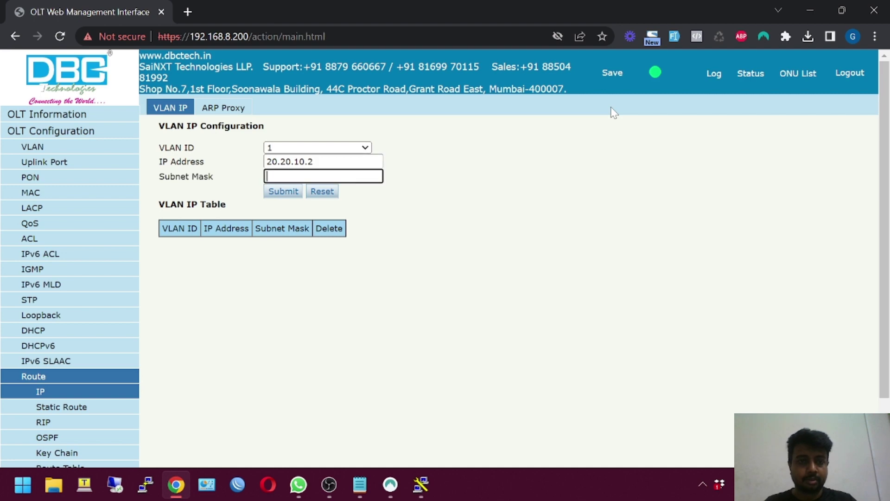
type("255.255.25")
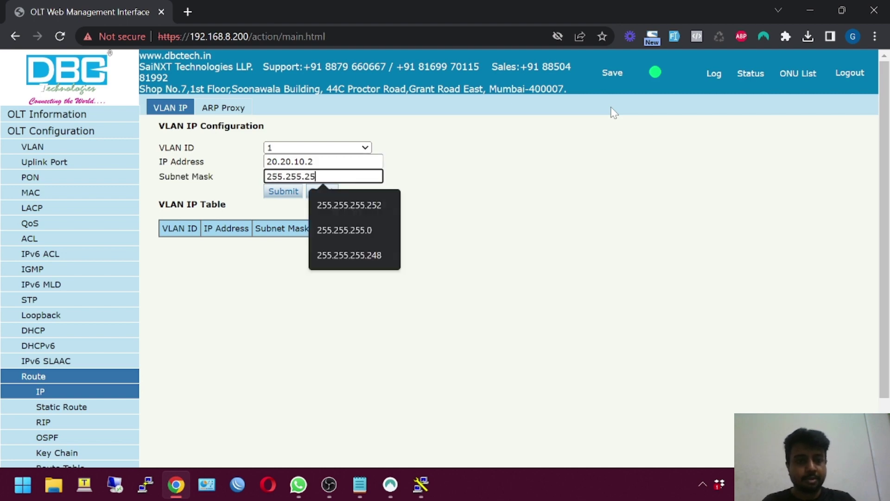
type("5.252")
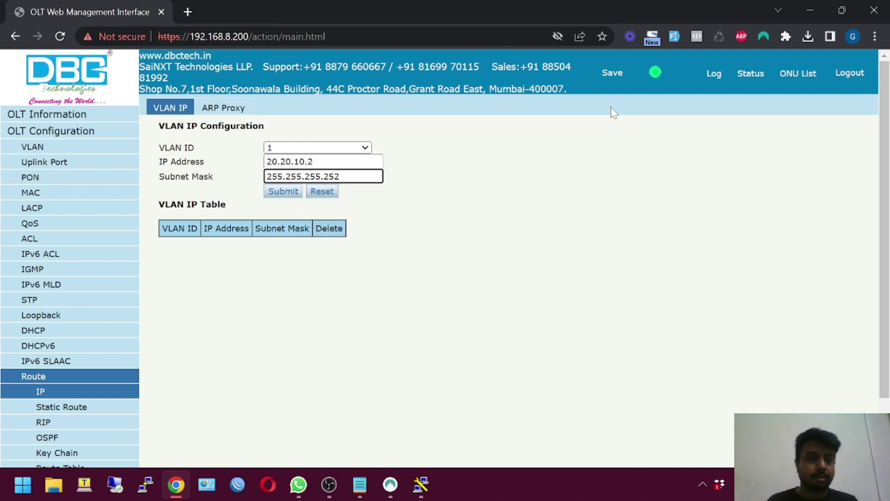
left_click(294, 195)
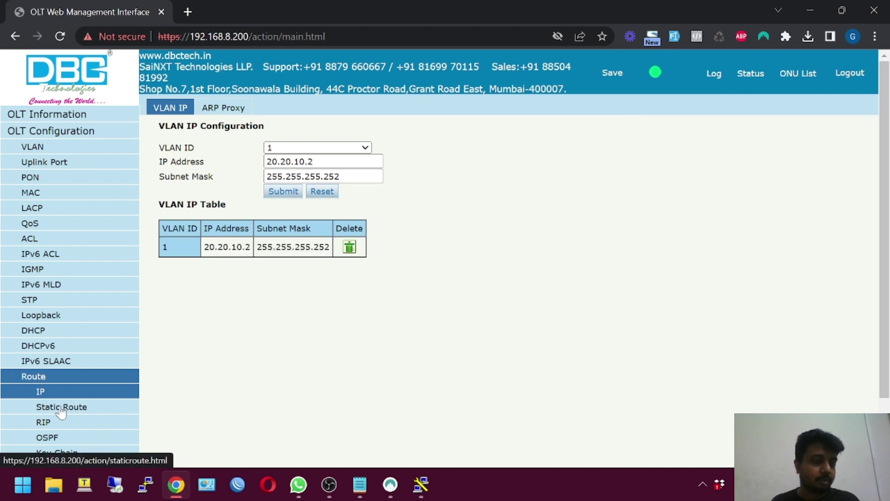
scroll(59, 417, "down", 2)
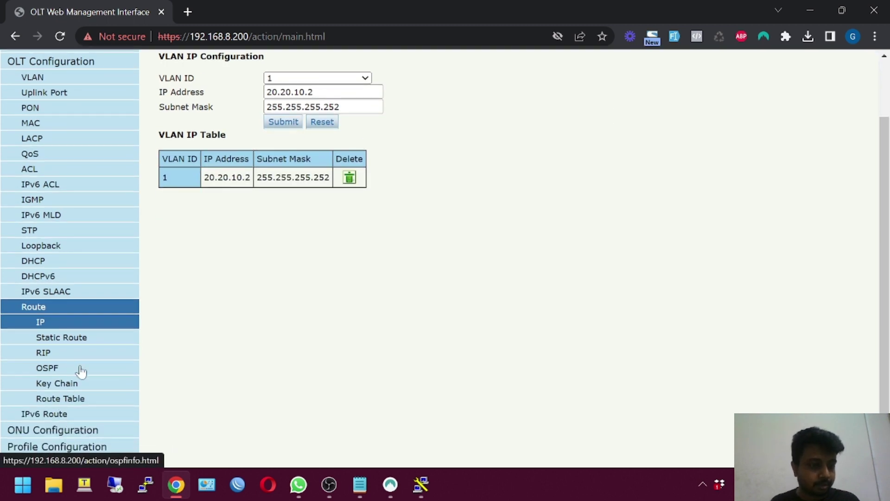
- Enter destination 0.0.0.0 and mask 0.0.0.0 on the Static Route page
left_click(69, 344)
scroll(69, 325, "up", 2)
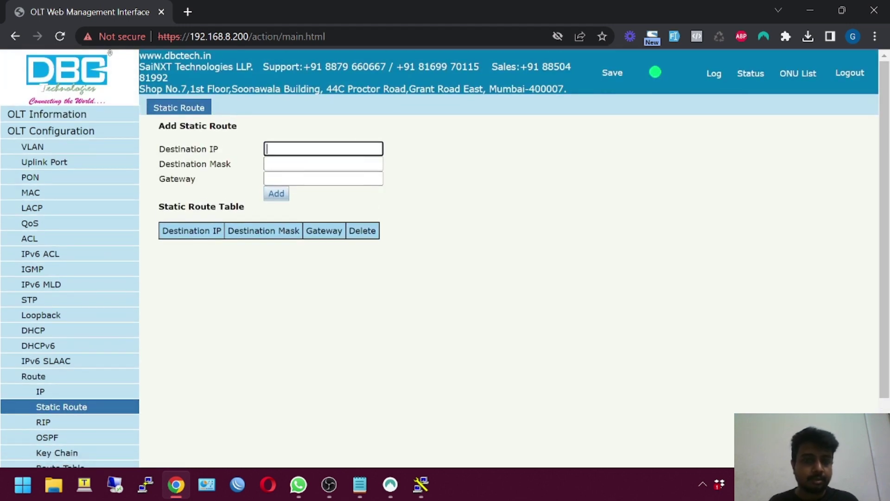
type("0.0.0.0")
left_click(329, 188)
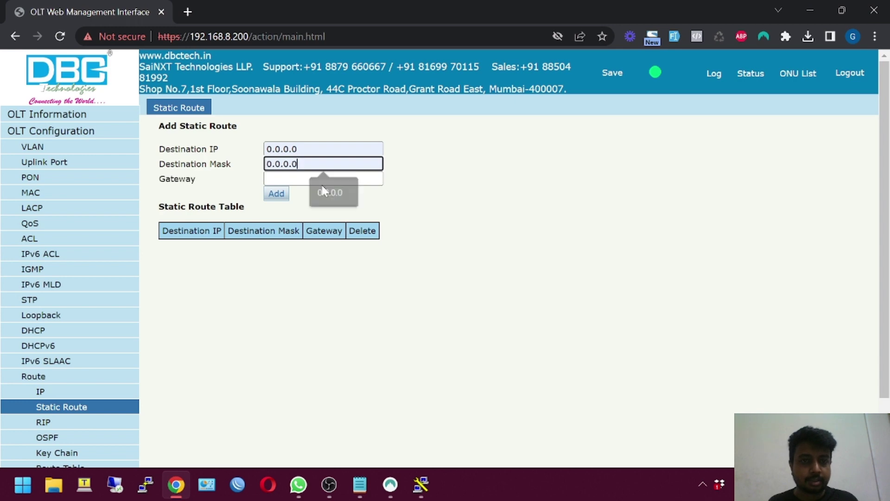
left_click(321, 180)
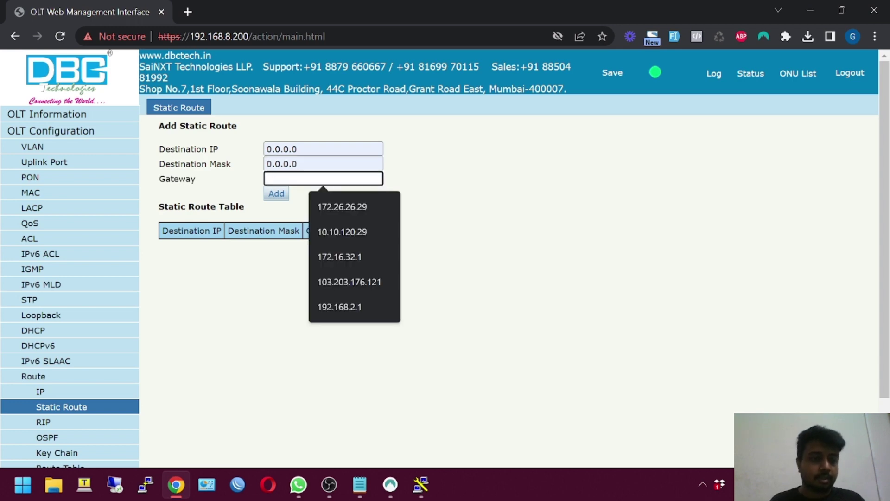
- Look up the OLT's VLAN IP address 20.20.10.2 on the VLAN IP page
left_click(88, 393)
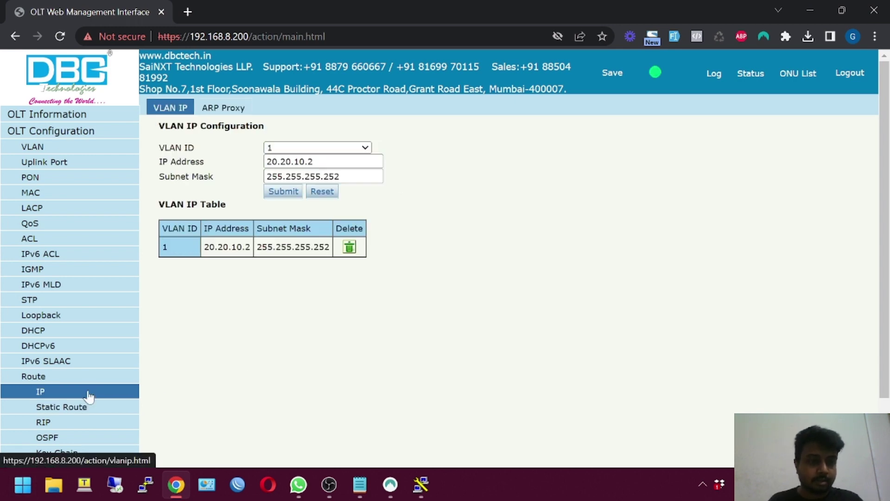
left_click(297, 161)
double_click(290, 161)
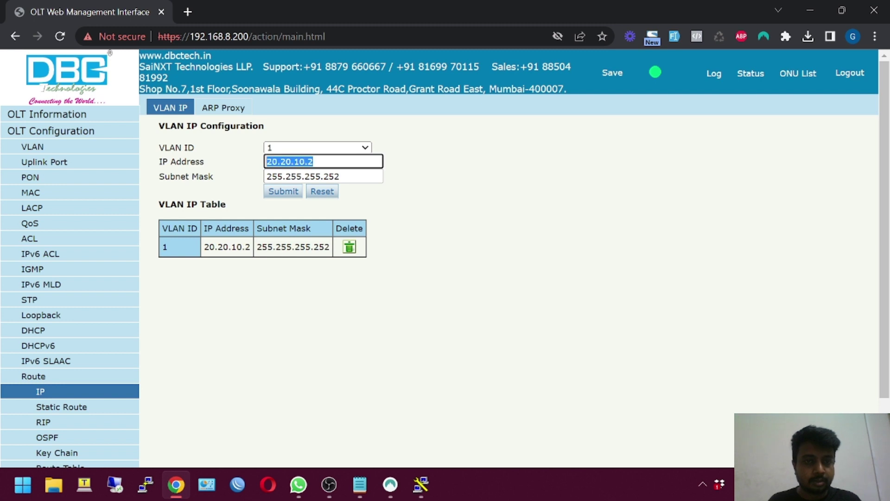
left_click(83, 407)
- Add the default route 0.0.0.0/0.0.0.0 with gateway 20.20.10.1
left_click(283, 148)
left_click(322, 179)
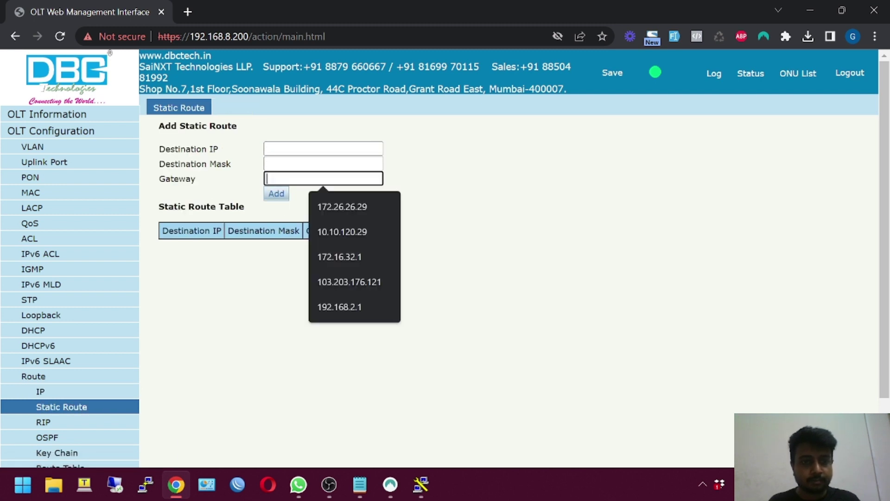
left_click(292, 149)
left_click(327, 173)
left_click(320, 163)
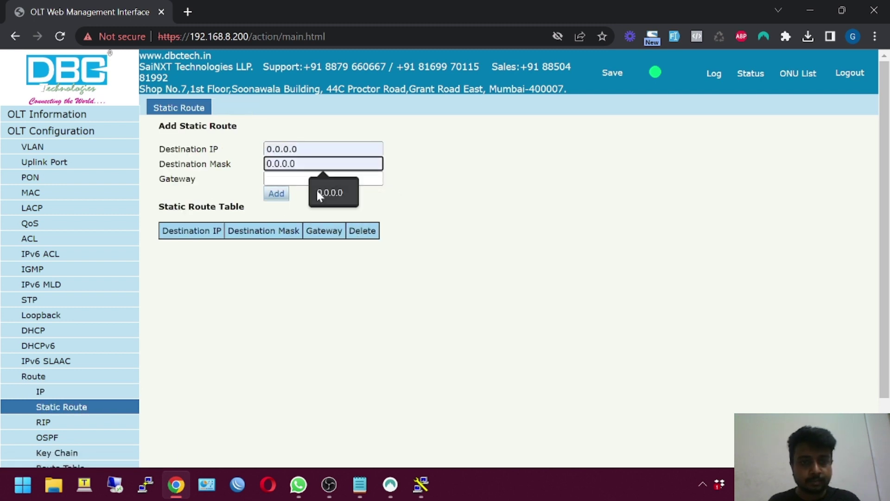
left_click(320, 193)
left_click(319, 179)
left_click(325, 197)
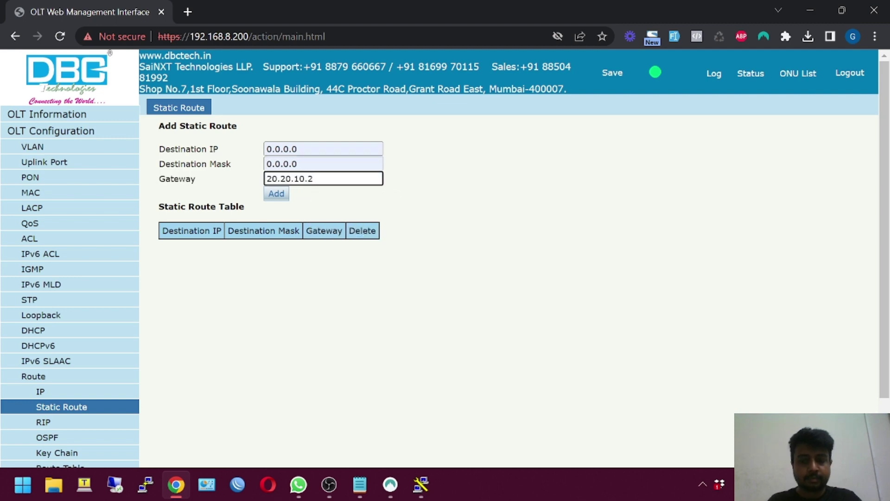
left_click(281, 193)
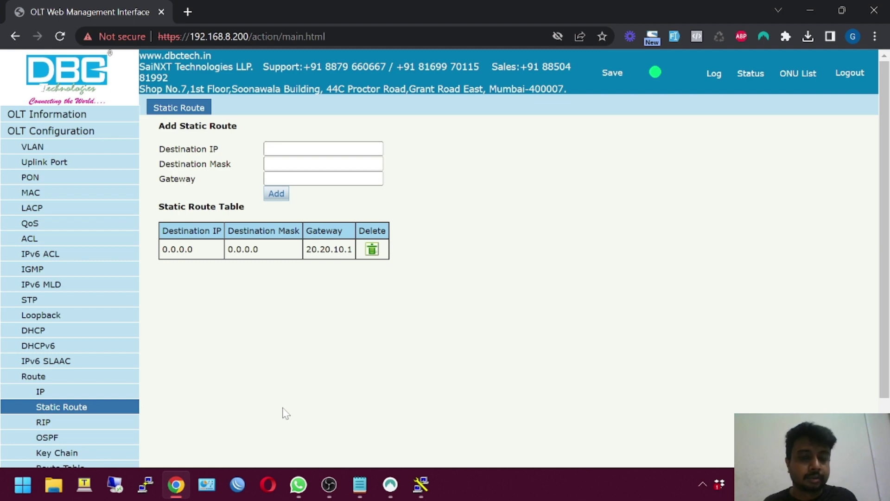
left_click(237, 485)
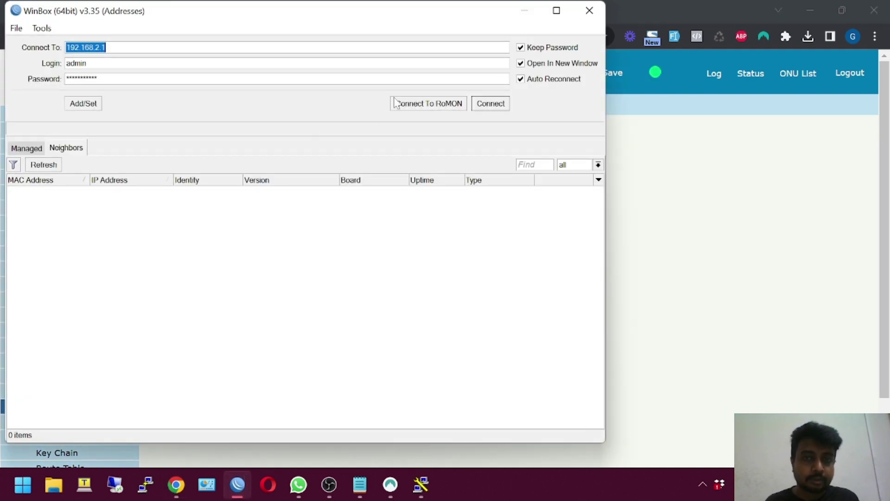
- Connect to the router at 192.168.2.1 and open its IP address list
left_click(484, 108)
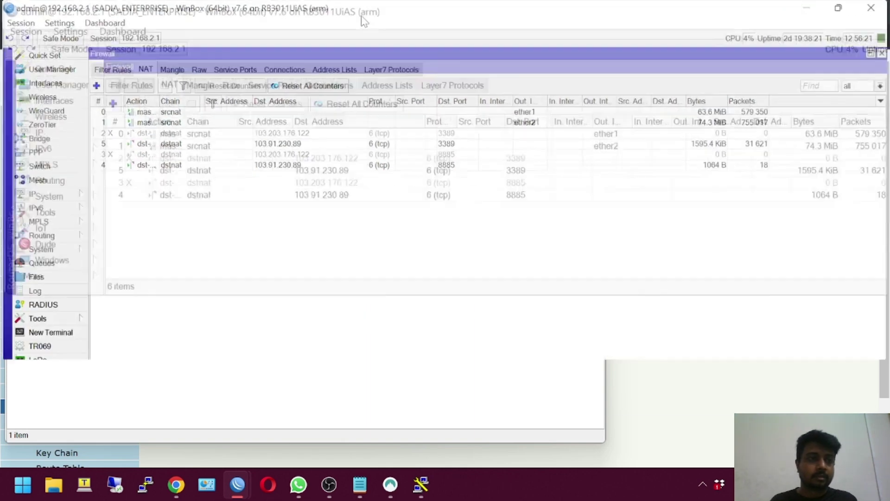
left_click(32, 195)
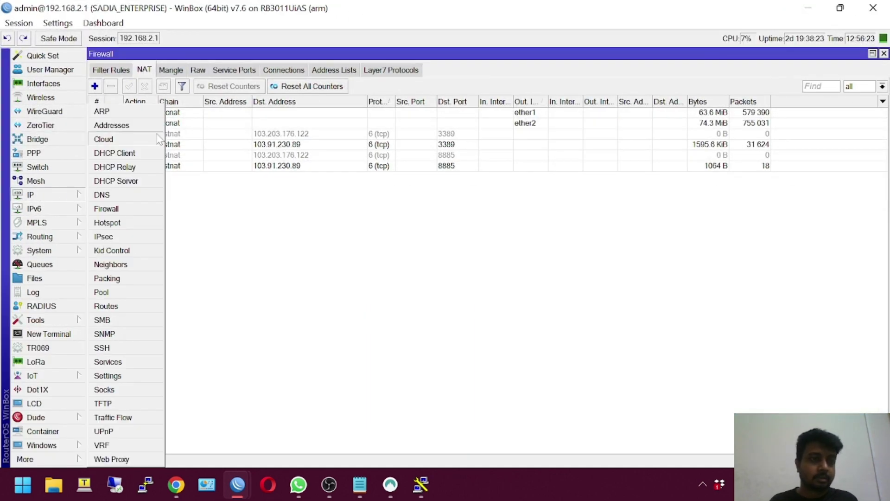
left_click(111, 125)
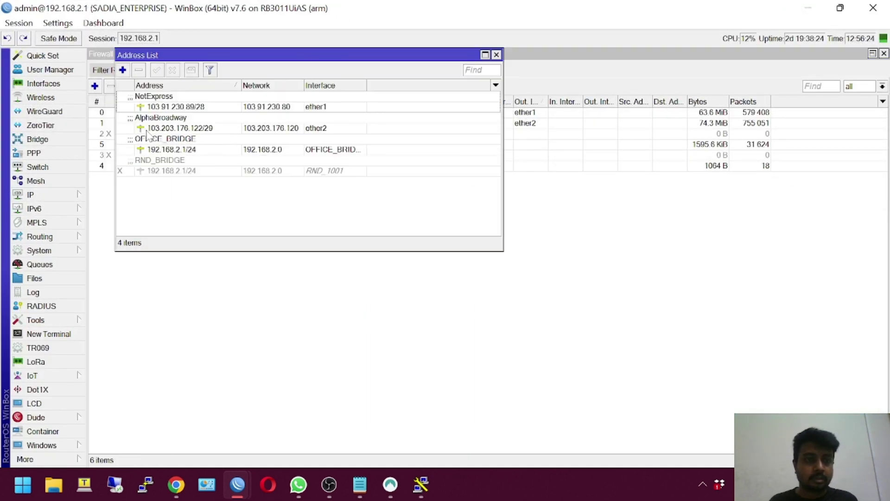
- Add address 20.20.10.1/30 on interface OFFICE_BRIDGE
left_click(123, 70)
type("20.20.10.2")
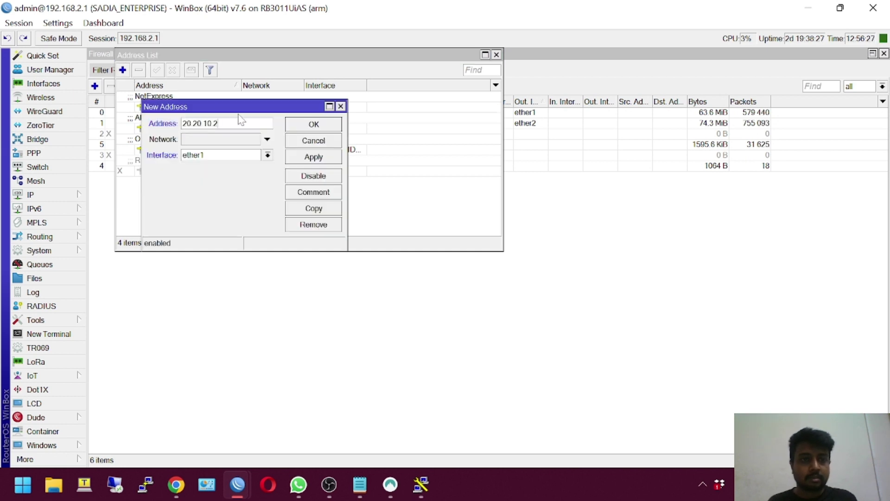
key("BackSpace")
type("1")
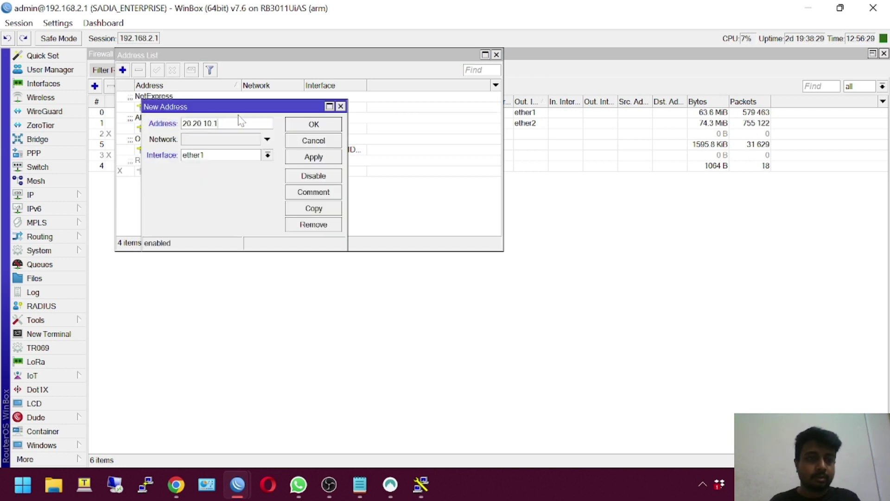
left_click(268, 155)
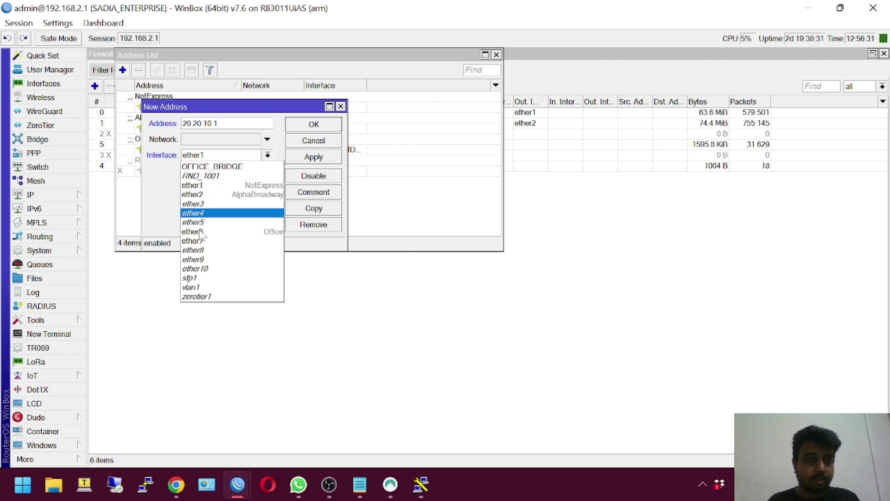
left_click(212, 166)
left_click(207, 139)
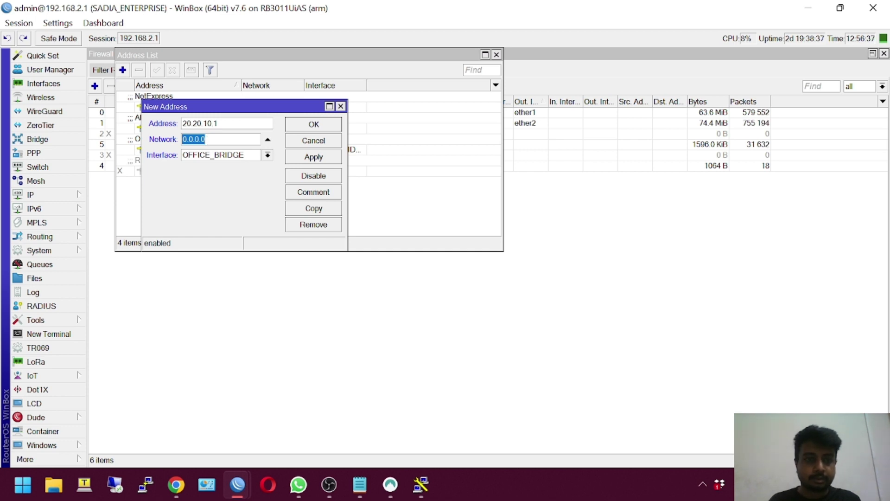
left_click(268, 139)
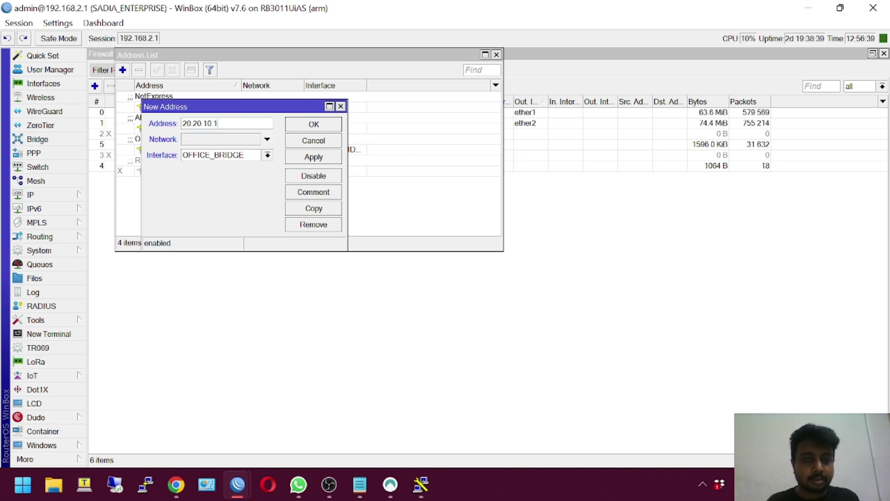
type("39")
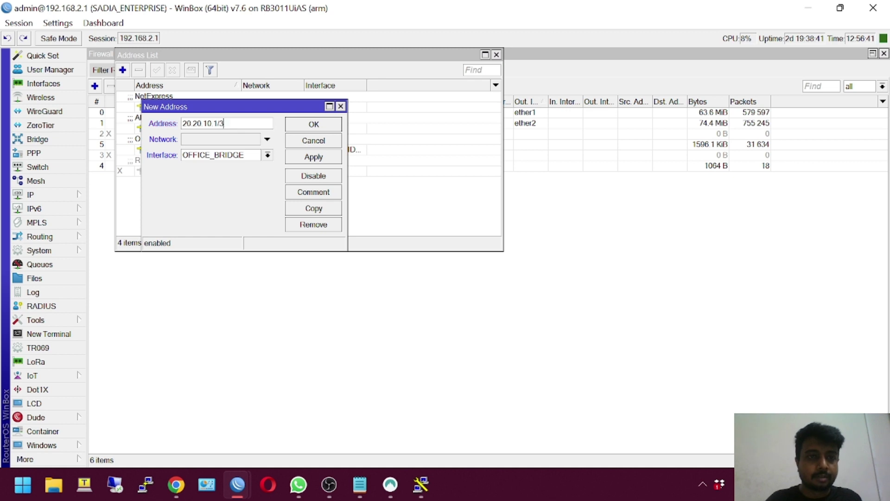
left_click(320, 124)
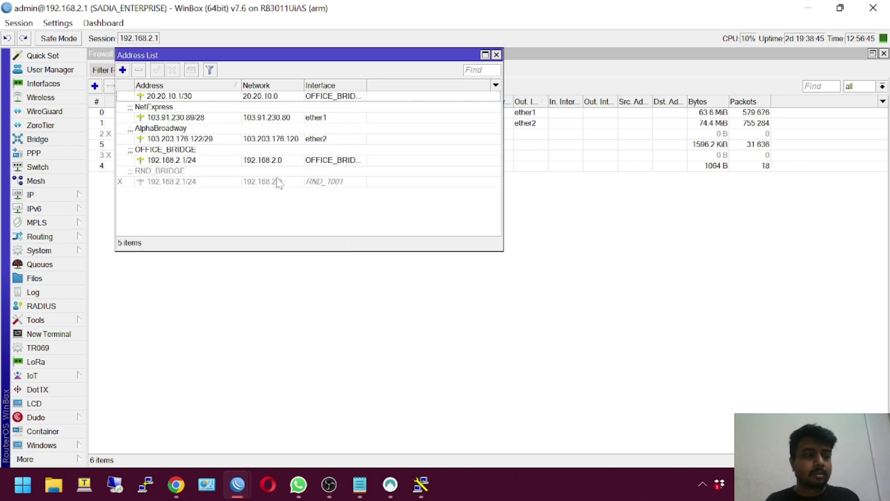
- Launch cmd from the Run dialog and ping 20.20.10.2, which returns Request timed out
left_click(315, 354)
key("super+r")
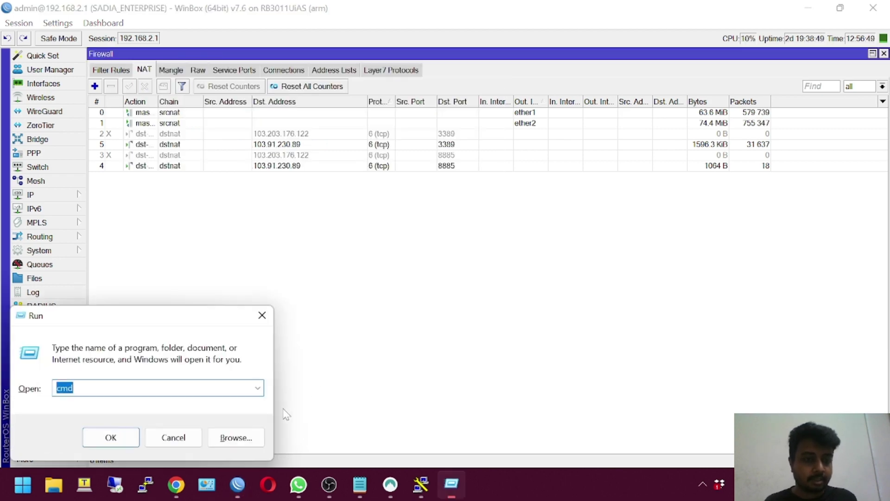
key("Return")
type("p")
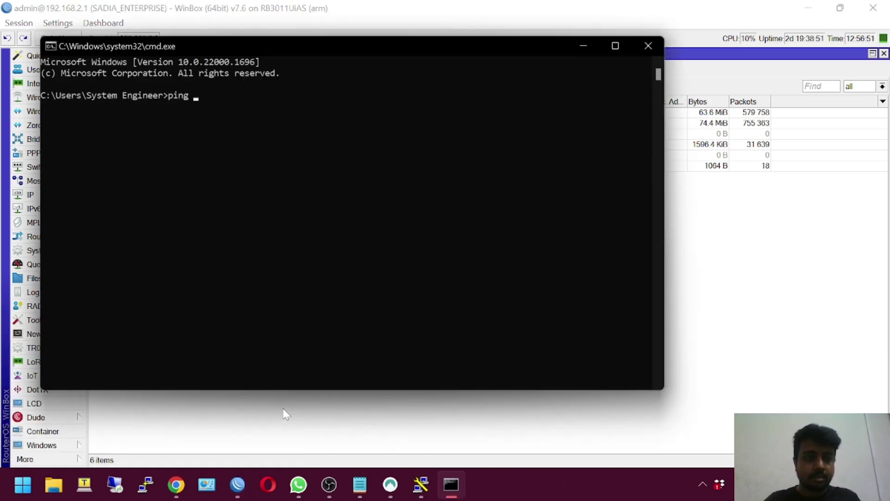
type("ing ")
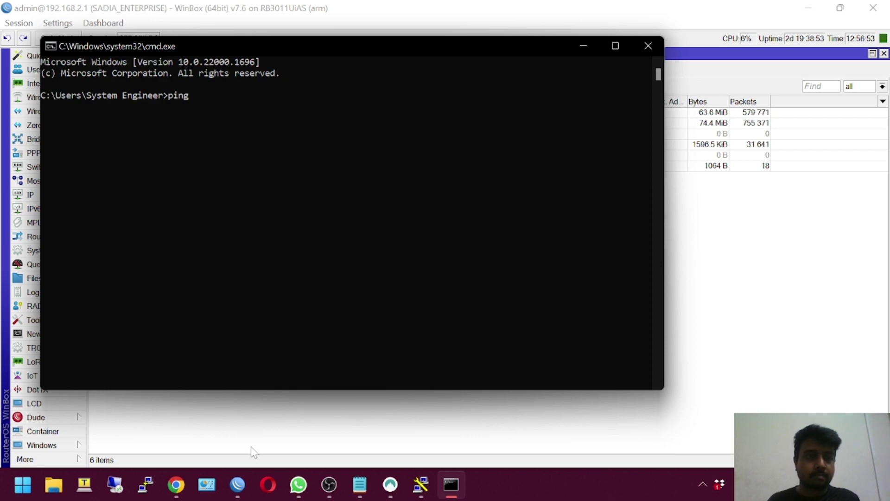
type("20.20.10.2")
key("Return")
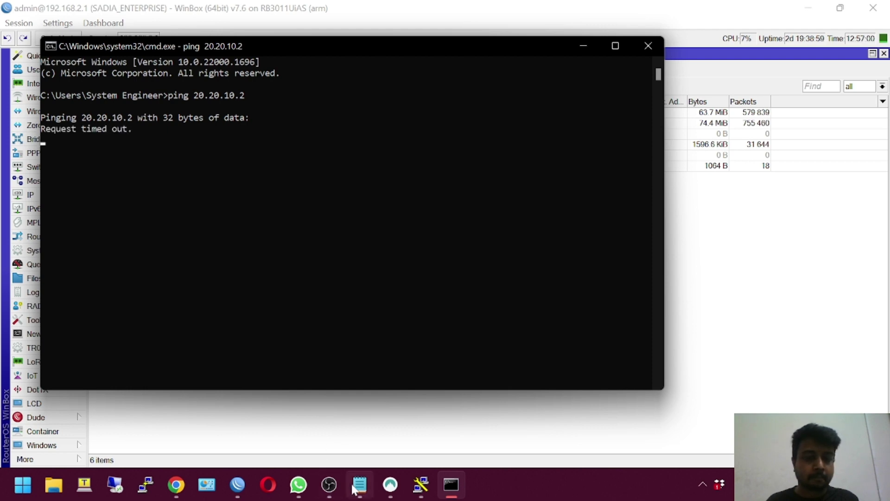
mouse_move(354, 488)
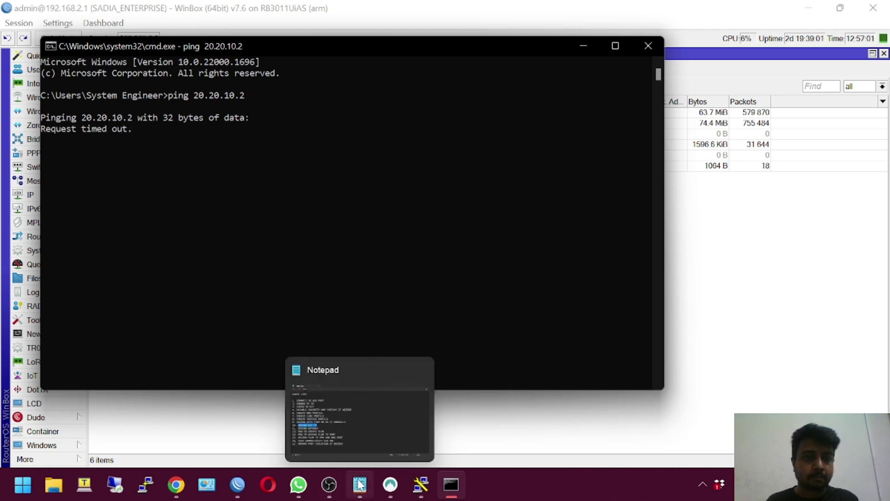
- In WinBox's IP Addresses list, keep 20.20.10.1/30 assigned to interface OFFICE_BRIDGE
left_click(865, 270)
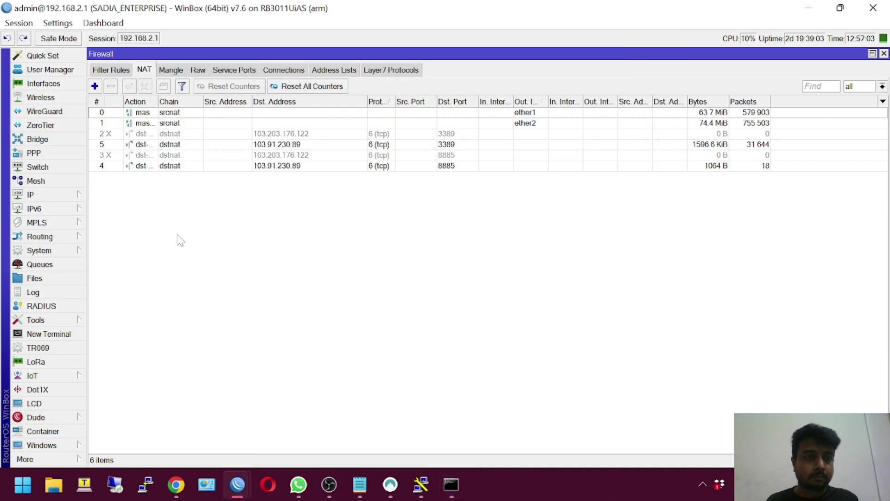
left_click(47, 197)
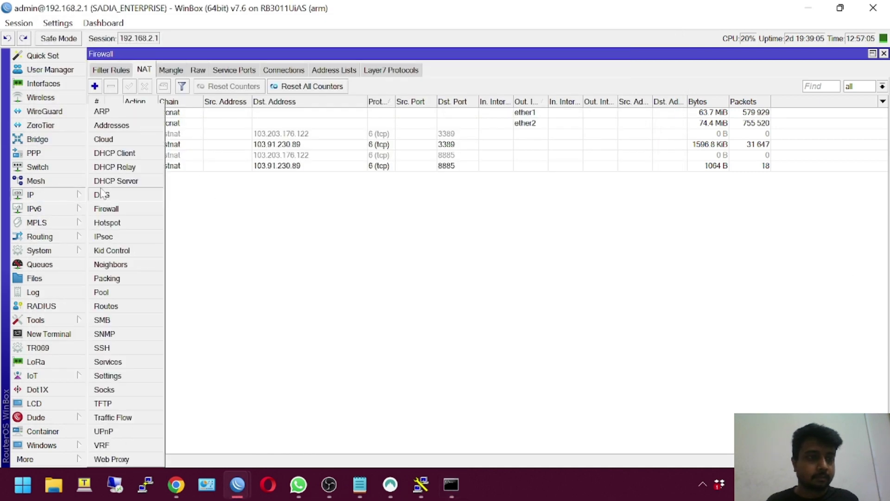
left_click(116, 125)
left_click(203, 97)
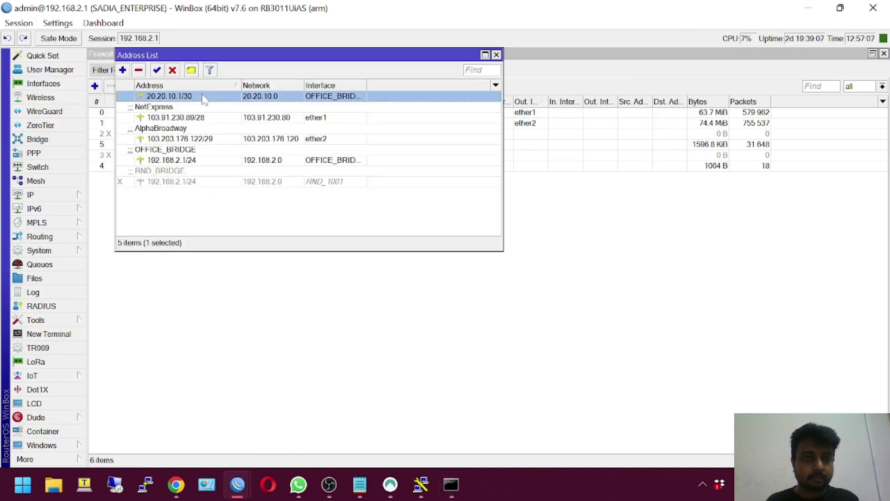
double_click(286, 97)
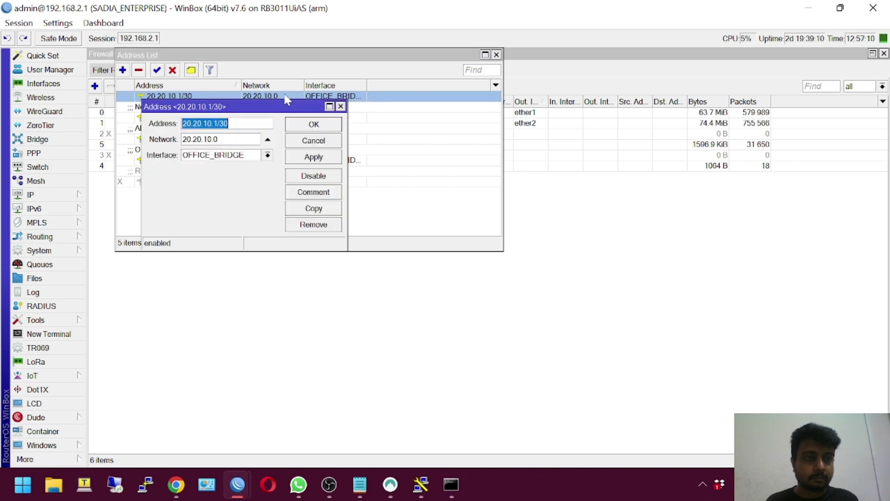
left_click(268, 157)
left_click(268, 158)
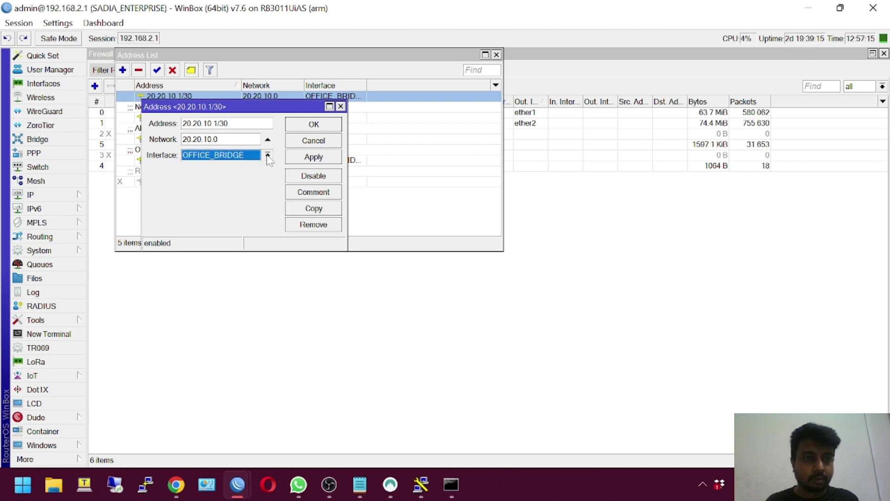
left_click(320, 142)
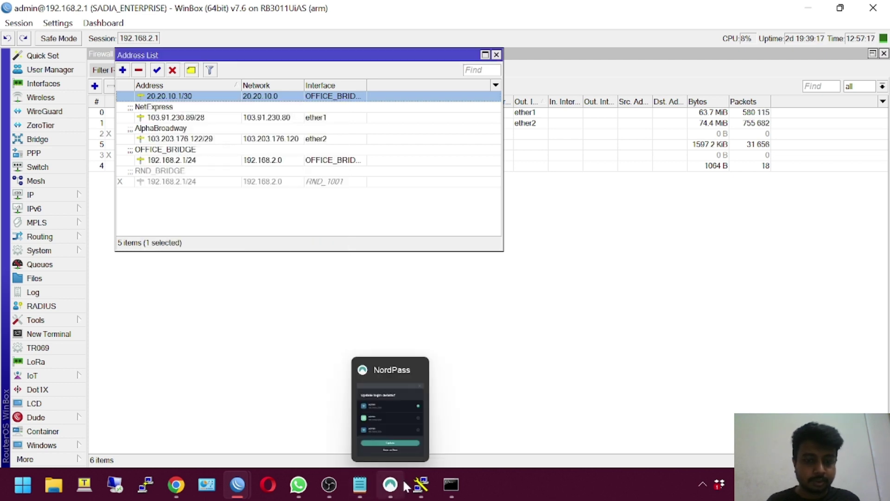
mouse_move(410, 486)
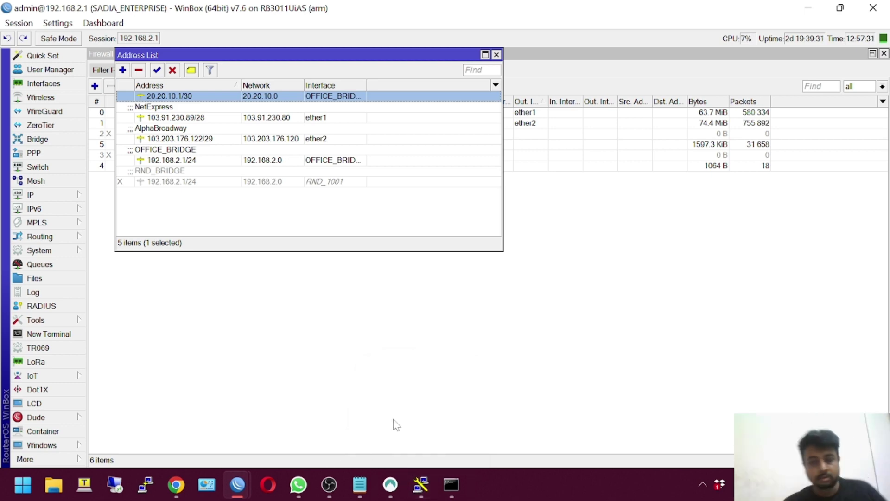
- Rerun ping 20.20.10.2 in Command Prompt and confirm the OLT now replies
left_click(451, 484)
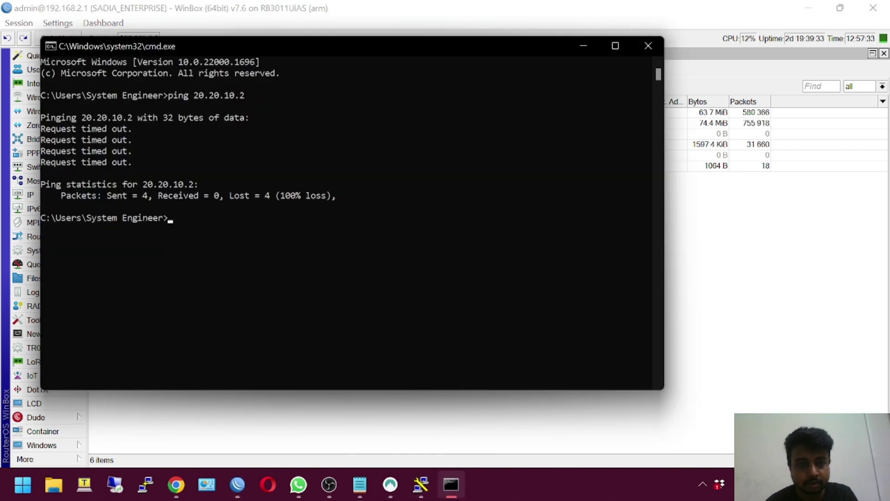
key("Up")
key("Return")
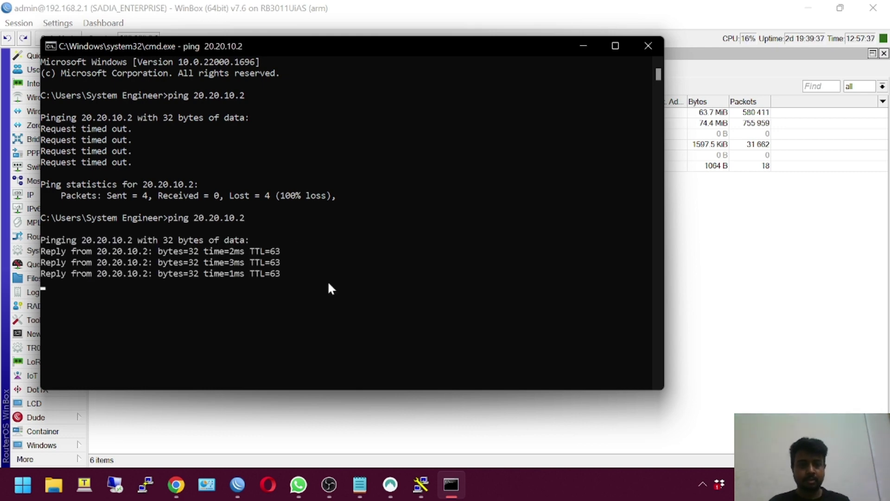
key("alt+Tab")
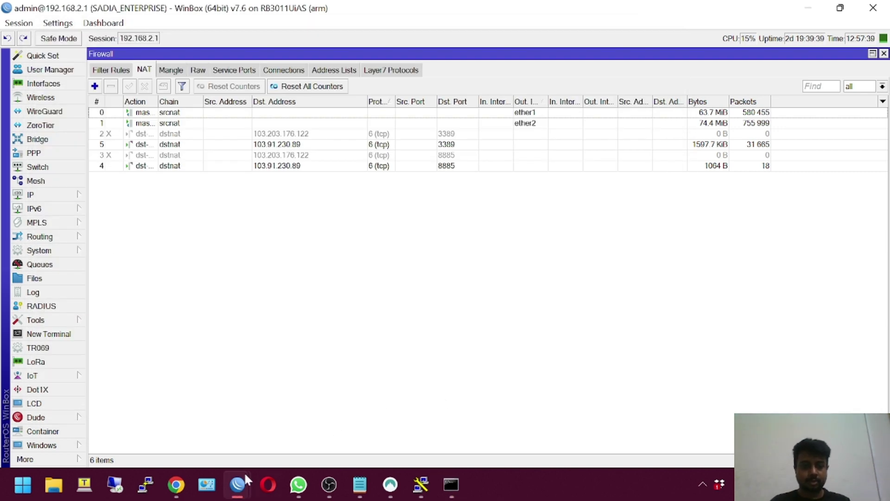
left_click(176, 484)
key("ctrl+l")
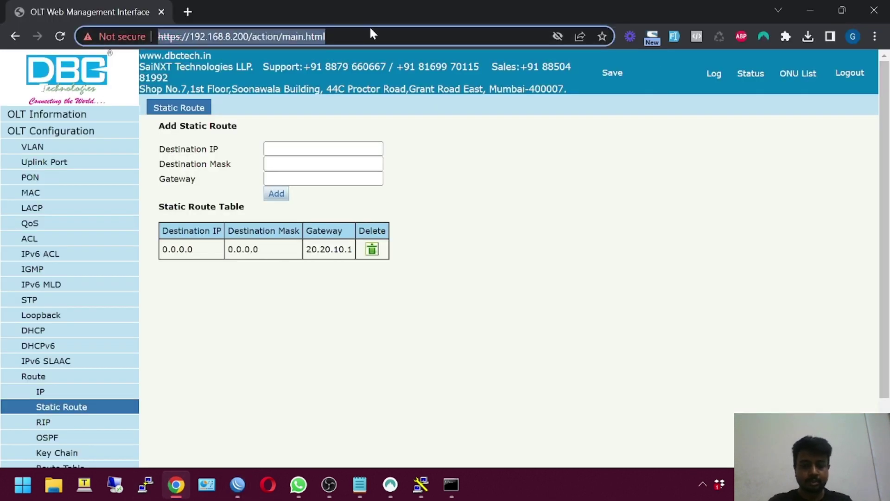
type("20.20.10.2")
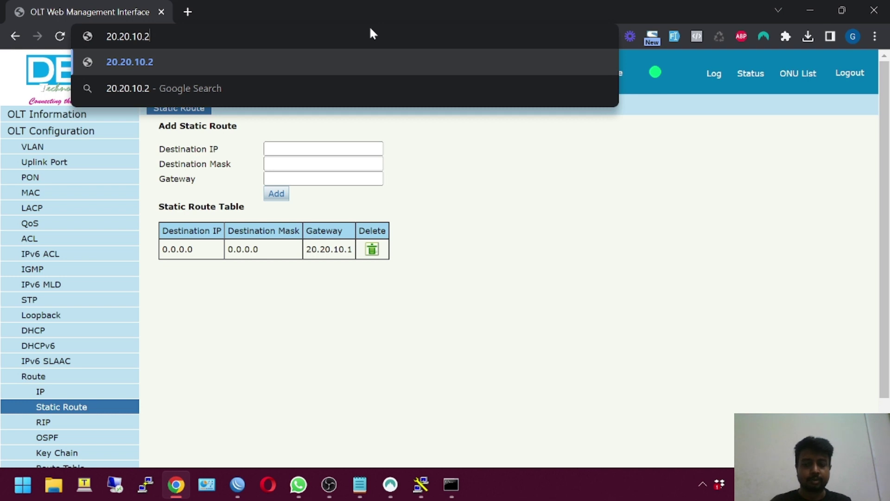
key("Home")
type("https://")
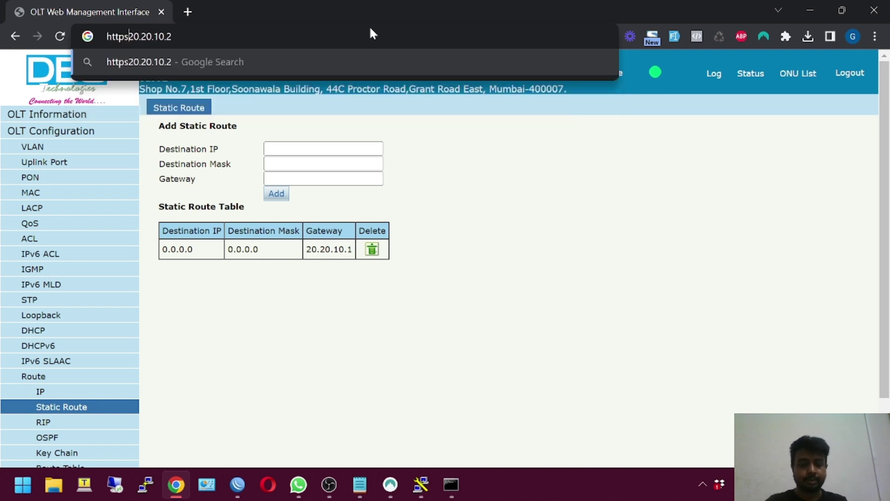
key("Return")
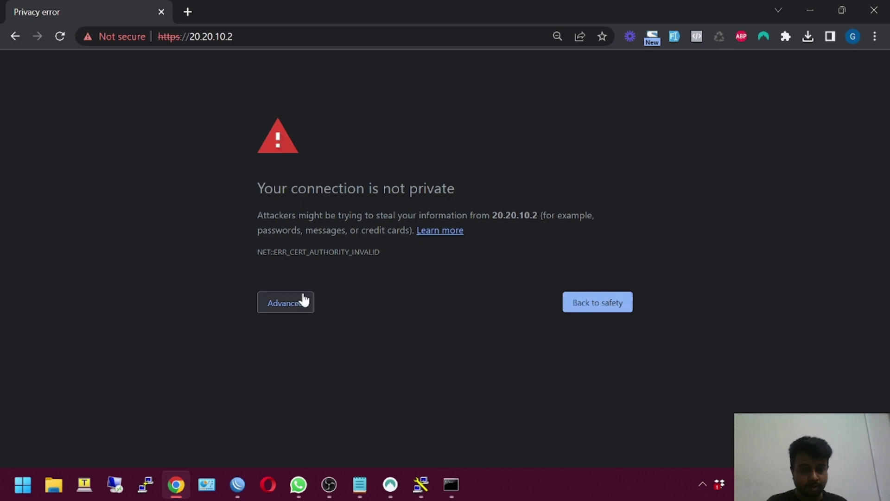
left_click(301, 302)
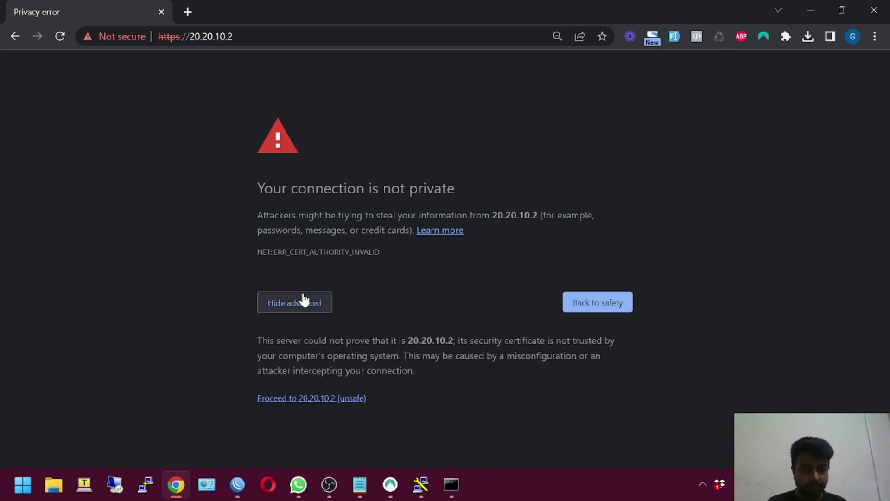
left_click(303, 398)
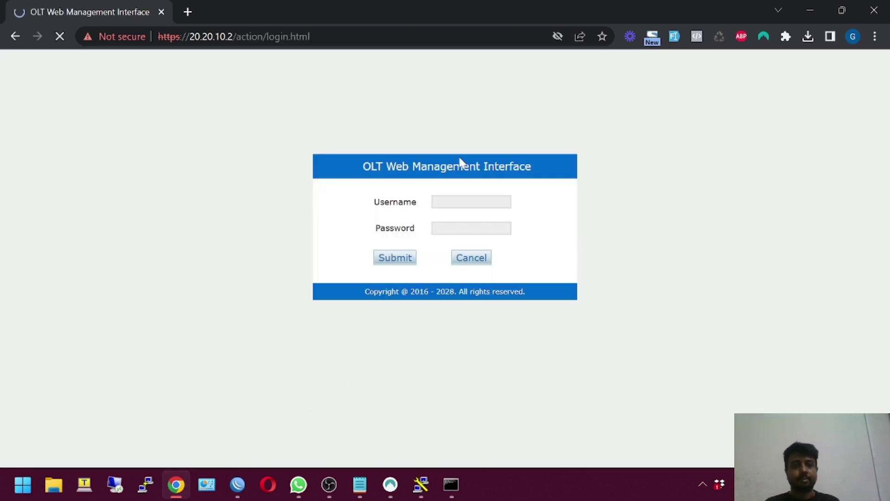
- Sign in with the admin account to reach the Device Information dashboard
left_click(453, 201)
type("admin")
key("Tab")
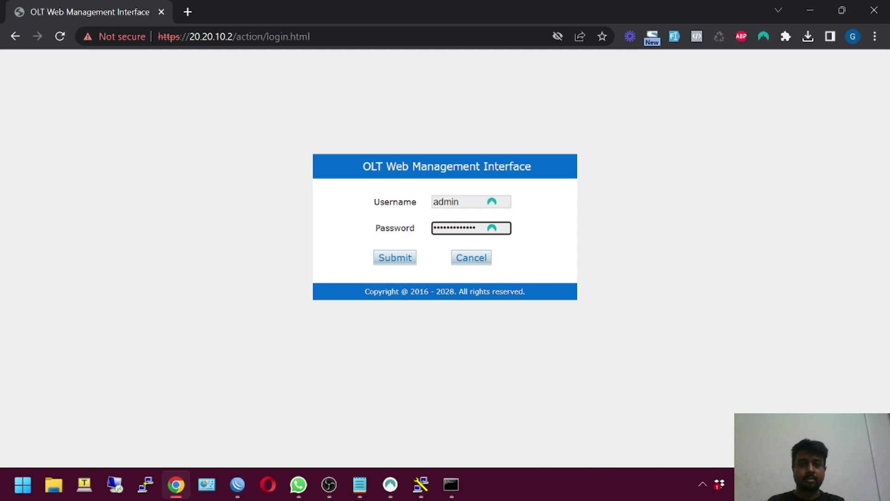
key("Return")
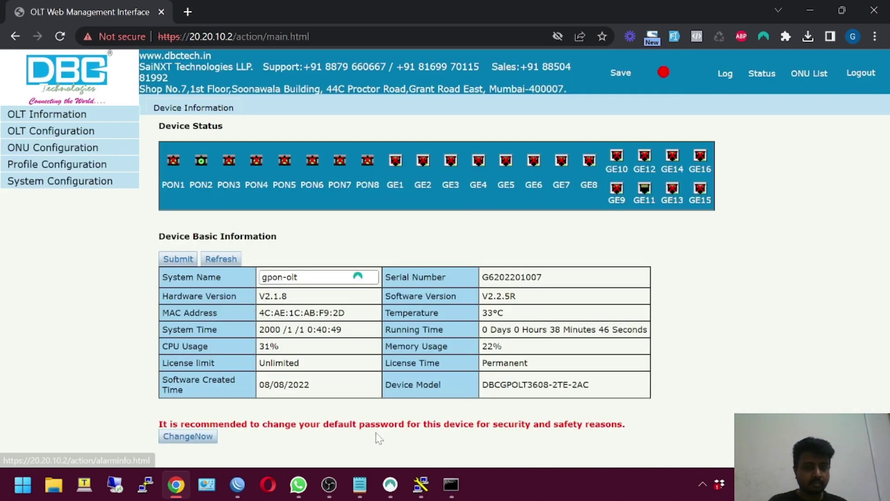
left_click(367, 484)
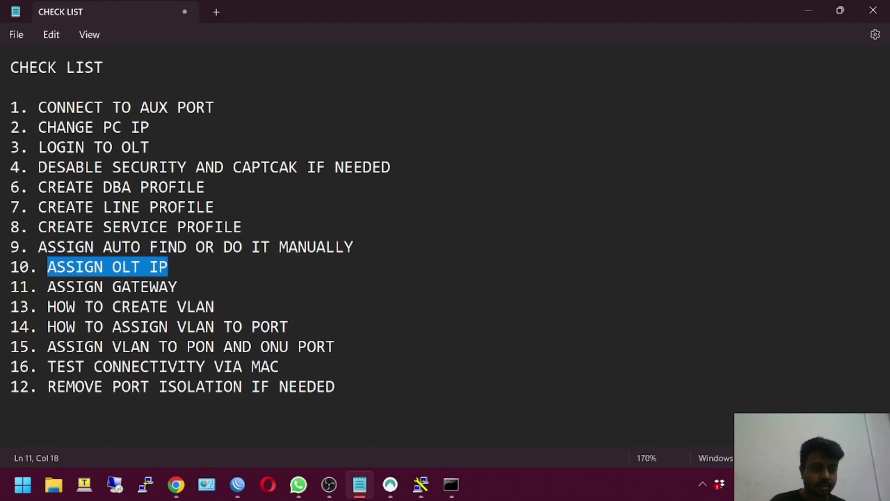
- Review checklist lines 1–11 and the VLAN steps on lines 13–15 in Notepad
left_click_drag(178, 286, 10, 107)
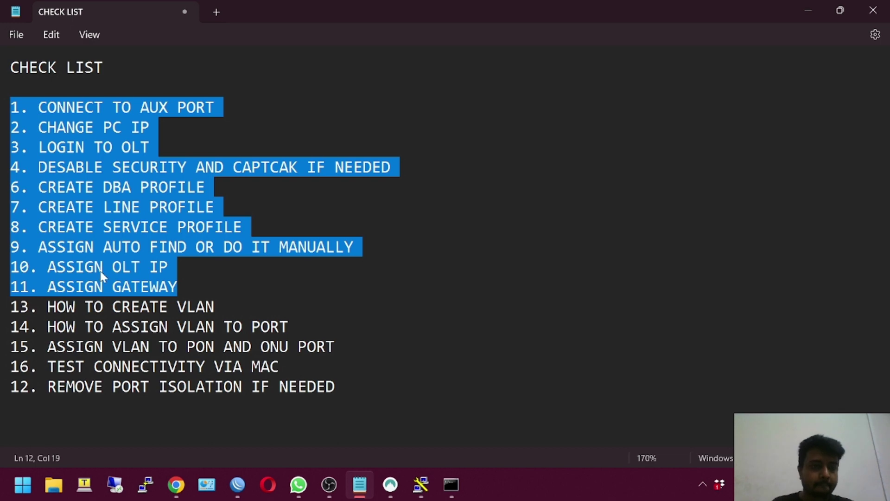
left_click_drag(38, 307, 270, 327)
left_click(222, 309)
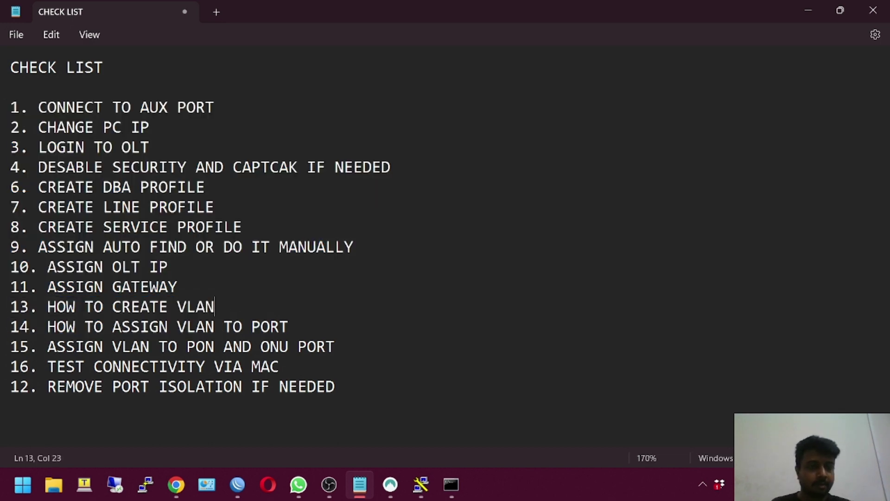
left_click_drag(10, 306, 289, 346)
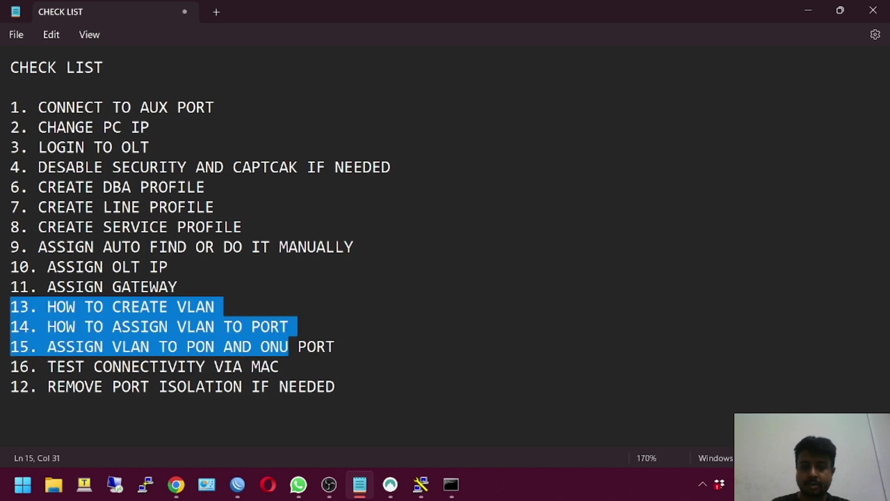
left_click(176, 484)
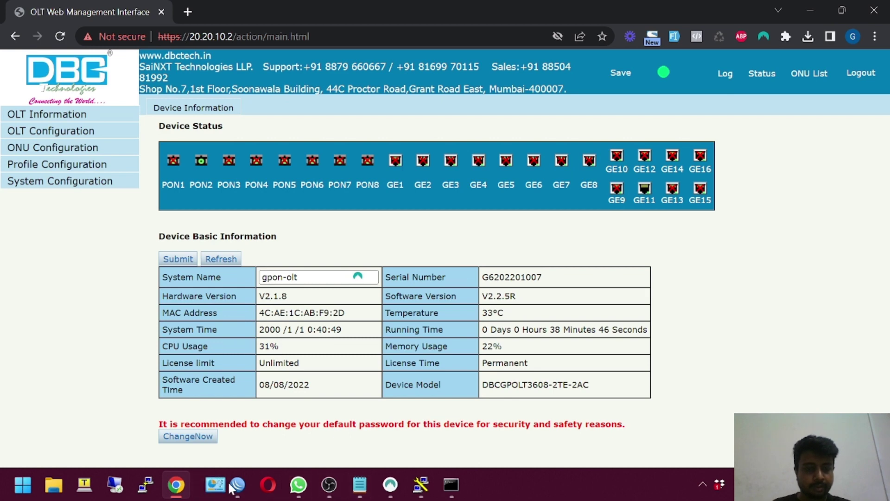
- Open WinBox's VLAN interface list and inspect the existing vlan1 and RND_1001 settings
mouse_move(237, 485)
left_click(302, 408)
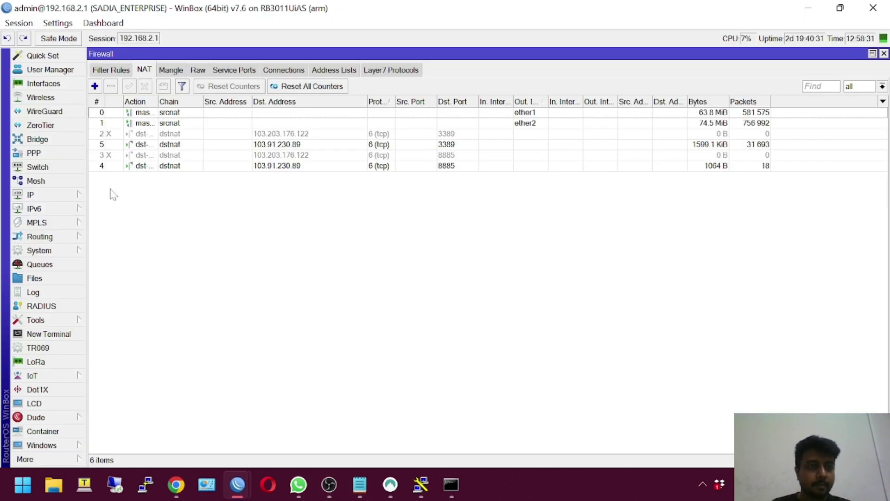
left_click(43, 84)
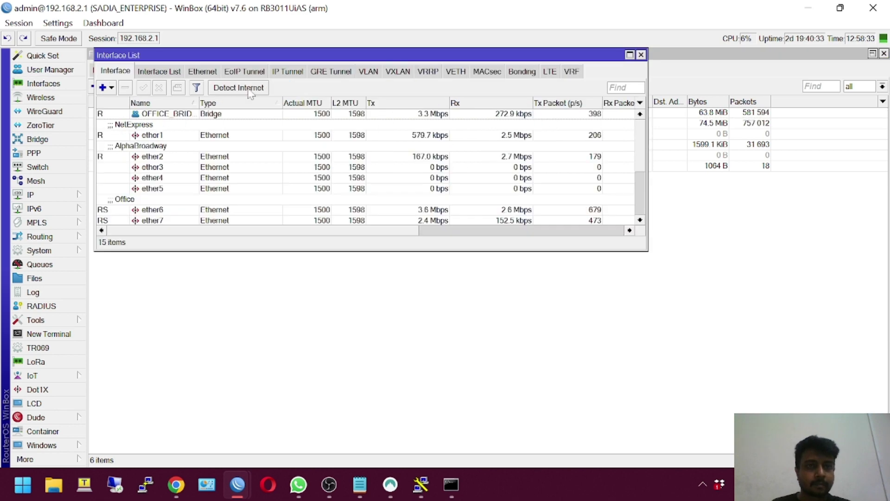
left_click(367, 74)
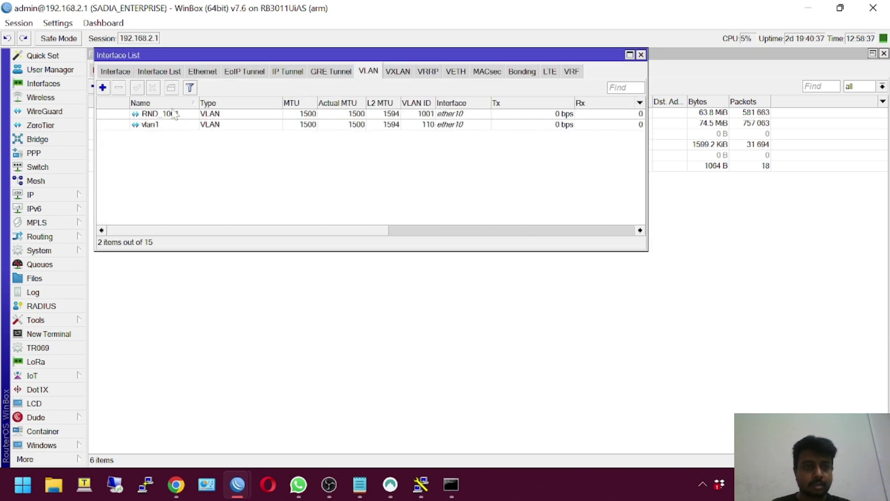
left_click(102, 88)
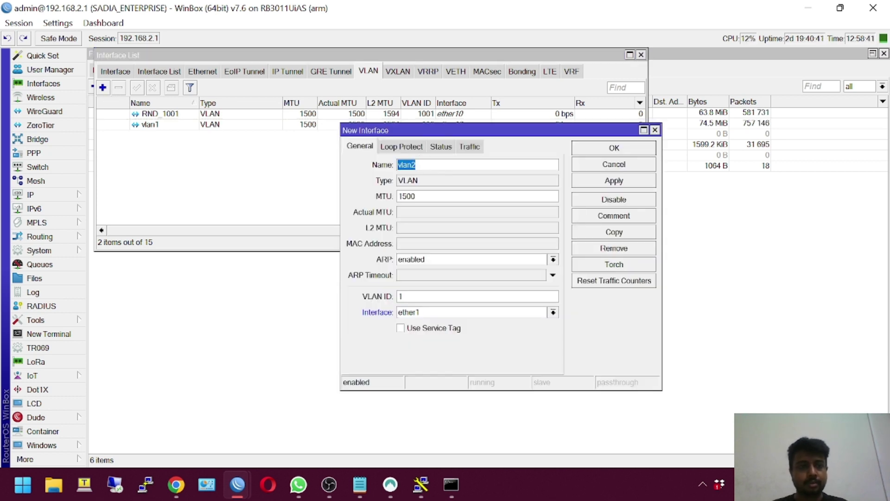
double_click(302, 125)
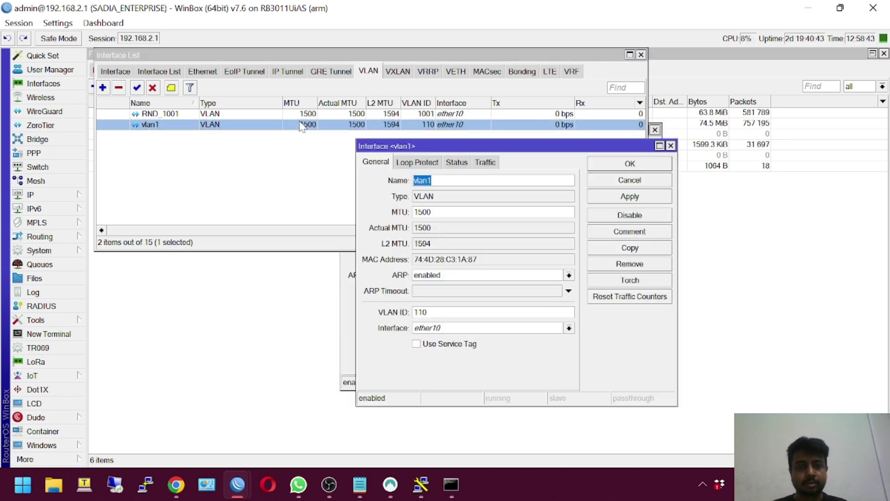
left_click(629, 179)
double_click(153, 116)
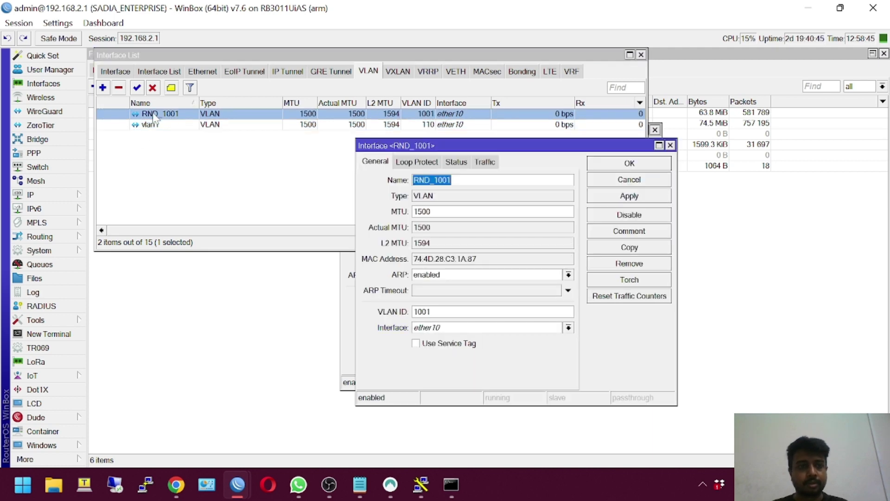
left_click(629, 180)
- Create VLAN interface DBC_OLT_VLAN with VLAN ID 100 on OFFICE_BRIDGE
left_click(450, 324)
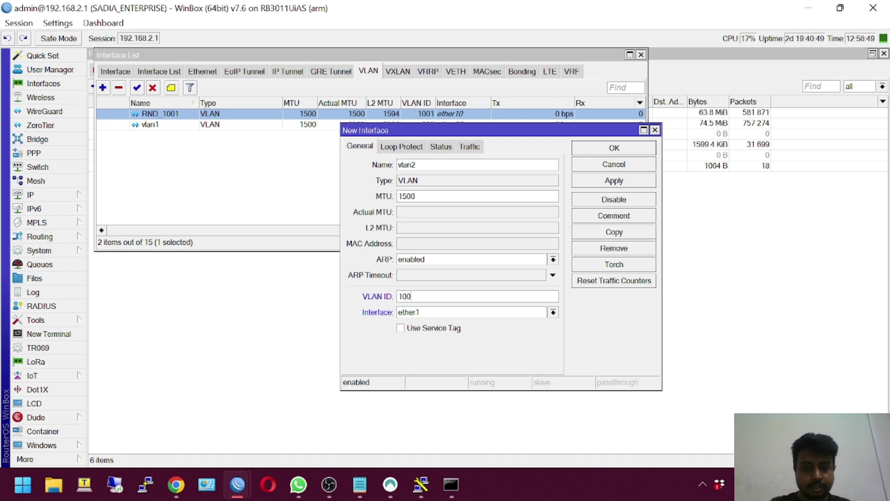
left_click(436, 319)
left_click(435, 321)
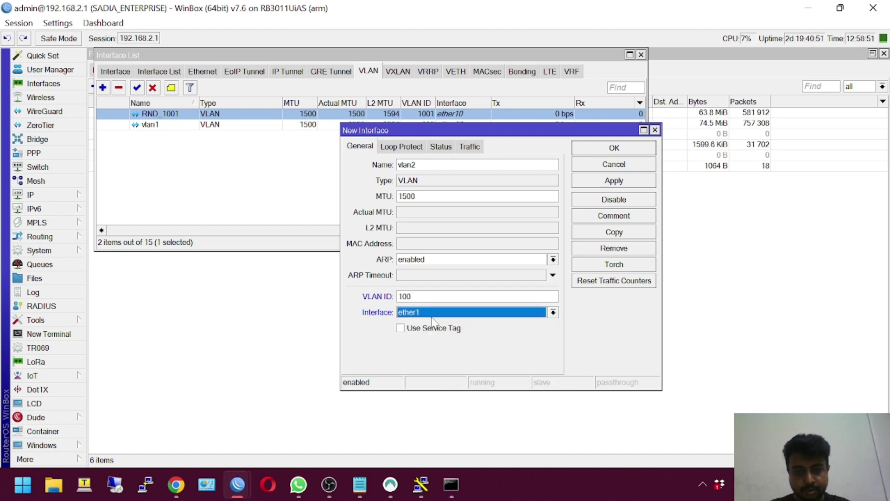
left_click(435, 321)
left_click(424, 324)
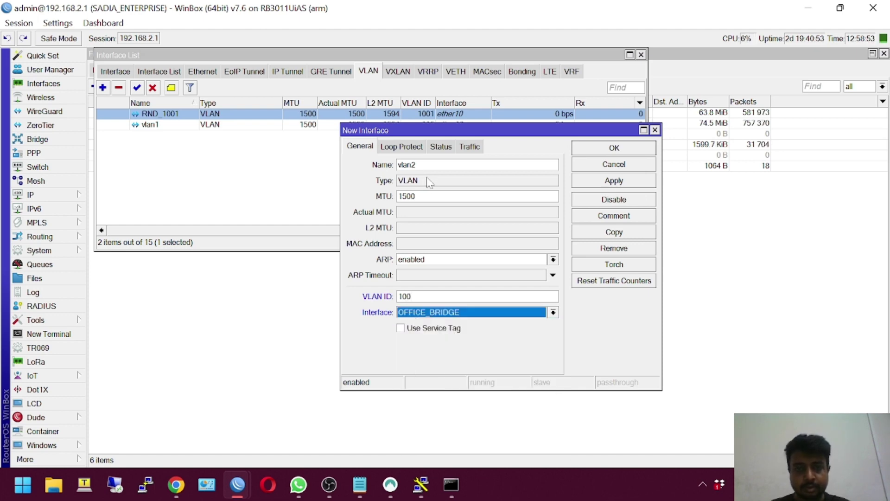
double_click(407, 165)
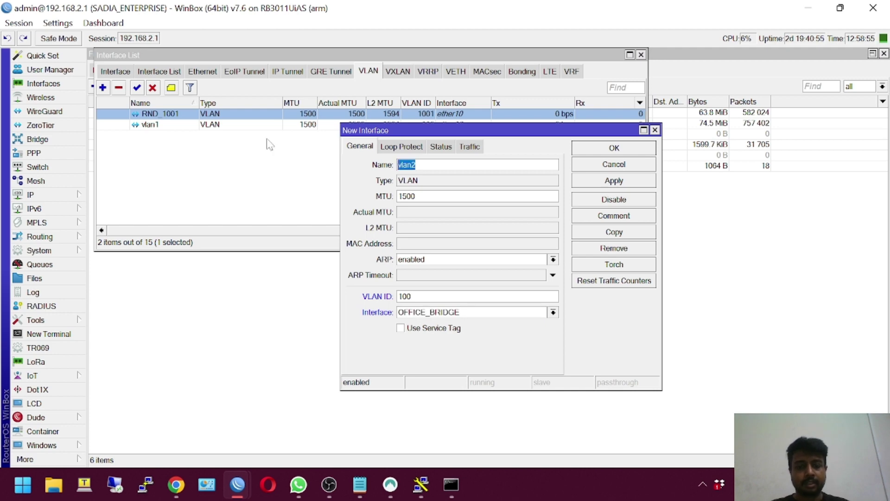
type("VLAN")
key("ctrl+a")
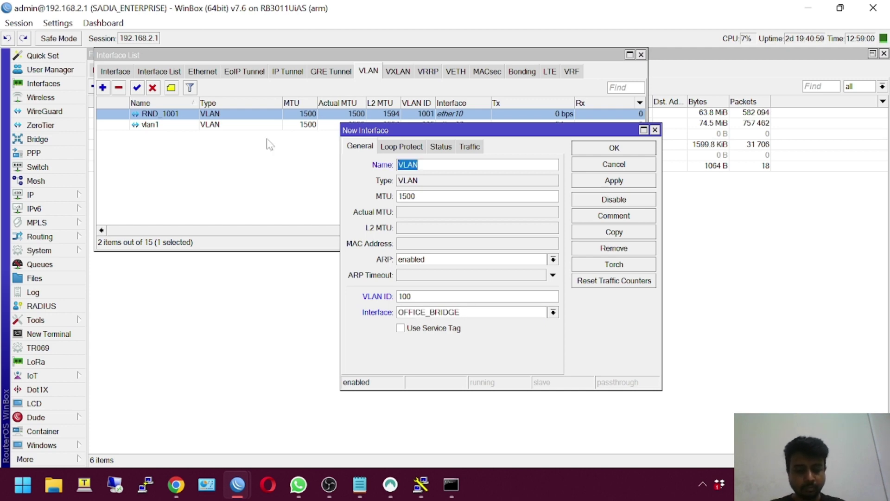
type("DBC")
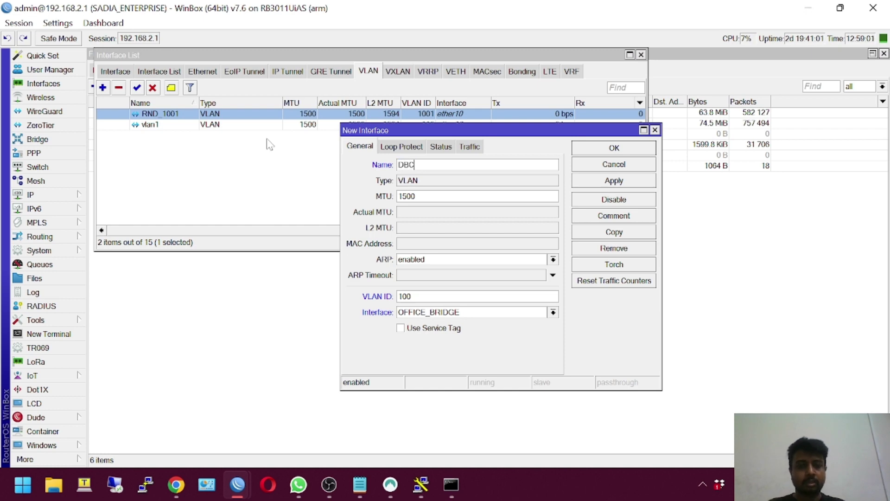
type("_OLT_VLAN")
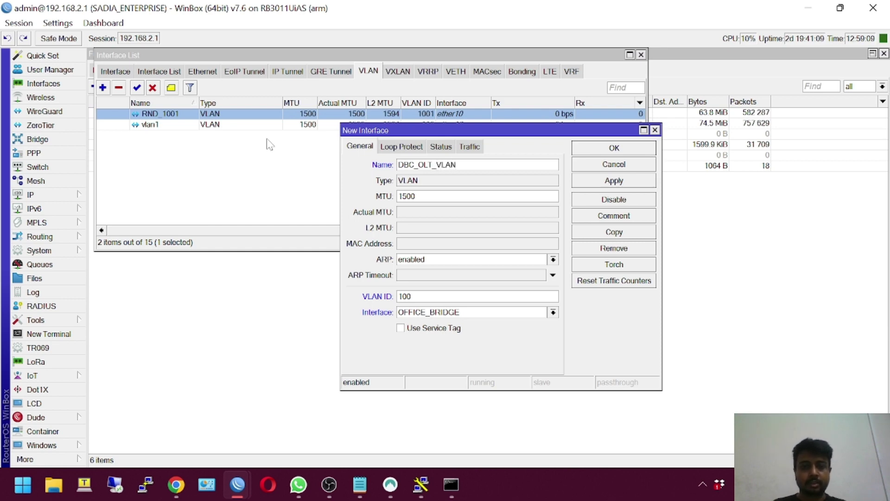
left_click(615, 150)
left_click(148, 117)
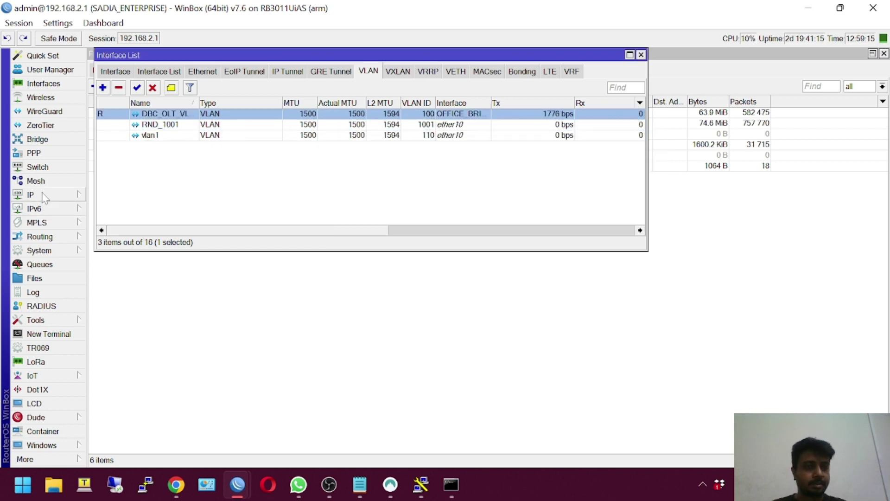
- Add PPPoE server service3 on interface DBC_OLT_VLAN and close the PPP window
left_click(56, 152)
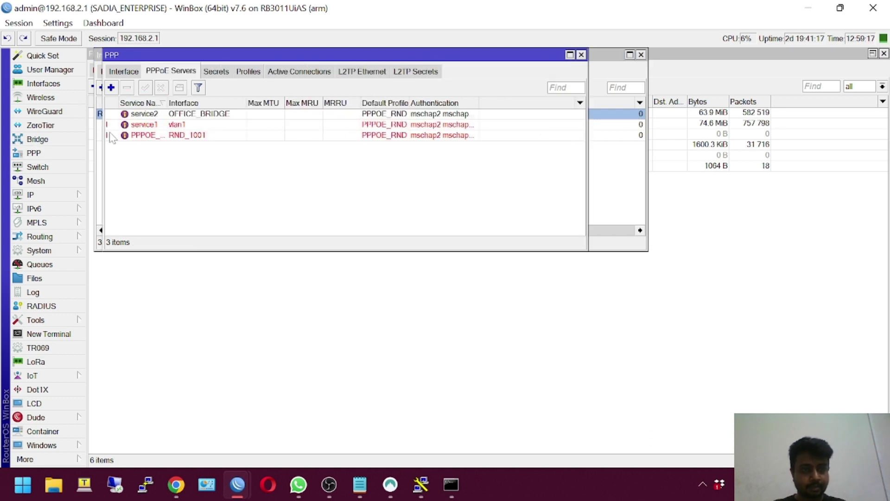
left_click(112, 89)
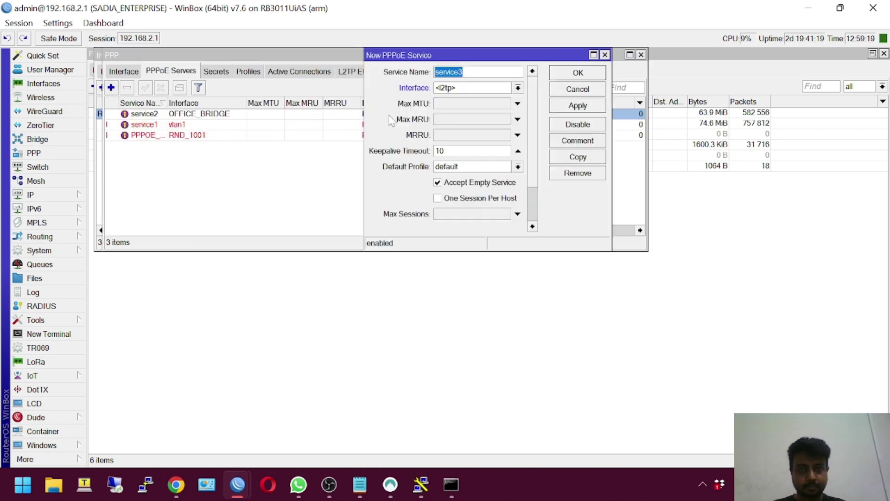
left_click(518, 88)
left_click(459, 102)
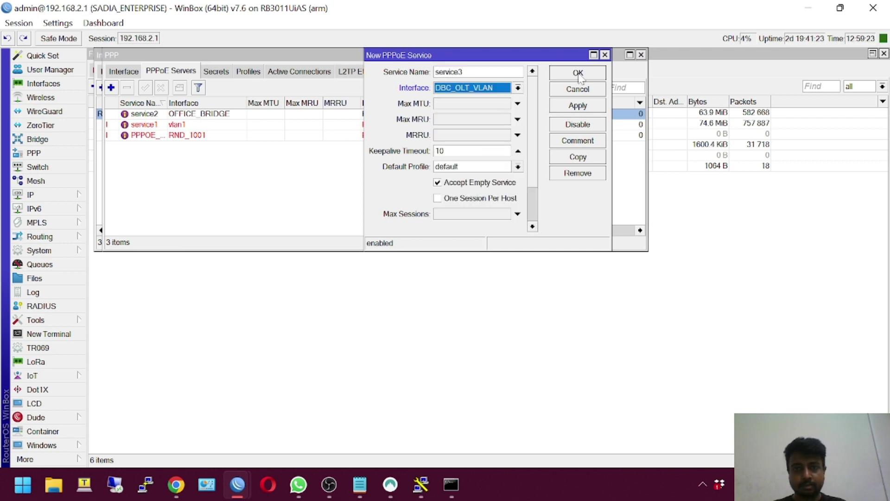
left_click(578, 73)
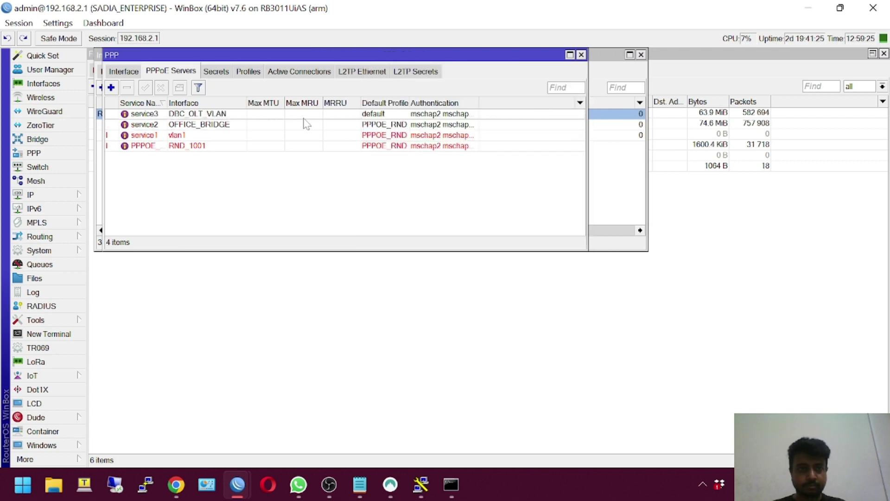
left_click(238, 117)
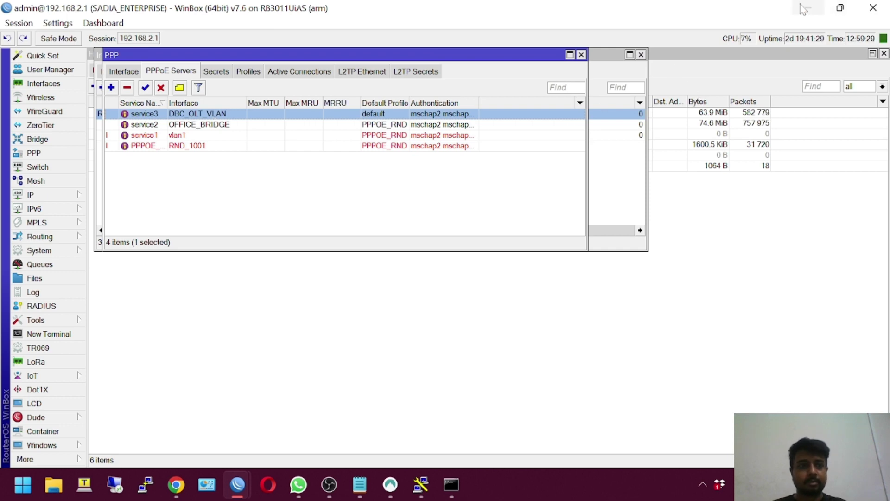
left_click(581, 54)
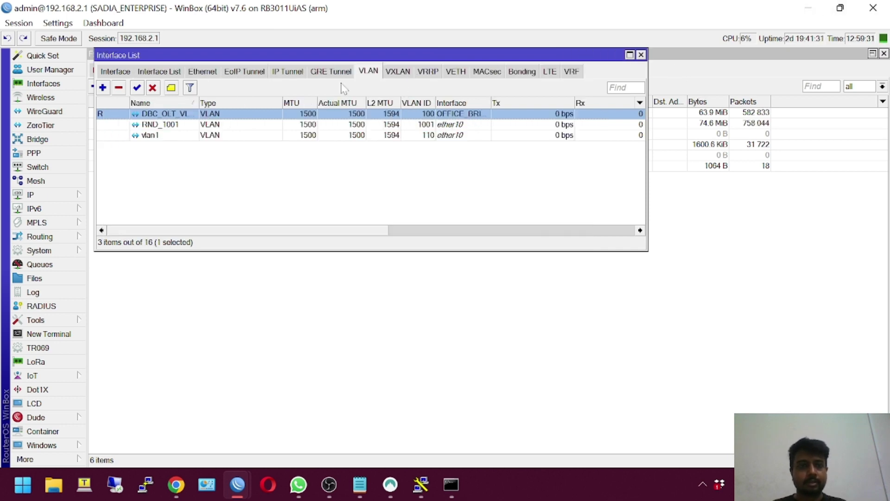
double_click(196, 117)
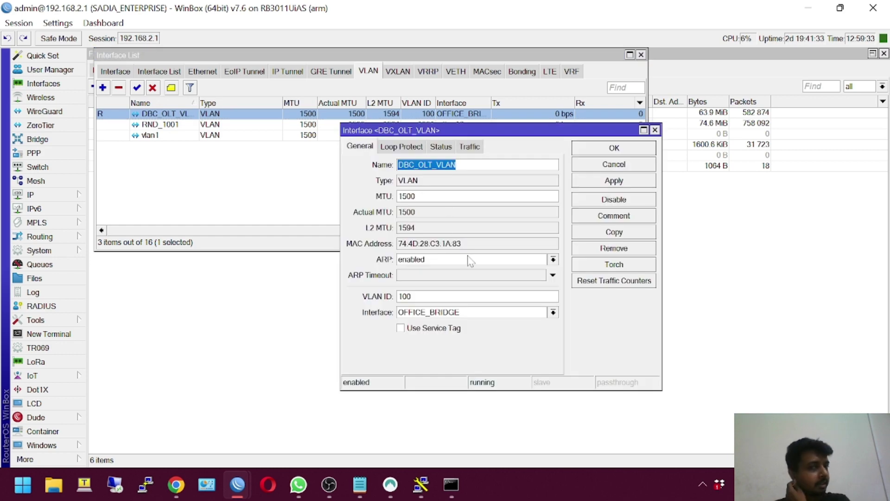
key("alt+Tab")
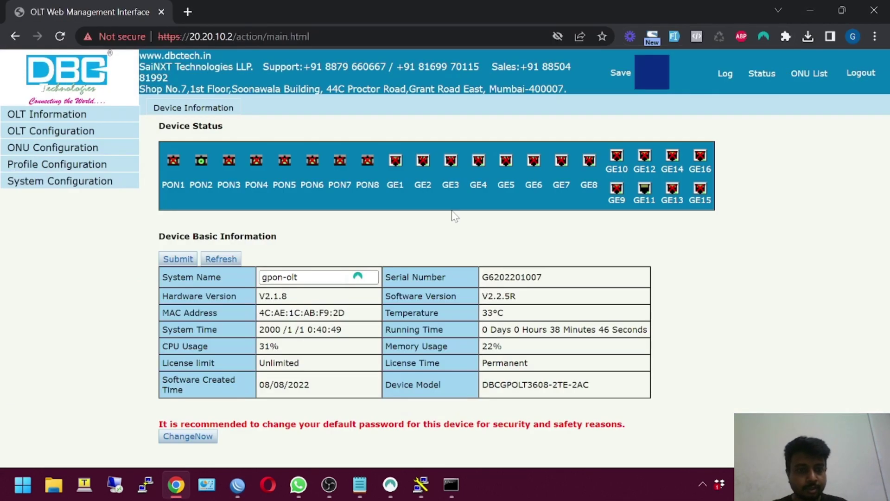
- Add VLAN ID 100 with description SPECIAL_USER to the OLT VLAN table
left_click(57, 134)
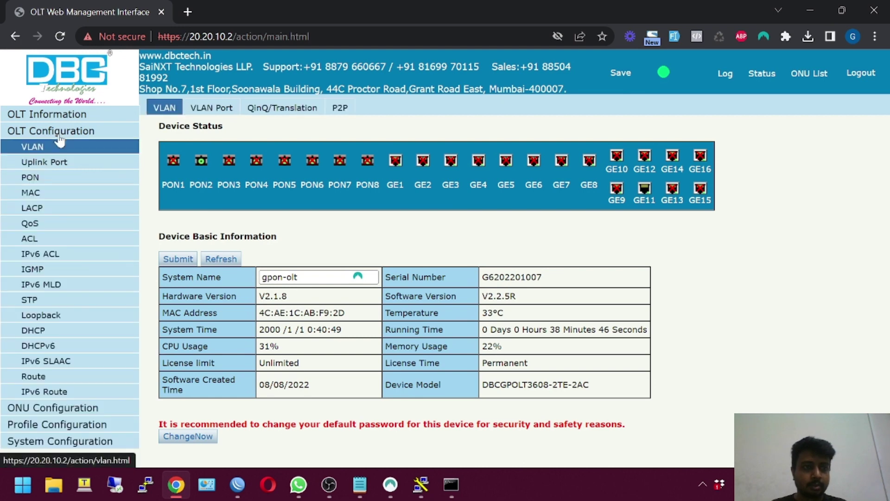
left_click(323, 149)
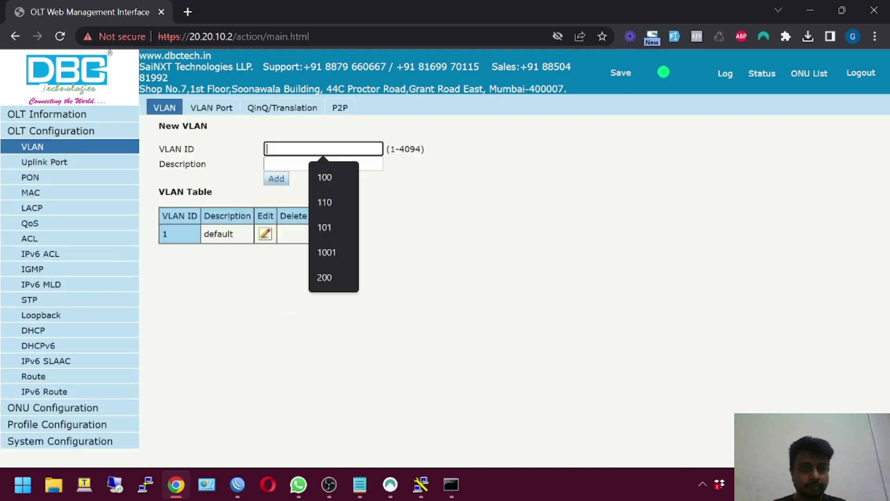
type("100")
key("Tab")
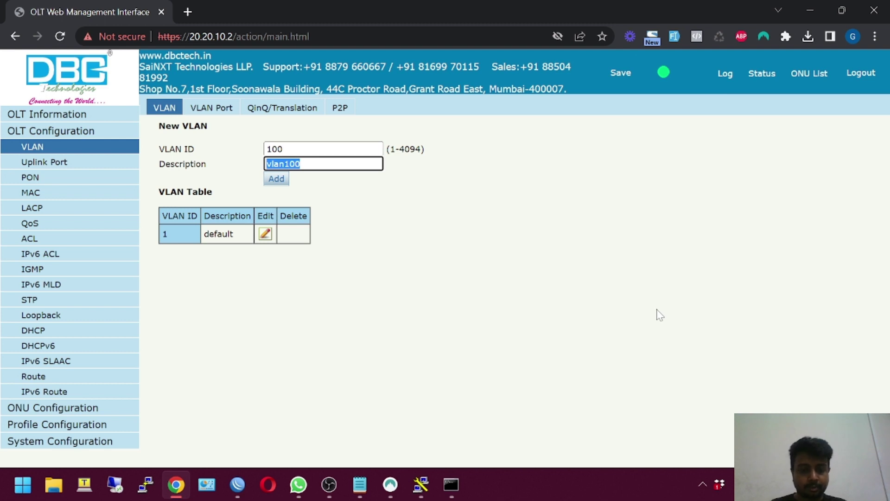
type("SPECIAL_USER")
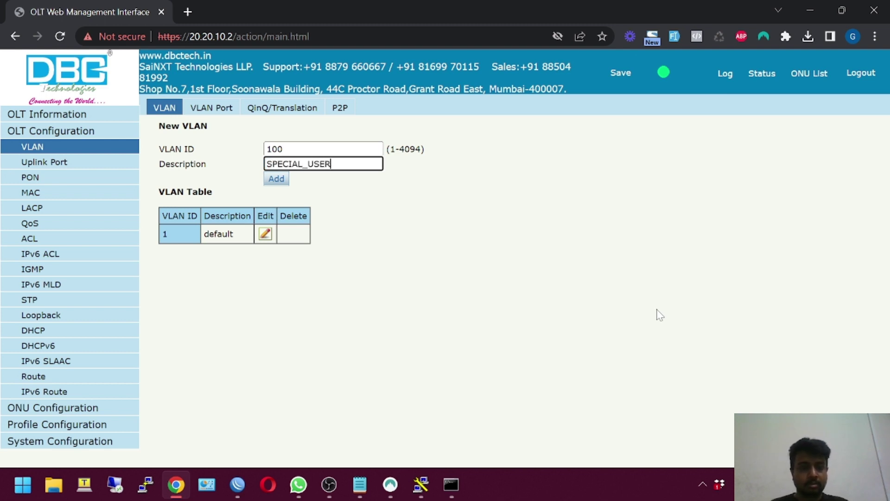
left_click(270, 182)
left_click(198, 112)
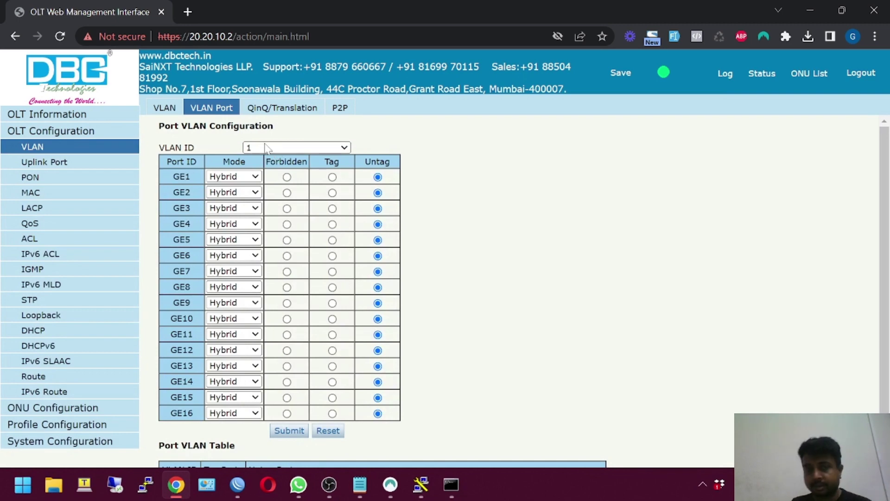
- Review the Uplink Port statistics table down to GE11
left_click(48, 164)
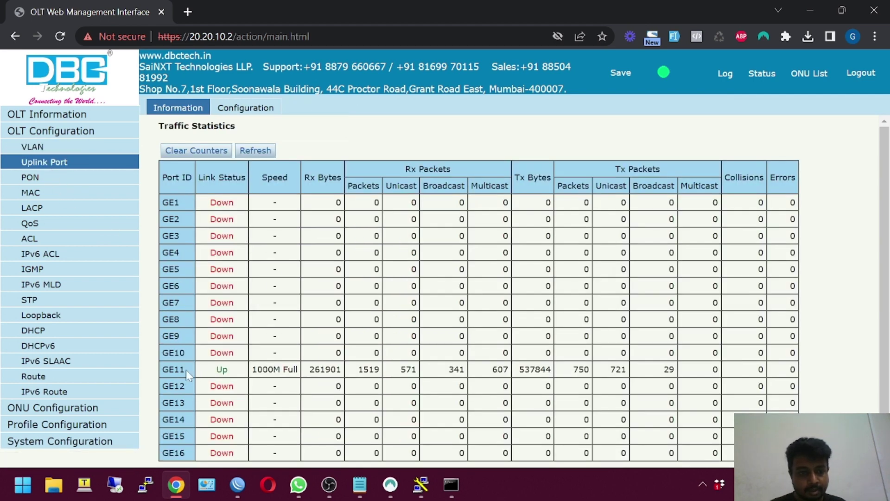
left_click_drag(186, 369, 28, 113)
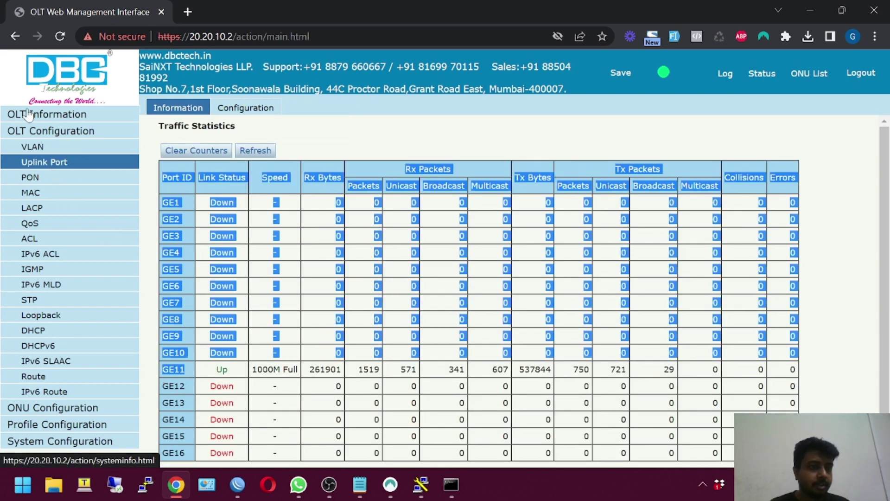
left_click(44, 149)
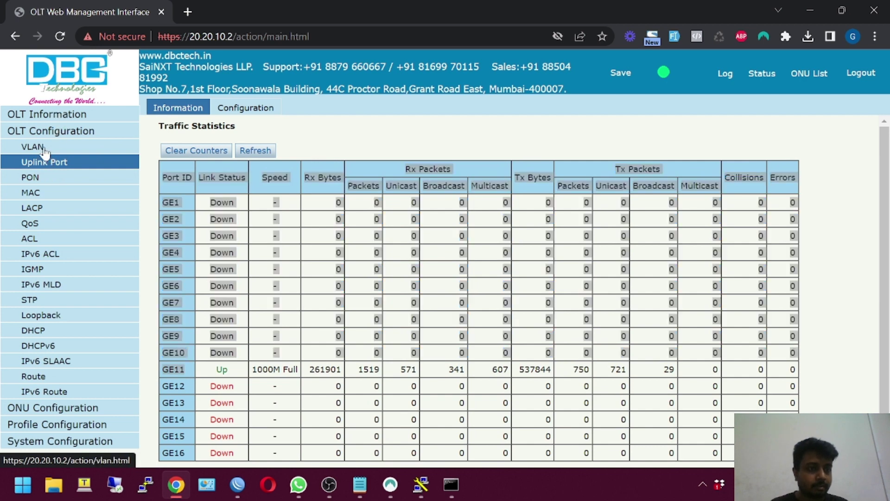
- For VLAN 100, set GE11 to Trunk mode with Tag selected and submit
left_click(44, 148)
left_click(217, 107)
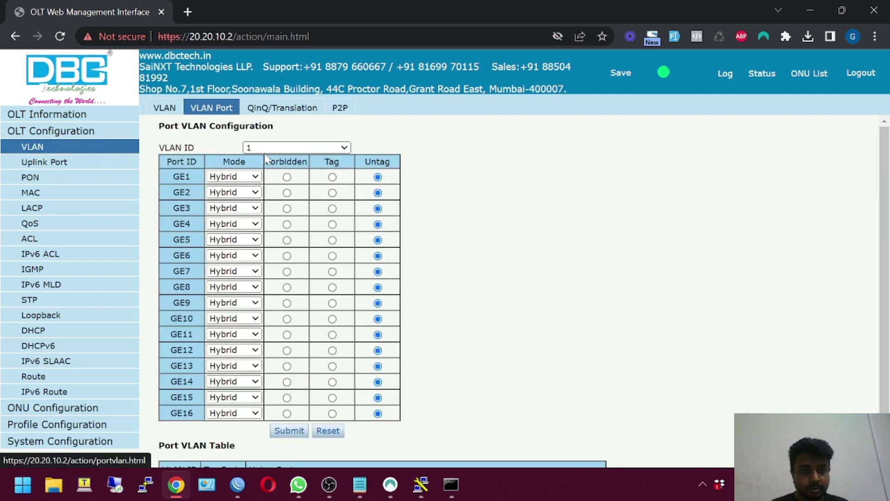
left_click(264, 148)
left_click(256, 169)
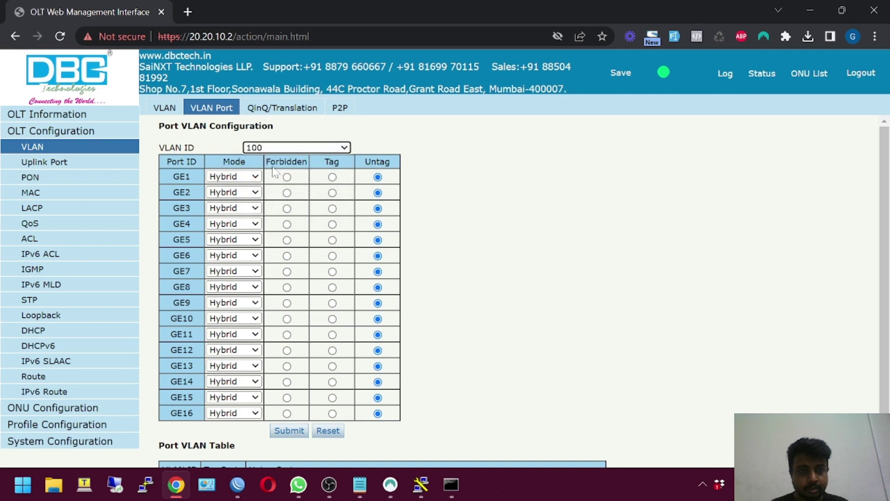
left_click(230, 337)
left_click(227, 367)
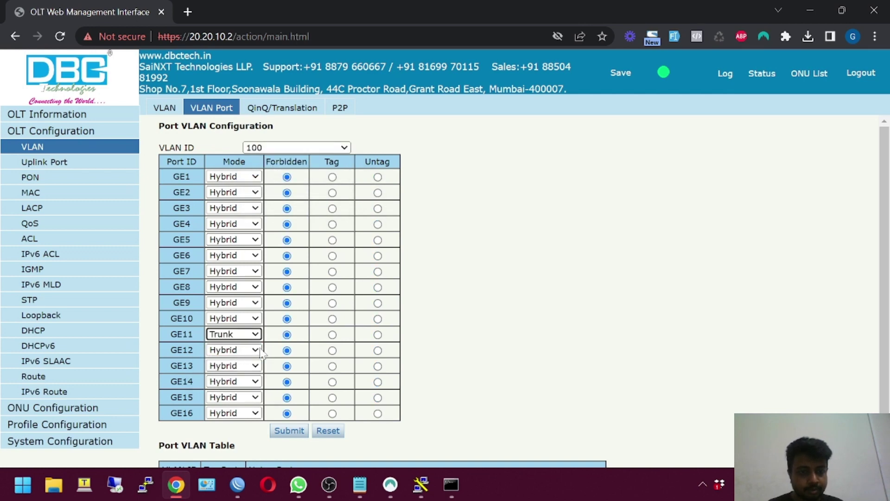
left_click(333, 334)
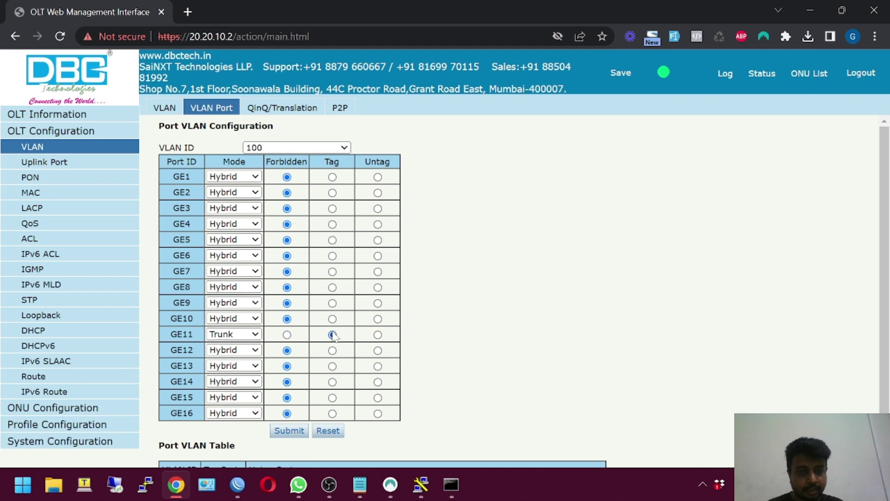
left_click(283, 430)
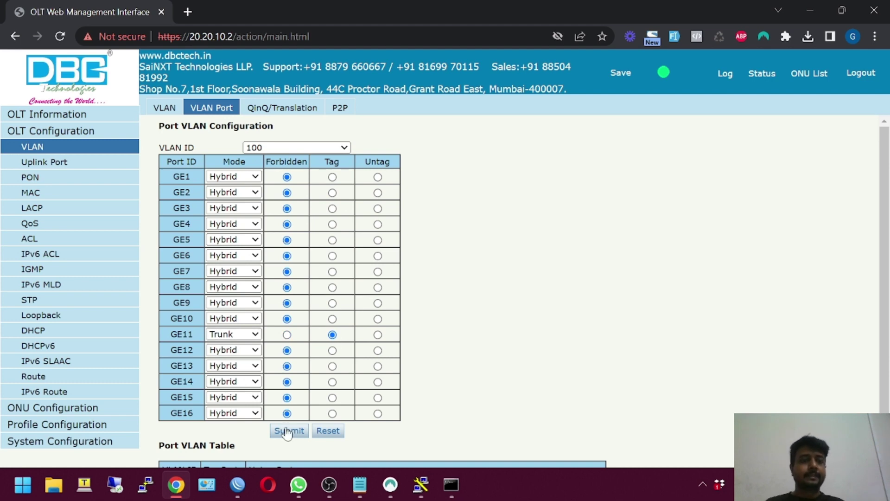
scroll(292, 431, "down", 1)
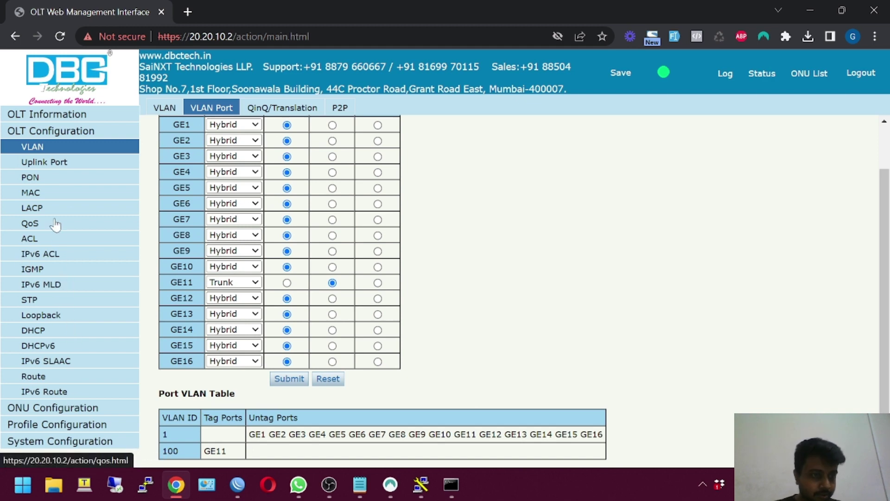
left_click(53, 408)
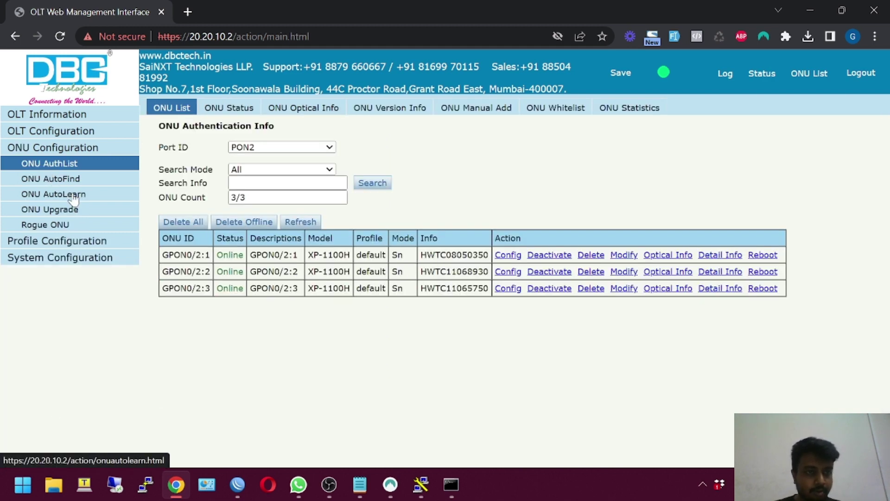
- Set PON2's auto-learn line profile and service profile to N/A and apply
left_click(113, 195)
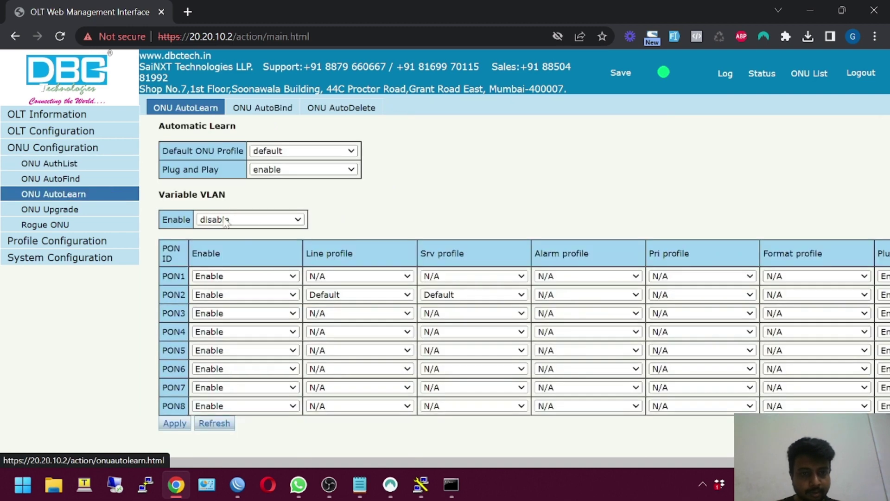
left_click(346, 296)
left_click(325, 317)
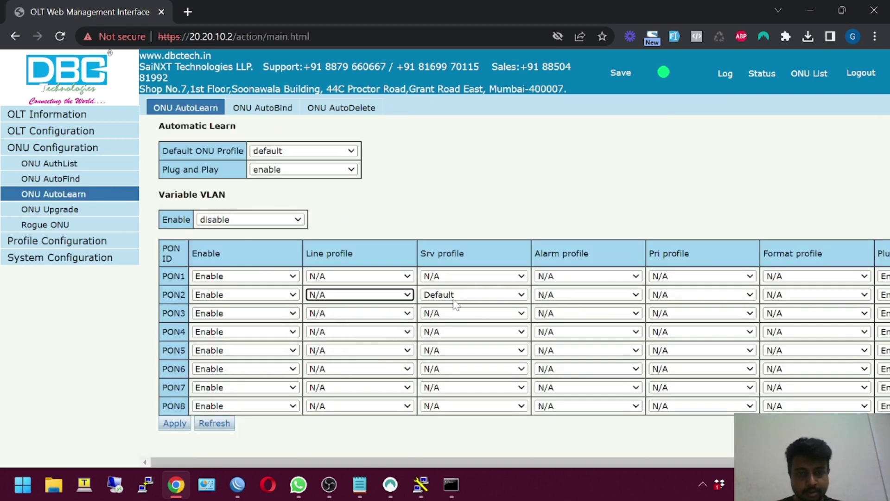
left_click(487, 295)
left_click(464, 318)
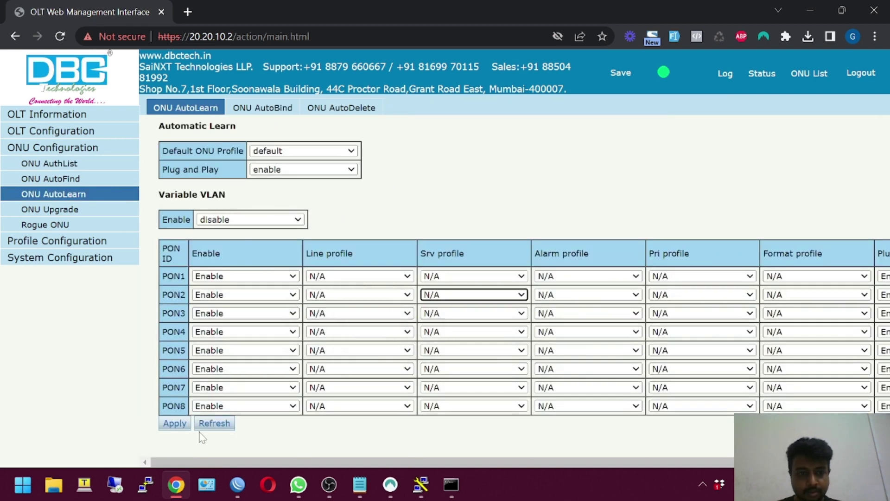
left_click(184, 423)
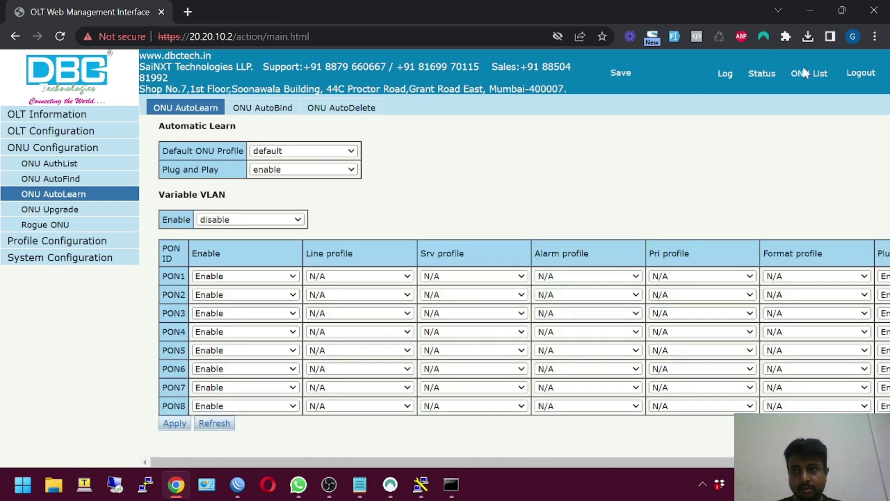
- Delete all ONUs from the ONU List and refresh to confirm it is empty
left_click(807, 74)
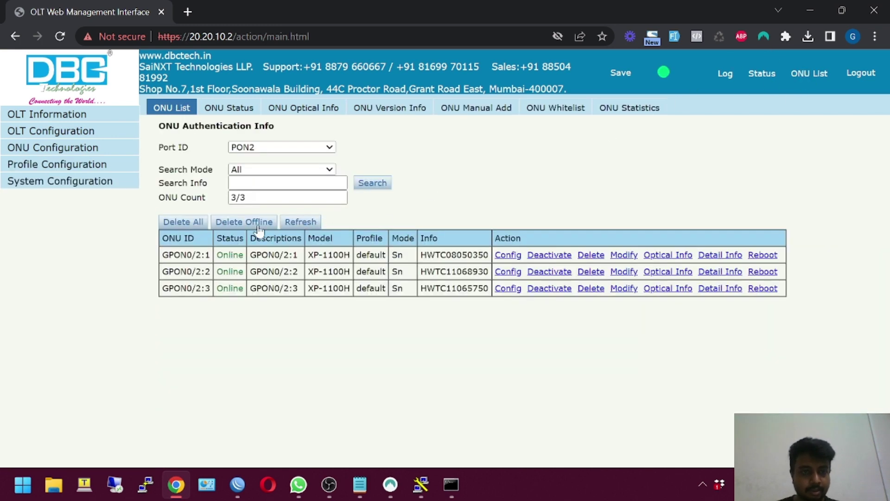
left_click(190, 223)
left_click(513, 144)
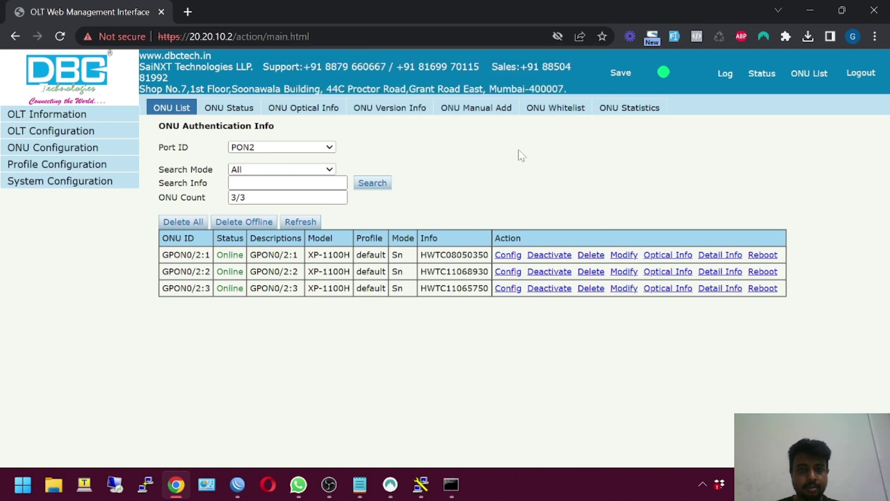
left_click(302, 223)
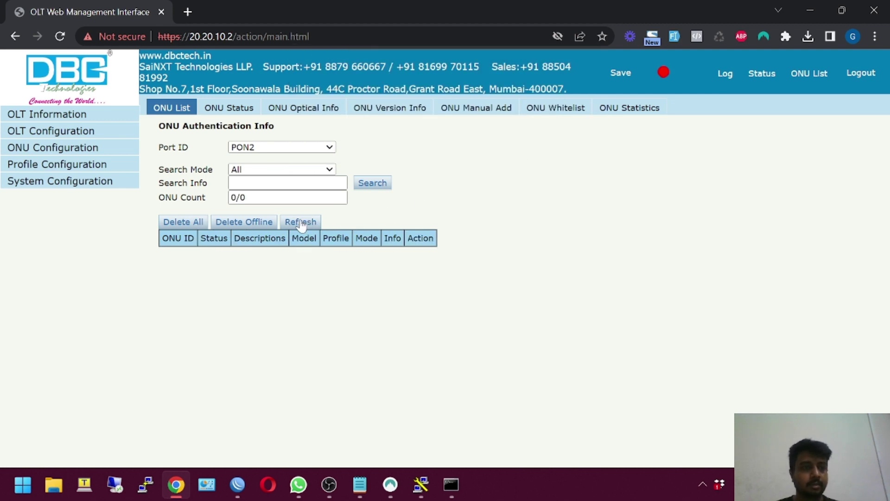
left_click(59, 135)
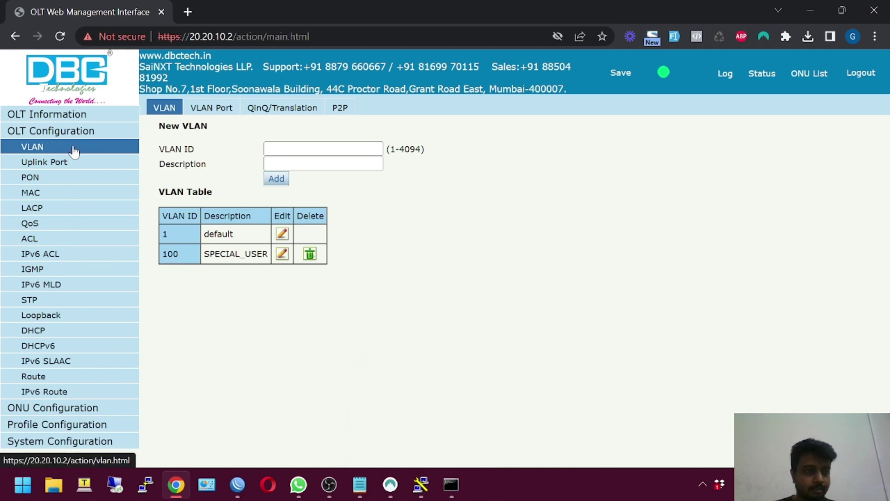
- Add a new line profile named VLAN_100
left_click(85, 133)
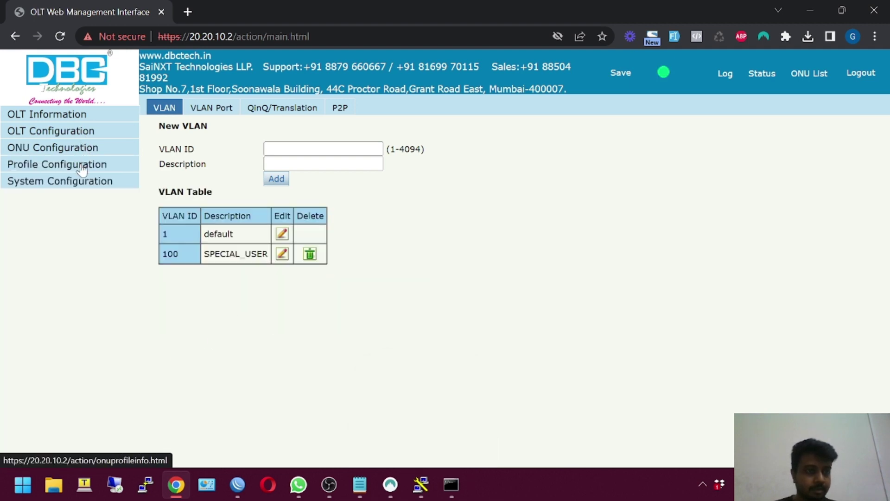
left_click(82, 165)
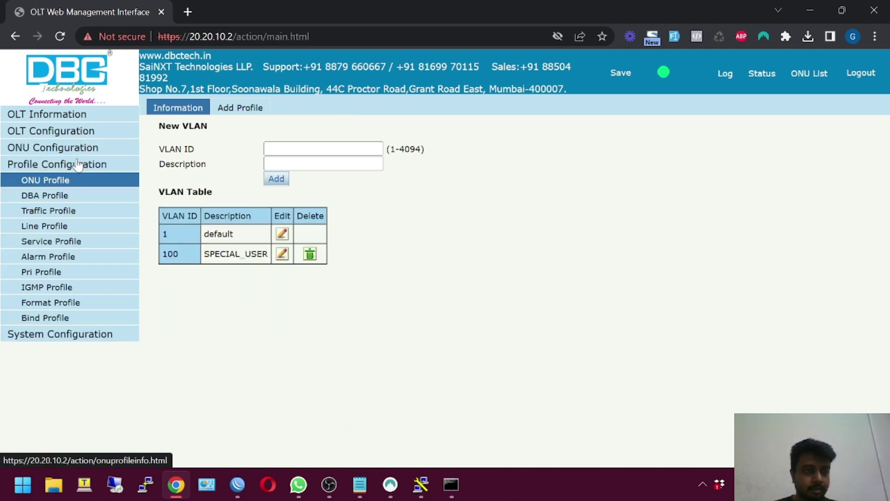
left_click(69, 228)
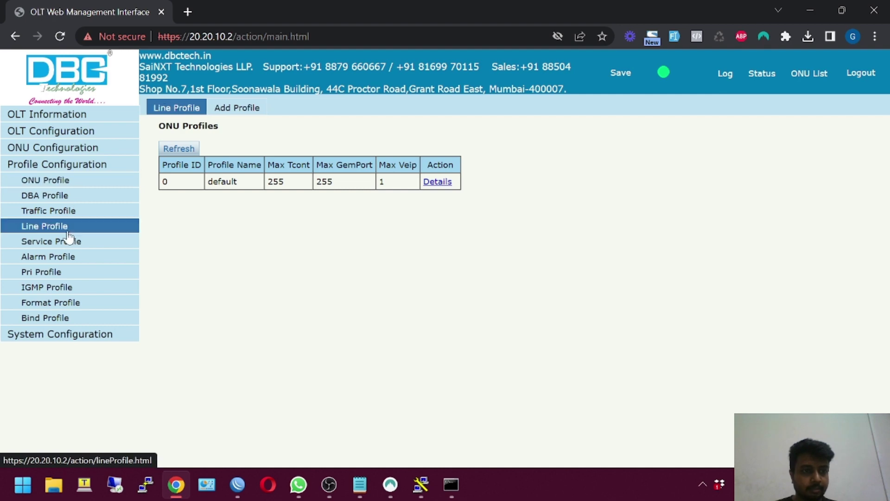
left_click(242, 112)
left_click(193, 182)
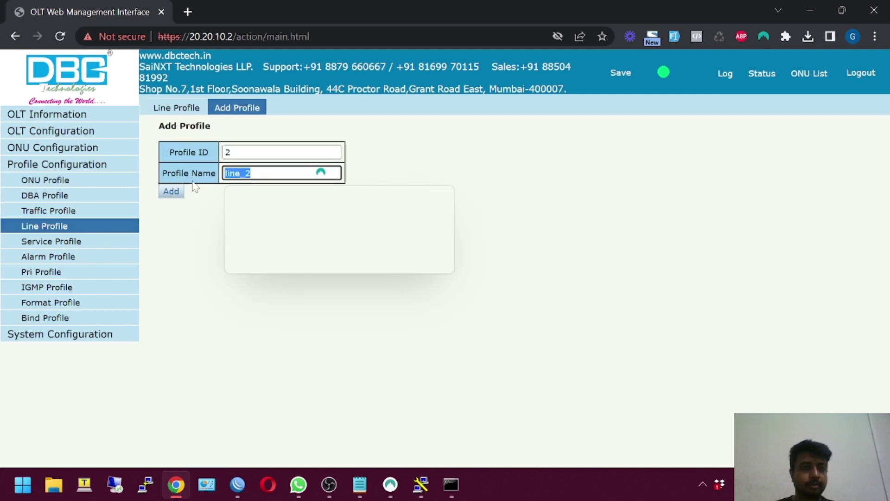
key("Escape")
type("VA")
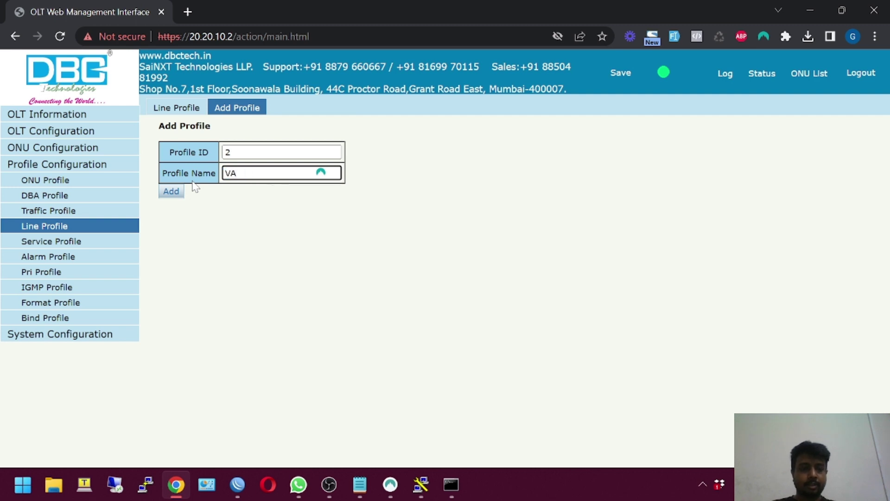
key("BackSpace")
type("LAN_100")
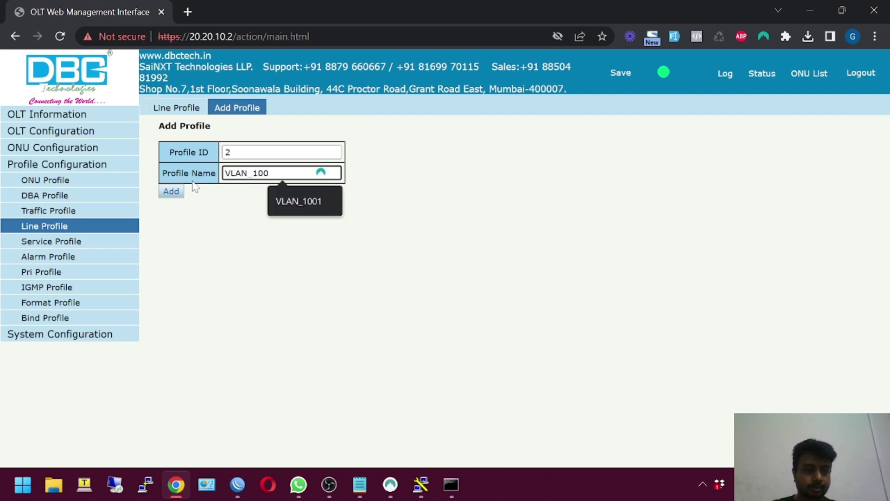
left_click(176, 192)
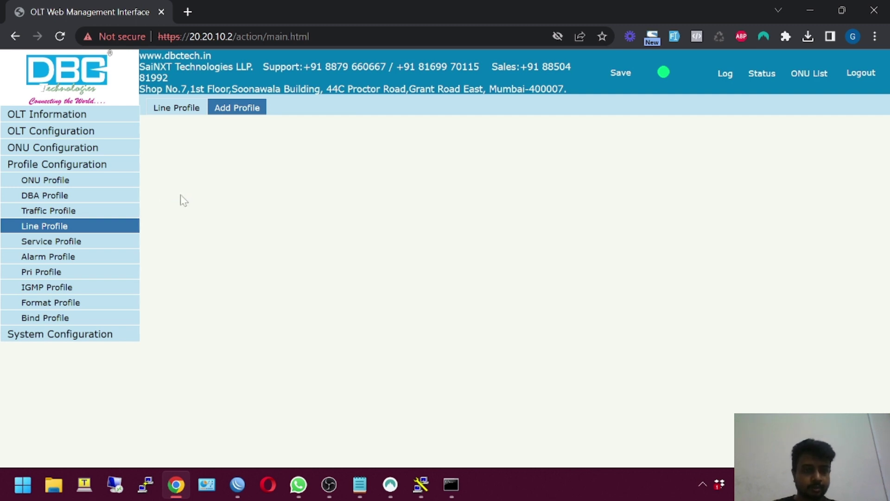
- Add tcont 1 with the MaxBW DBA profile to line profile 2
left_click(295, 202)
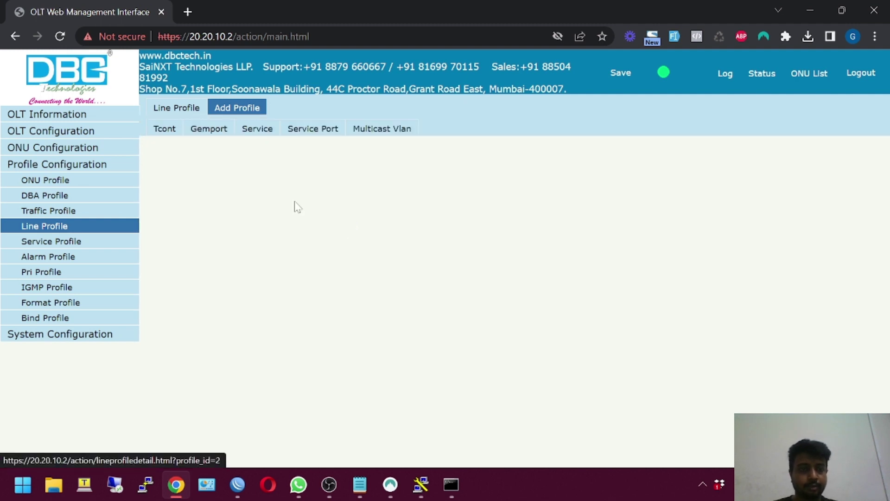
left_click(259, 252)
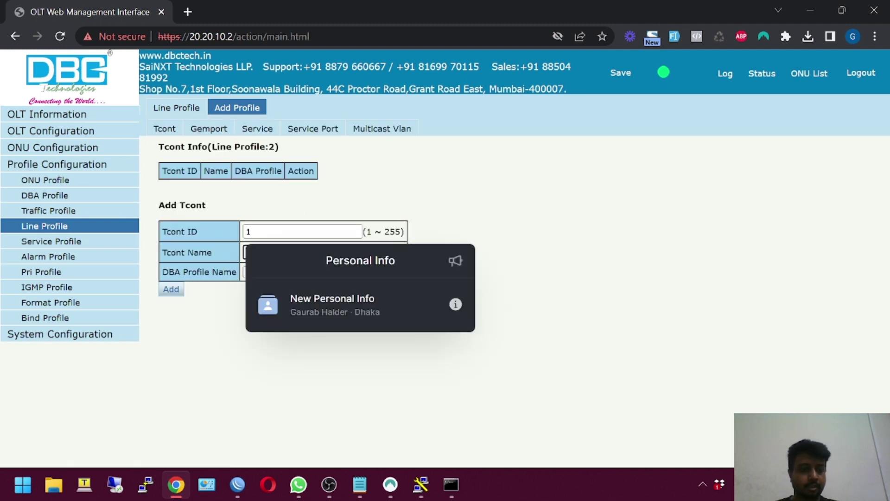
type("1")
left_click(170, 290)
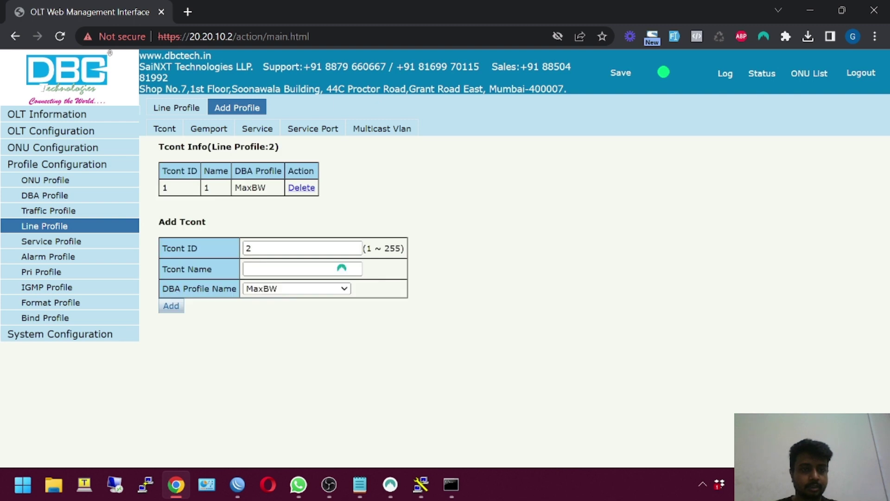
- Add gemport 1 to line profile 2
left_click(224, 138)
left_click(290, 273)
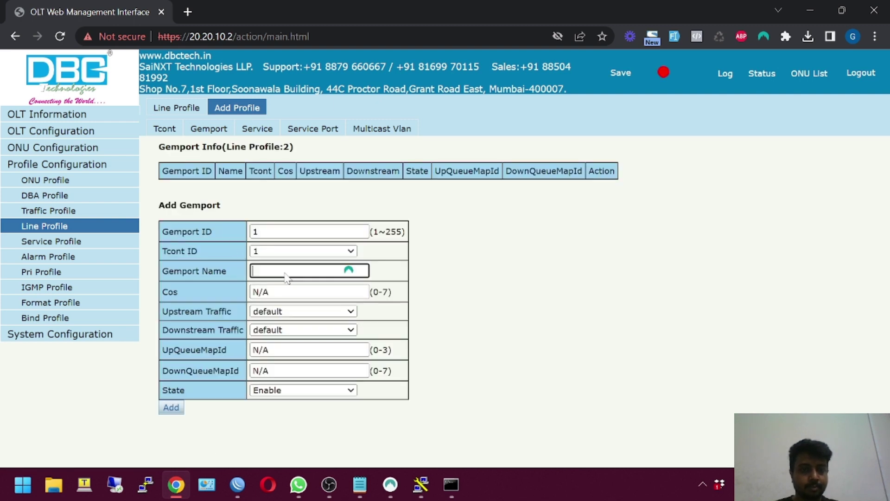
type("1")
left_click(171, 408)
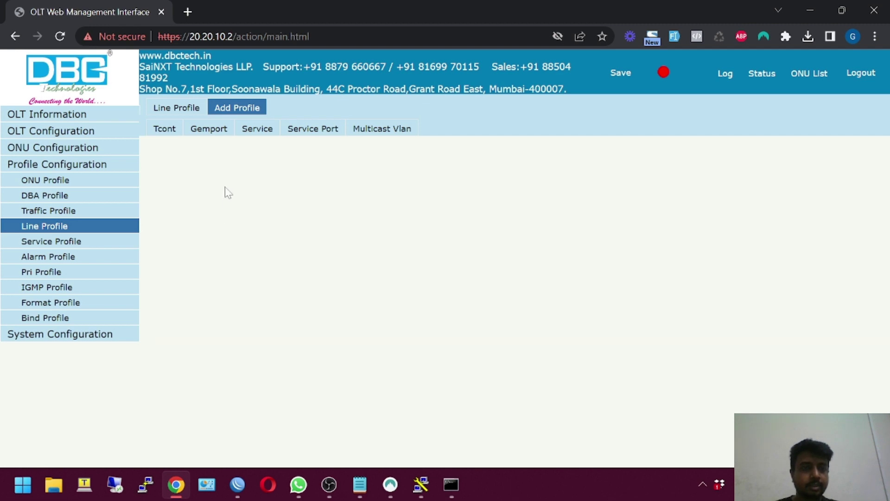
- Add tagged service ser_1 with VLAN list 100 to line profile 2
left_click(254, 132)
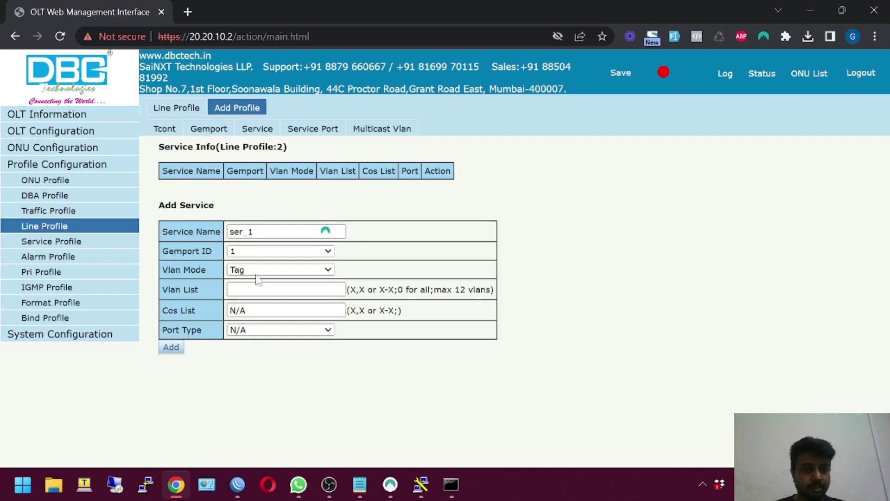
left_click(259, 288)
type("100")
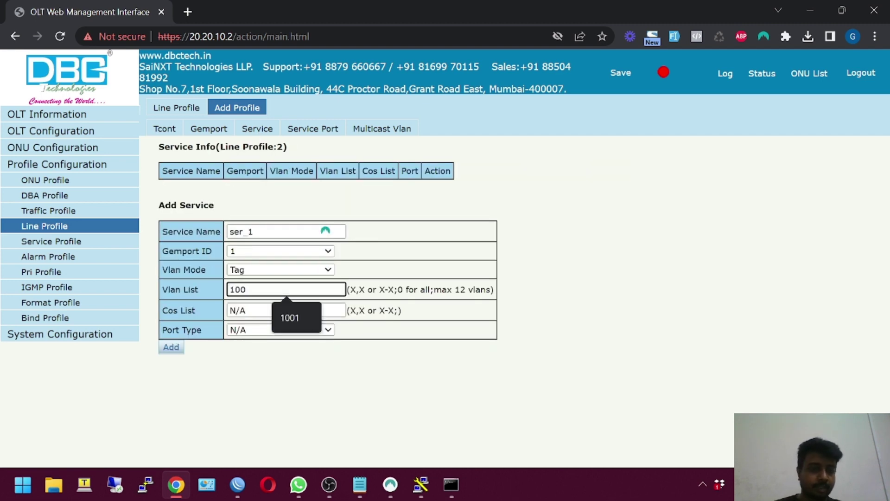
left_click(171, 348)
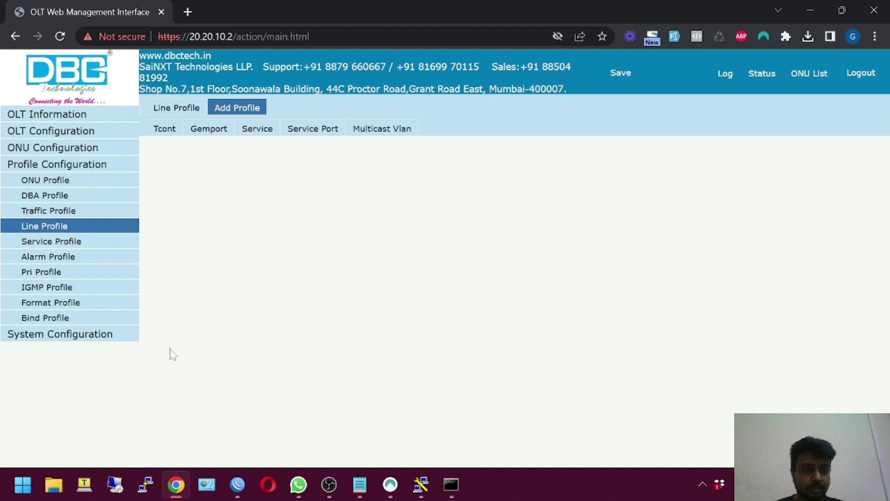
- Add service port 1 with user VLAN 100 and translate VLAN 100
left_click(262, 132)
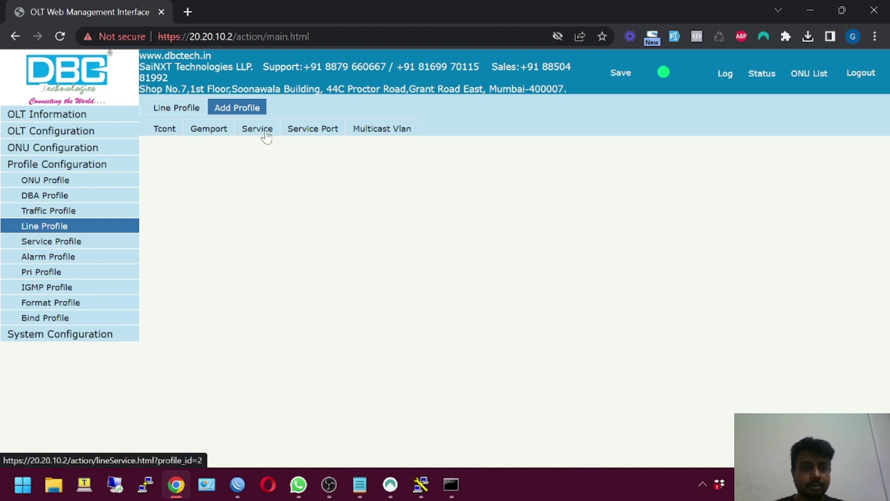
left_click(304, 132)
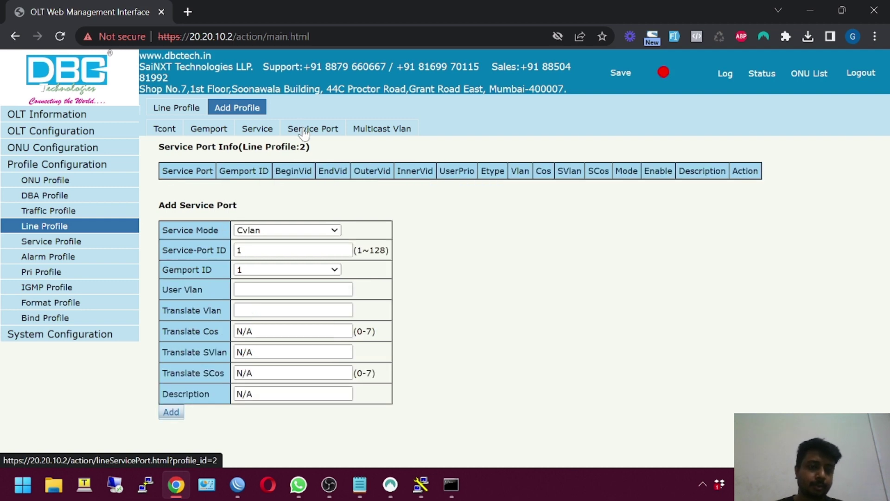
left_click(253, 289)
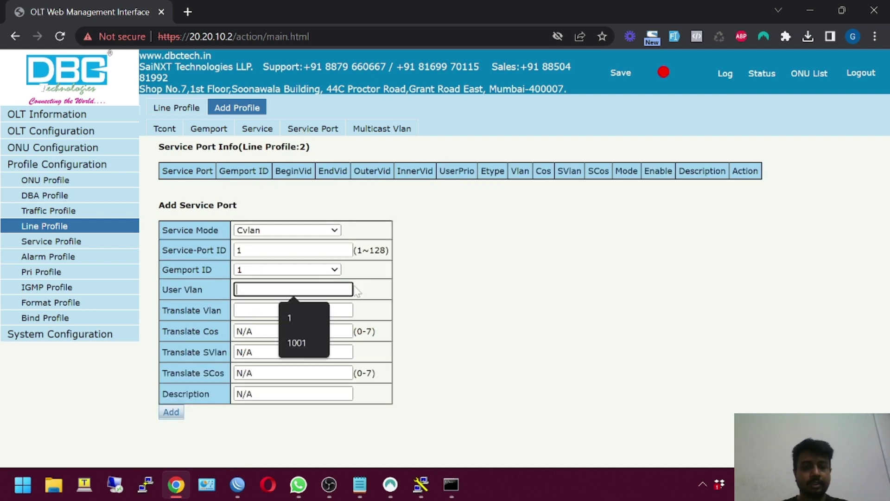
type("100")
key("Tab")
type("100")
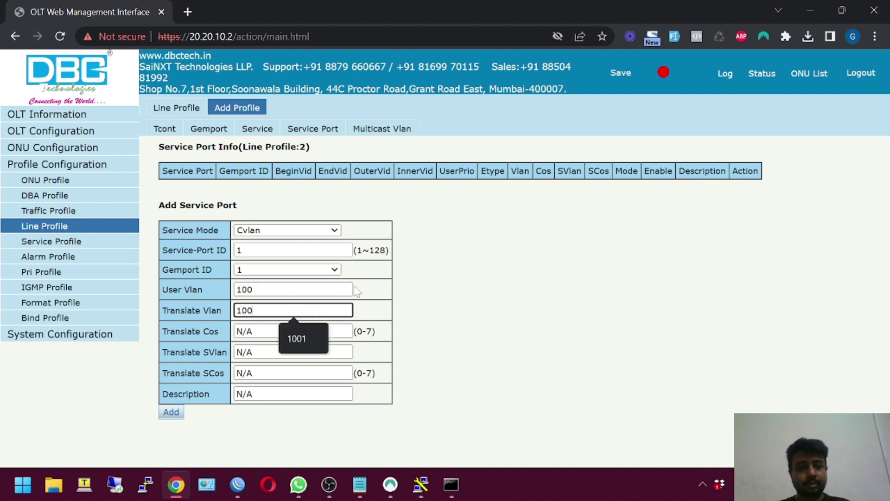
left_click(171, 412)
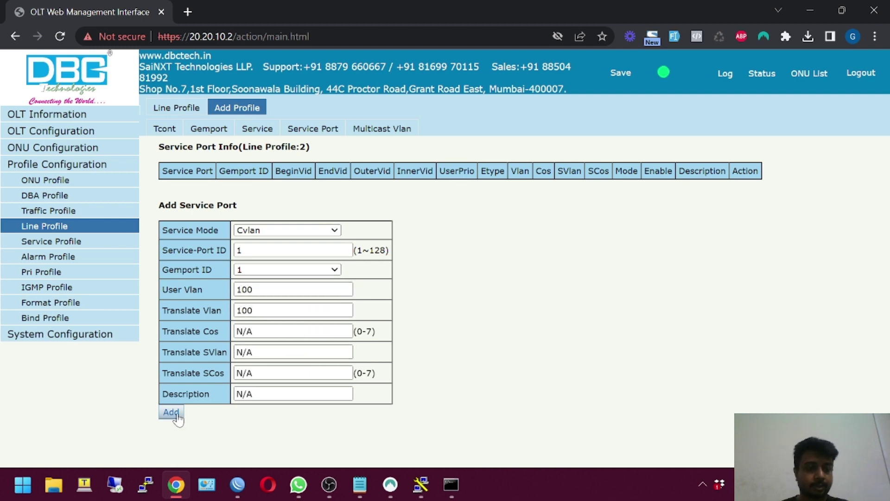
left_click(271, 132)
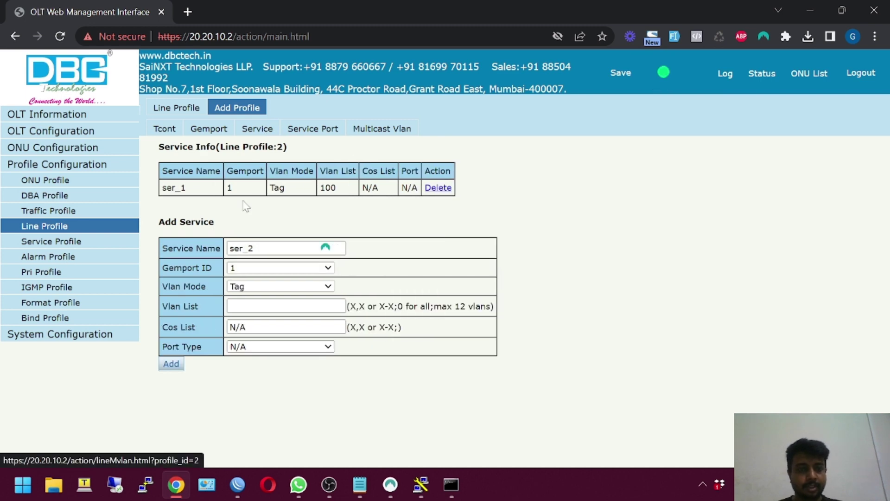